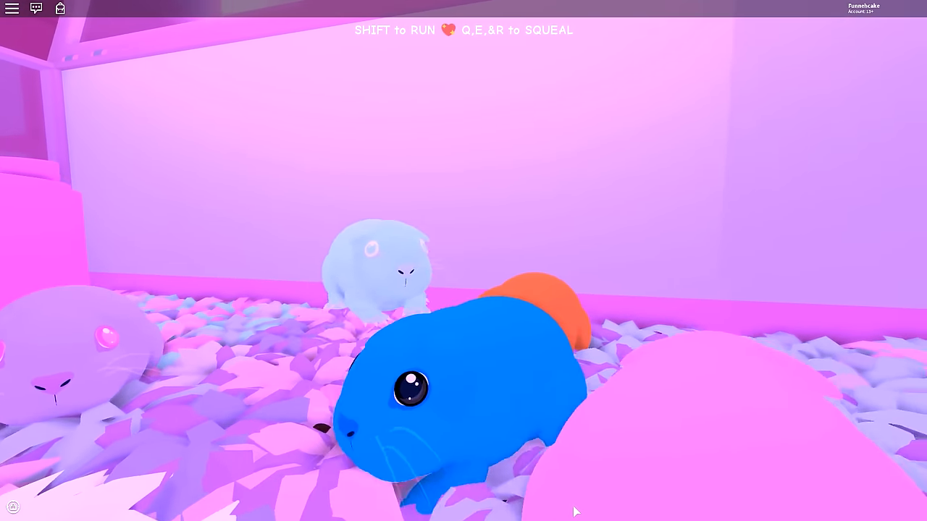
# - Swing the view around to face the blue guinea pig on the bedding
pyautogui.press('w')
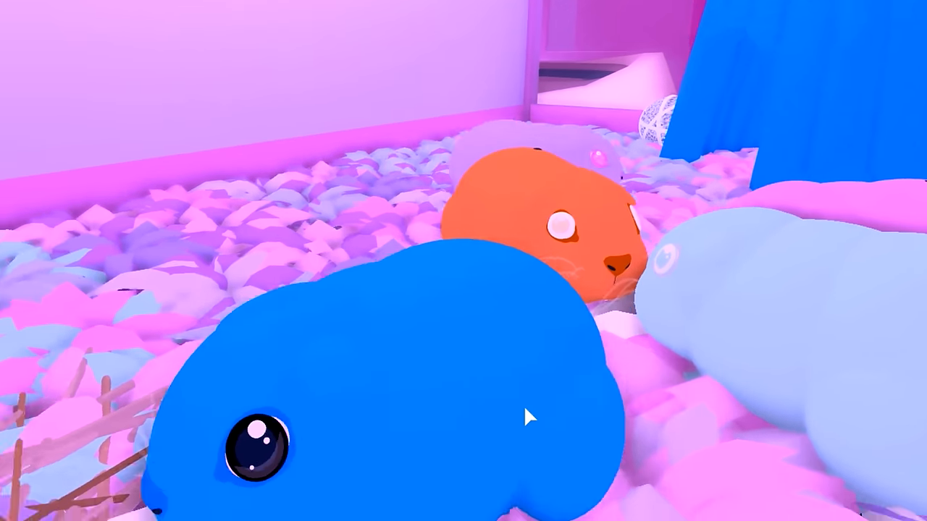
# - Walk the blue guinea pig over and around the food bowl, then on to the blue tent
pyautogui.press('w')
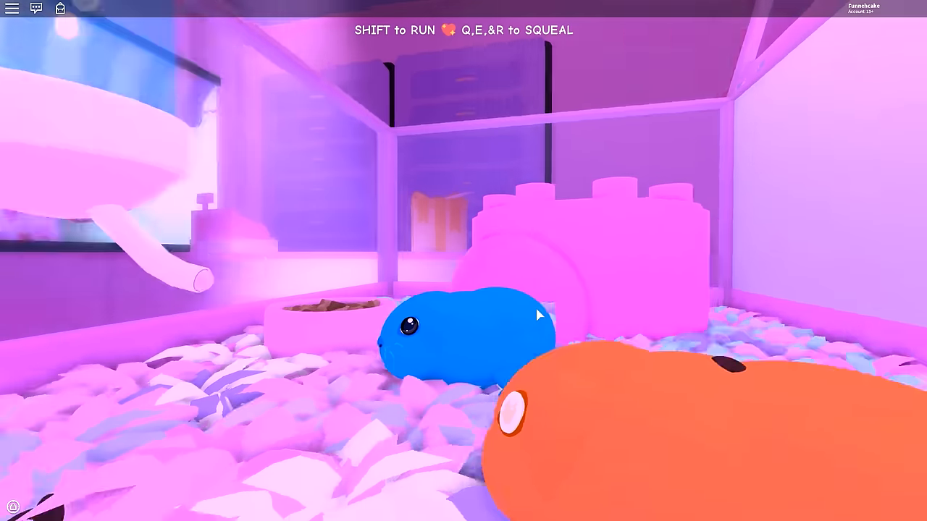
pyautogui.press('w')
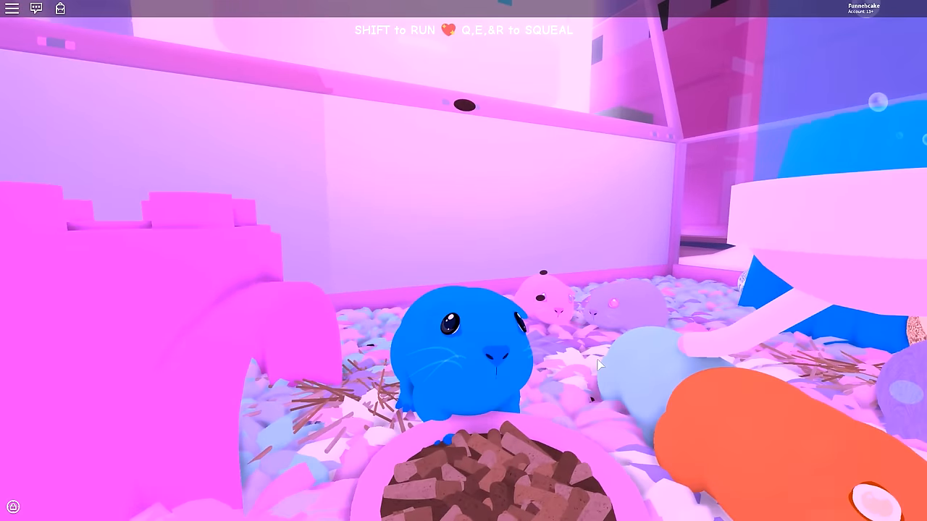
pyautogui.press('s')
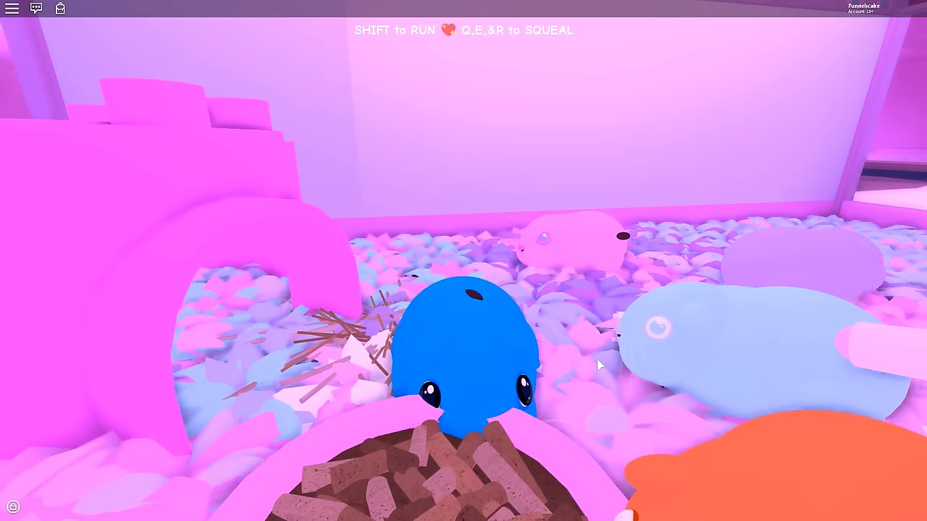
pyautogui.press('w')
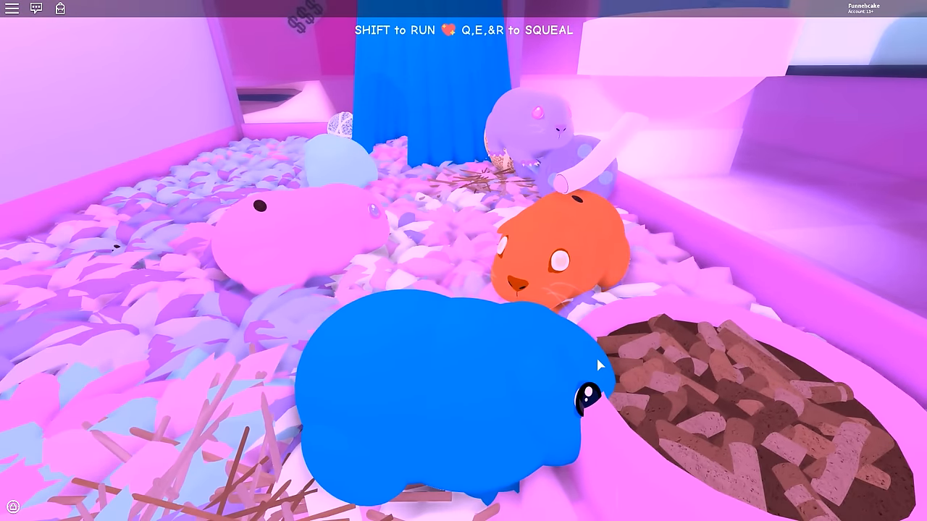
pyautogui.press('a')
pyautogui.press('w')
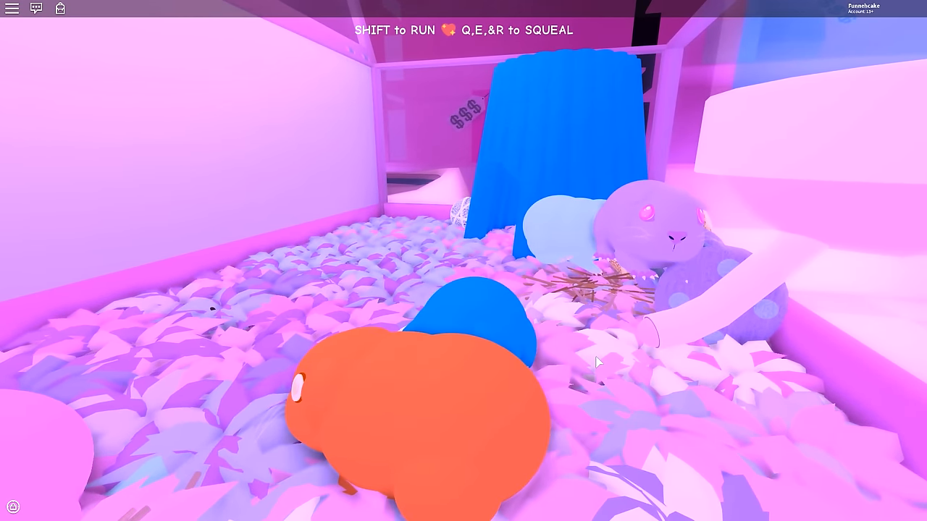
pyautogui.press('w')
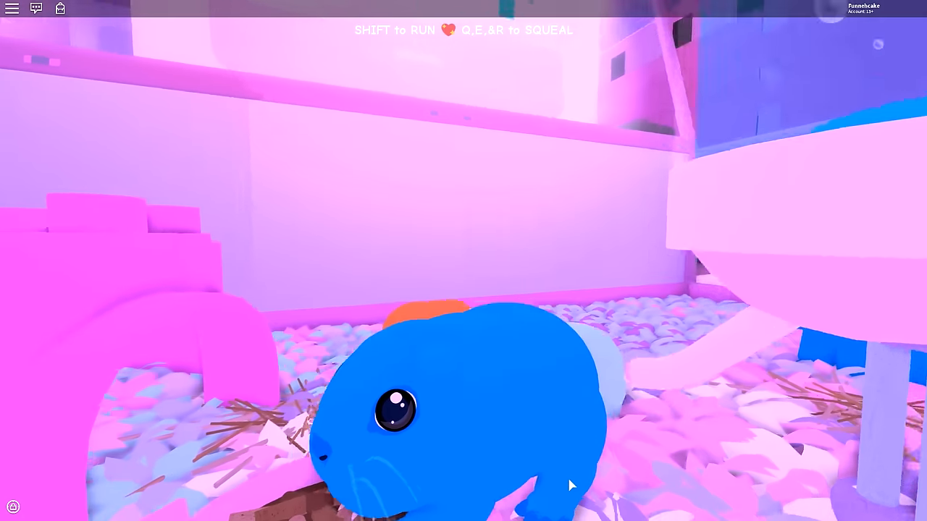
# - Wander among the guinea pigs by the pink block back to the food bowl and look around it
pyautogui.press('w')
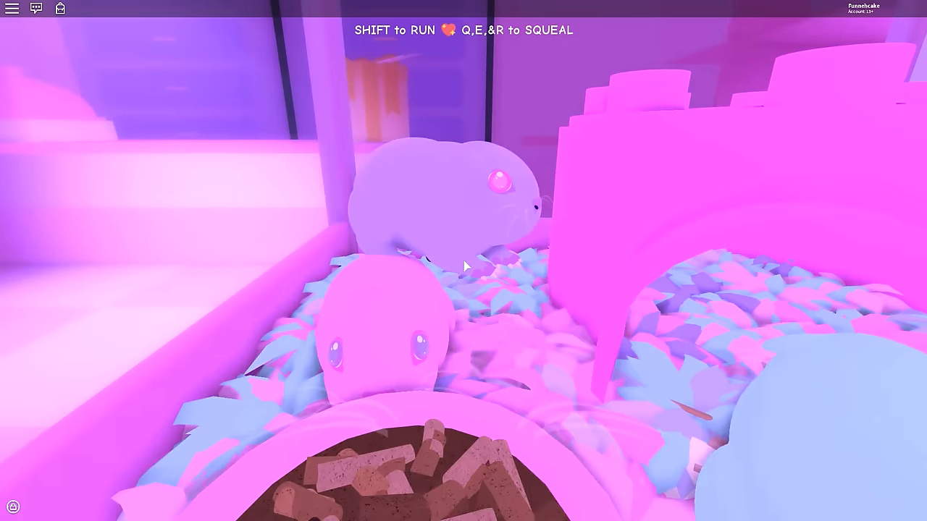
pyautogui.press('w')
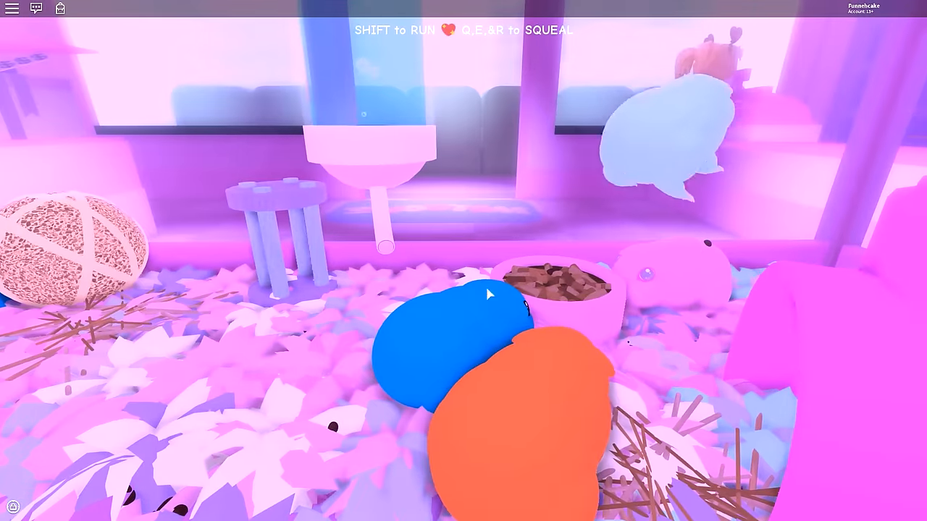
pyautogui.press('w')
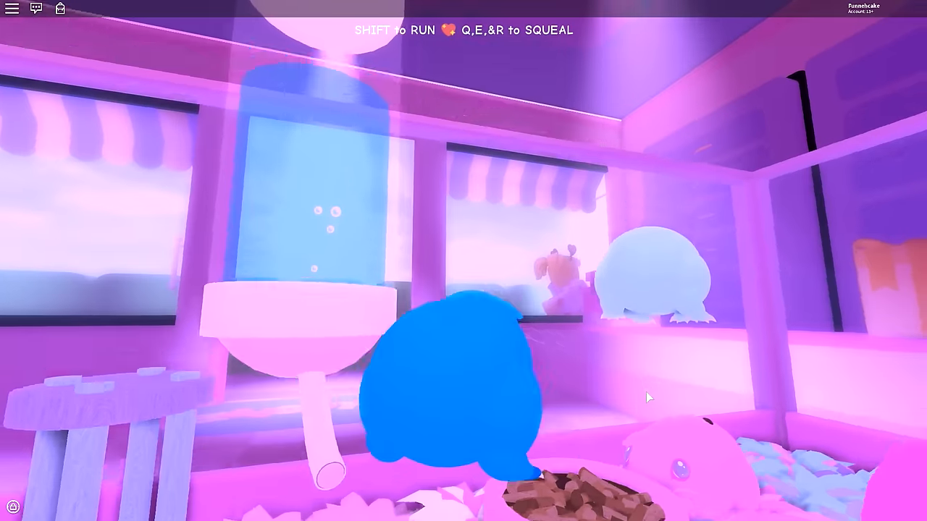
pyautogui.press('Left')
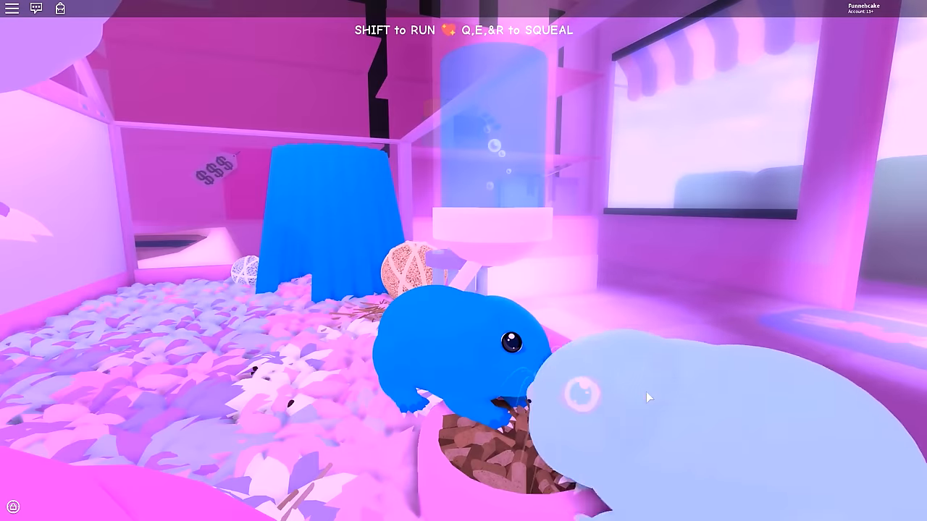
pyautogui.press('Left')
pyautogui.scroll(5, 649, 398)
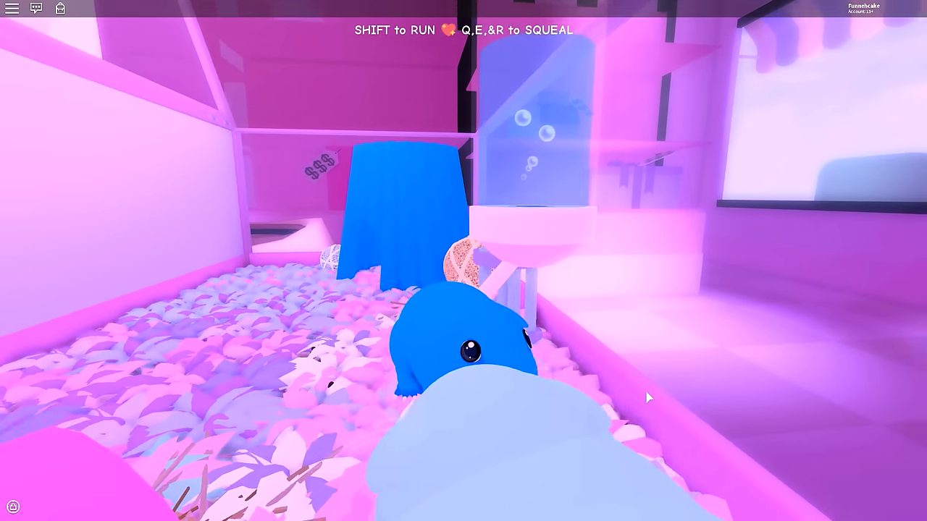
pyautogui.scroll(-3, 465, 263)
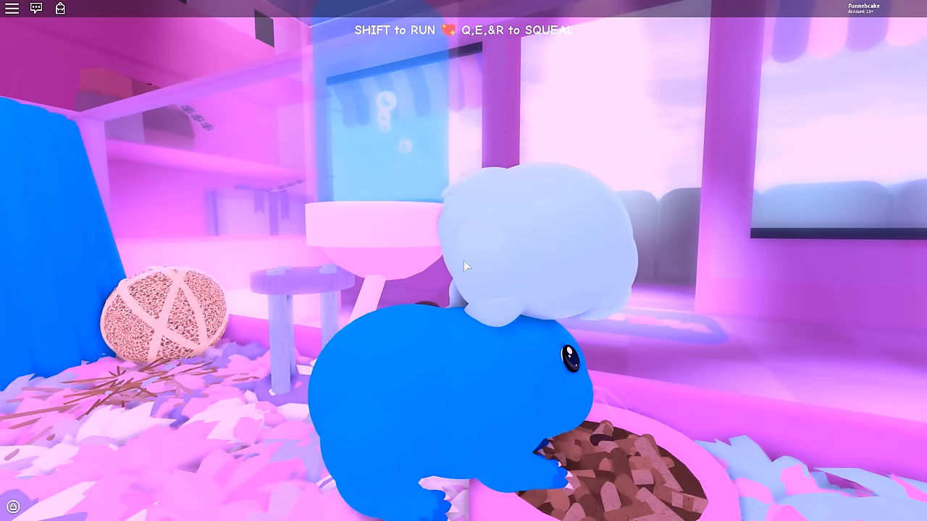
pyautogui.press('Left')
pyautogui.press('Left')
pyautogui.press('Left')
pyautogui.press('Left')
pyautogui.press('Left')
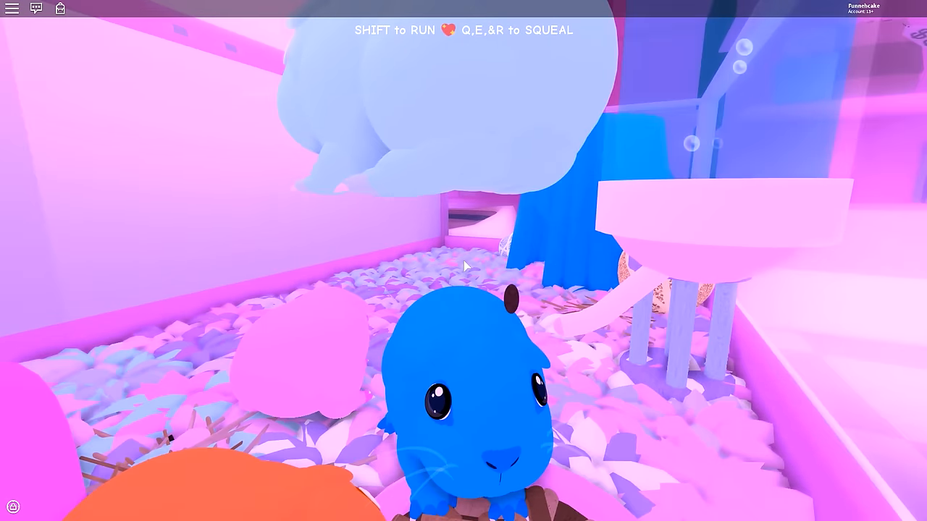
# - Cross the cage past the pink cushion back toward the pink hideout
pyautogui.press('w')
pyautogui.press('d')
pyautogui.press('d')
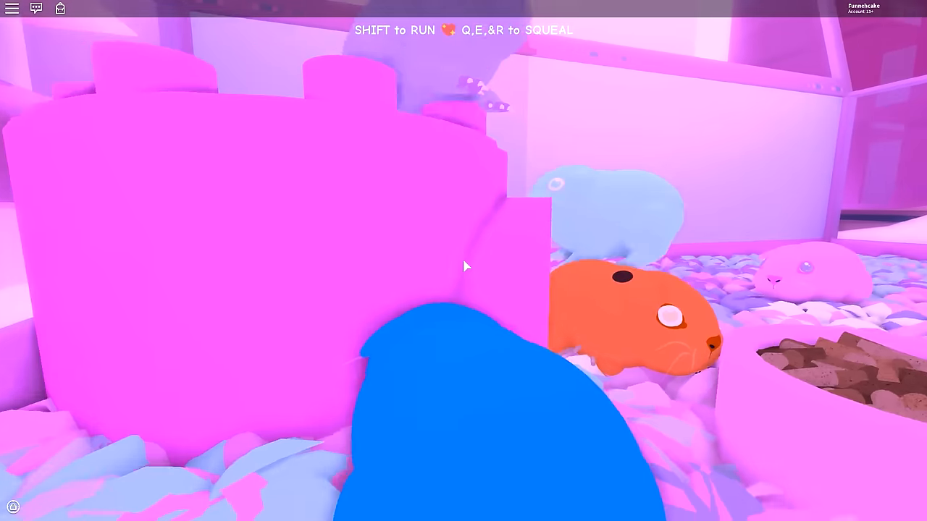
# - Head around the cage toward the windows and climb onto the pink platform
pyautogui.press('w')
pyautogui.press('d')
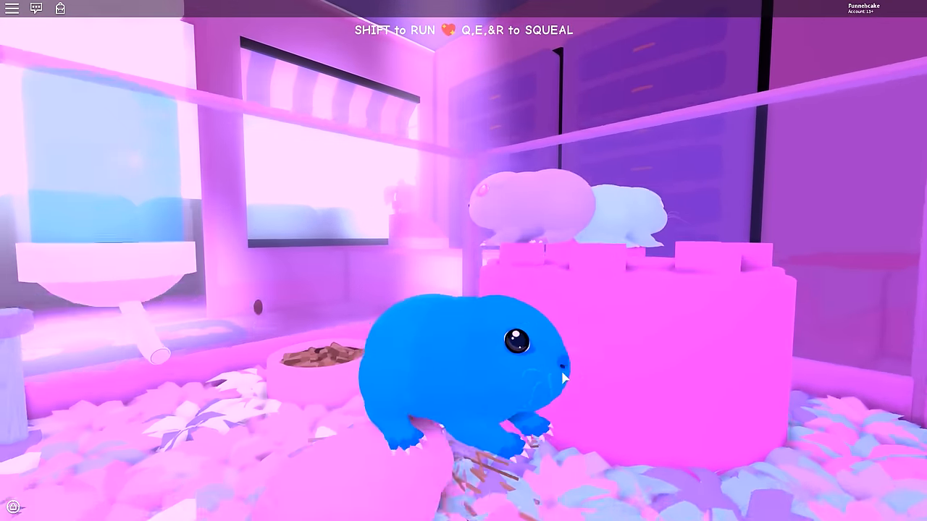
pyautogui.press('w')
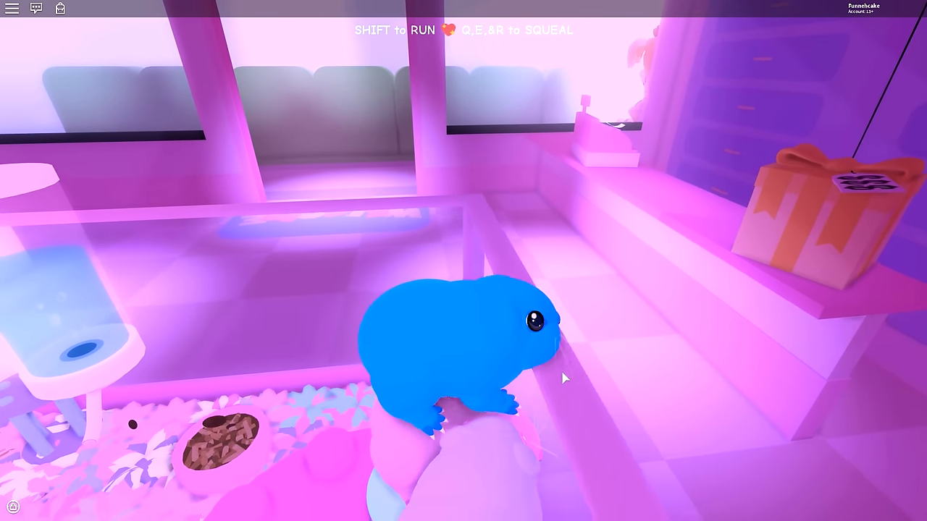
pyautogui.press('Left')
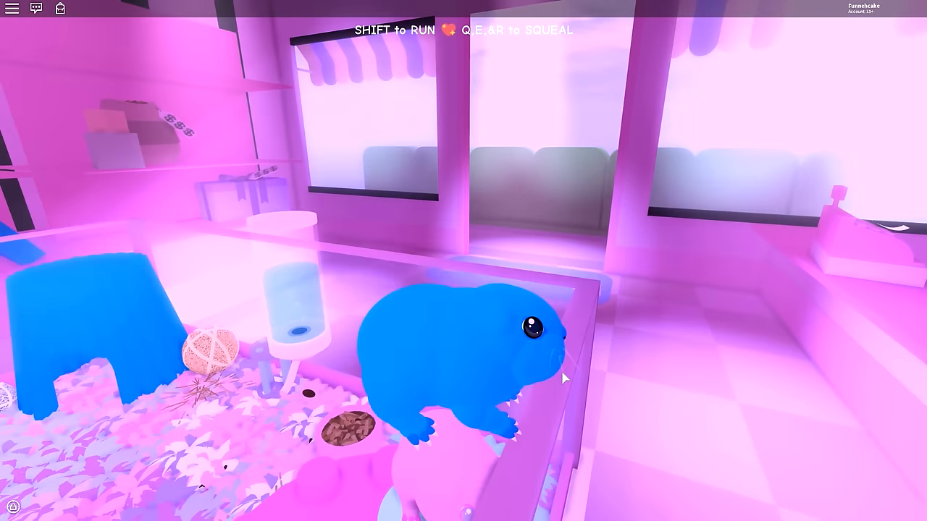
pyautogui.press('w')
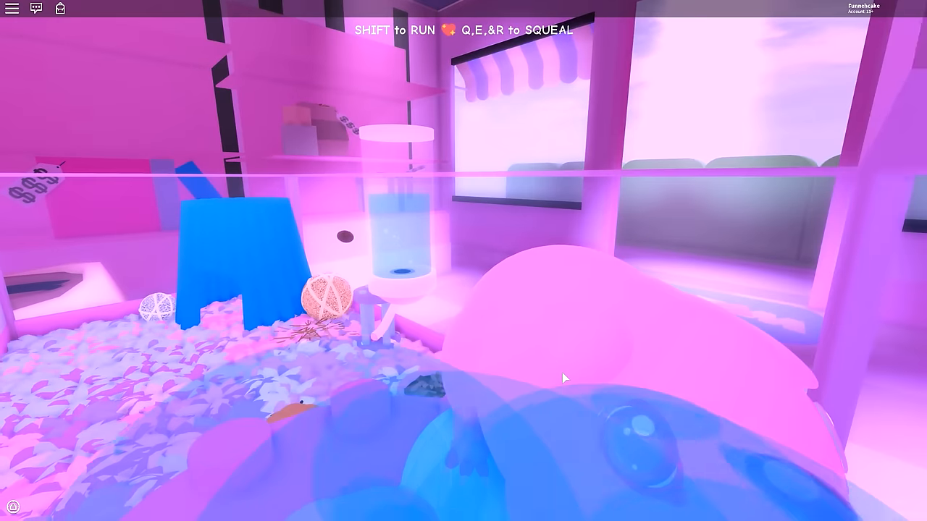
pyautogui.press('a')
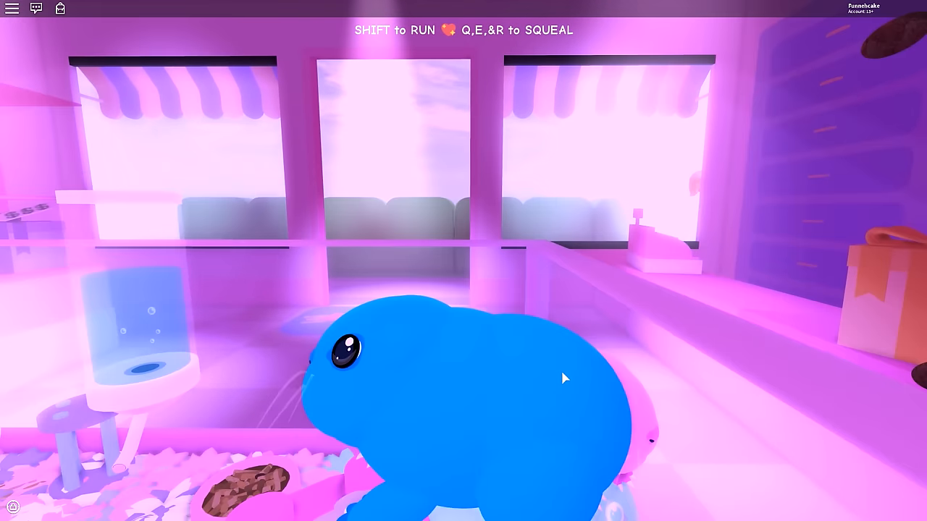
pyautogui.press('w')
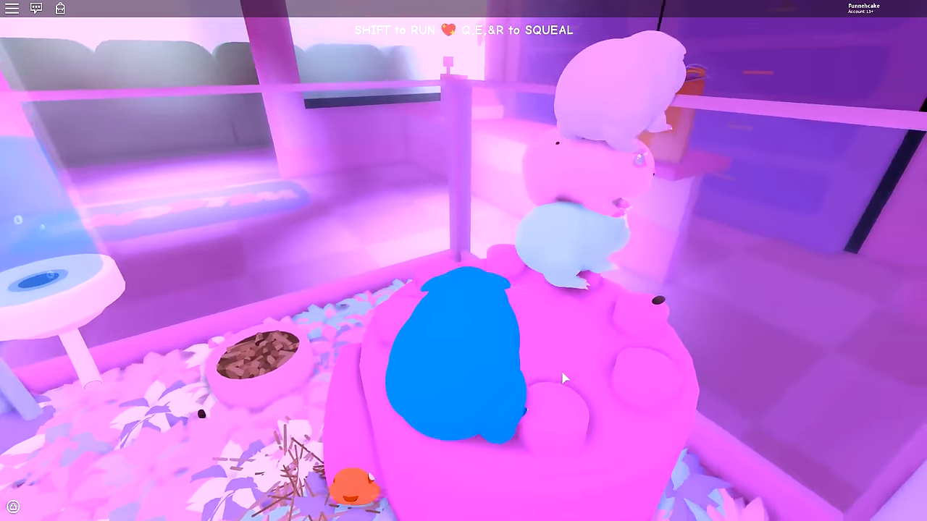
# - Hop off and back onto the platform, turning among the stacked guinea pigs by the glass
pyautogui.press('a')
pyautogui.press('s')
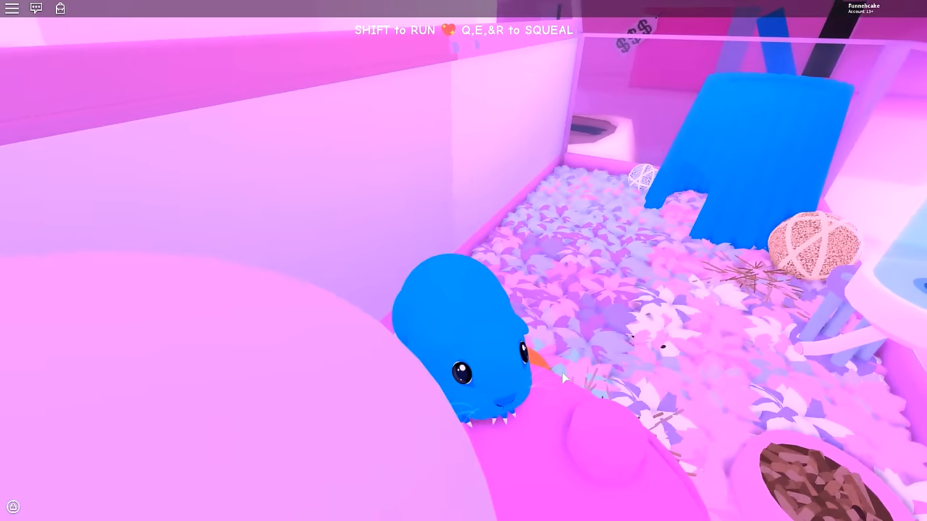
pyautogui.press('s')
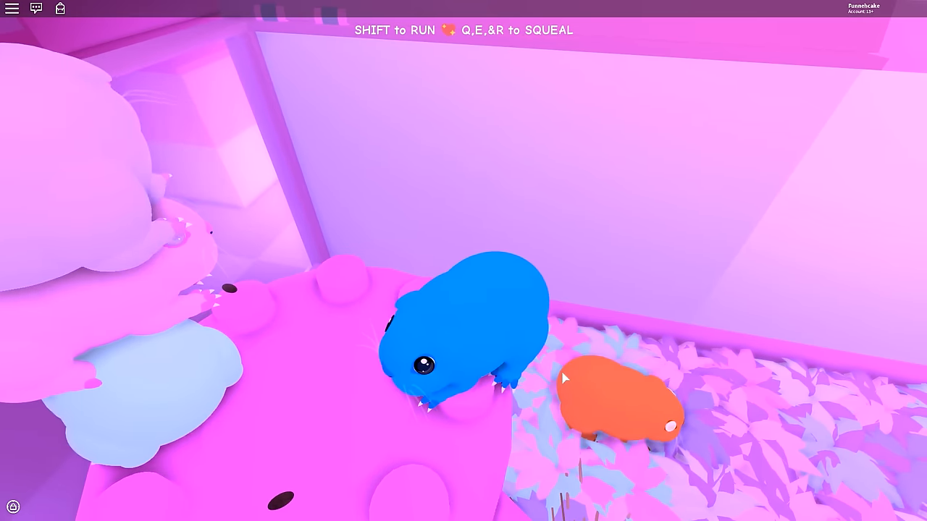
pyautogui.press('d')
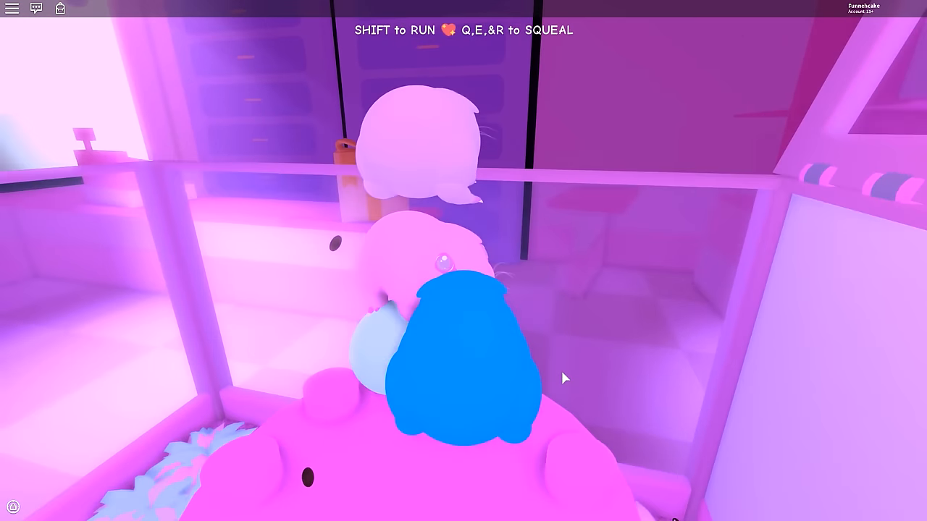
pyautogui.press('a')
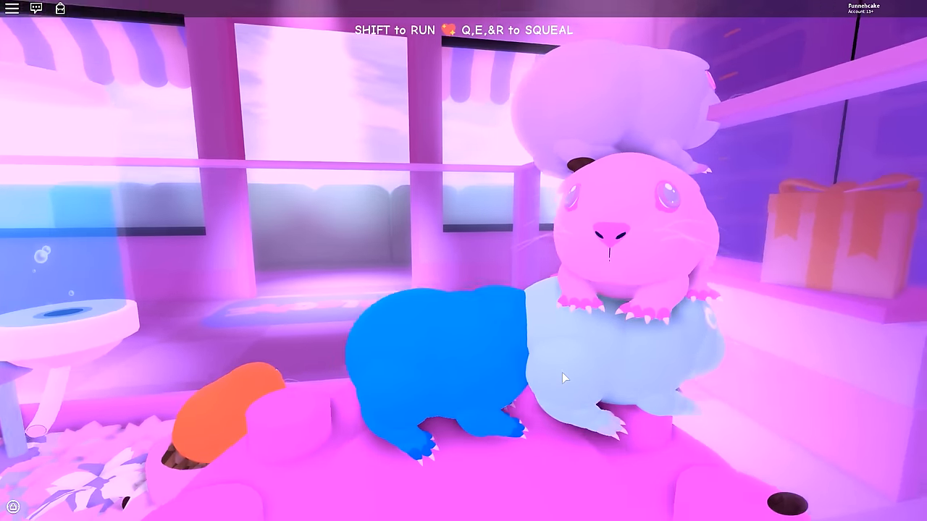
pyautogui.press('s')
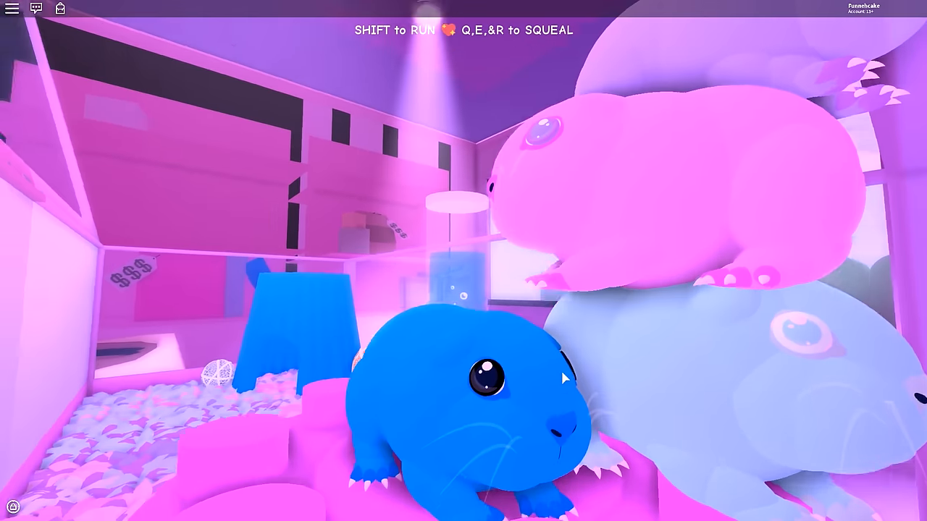
pyautogui.press('w')
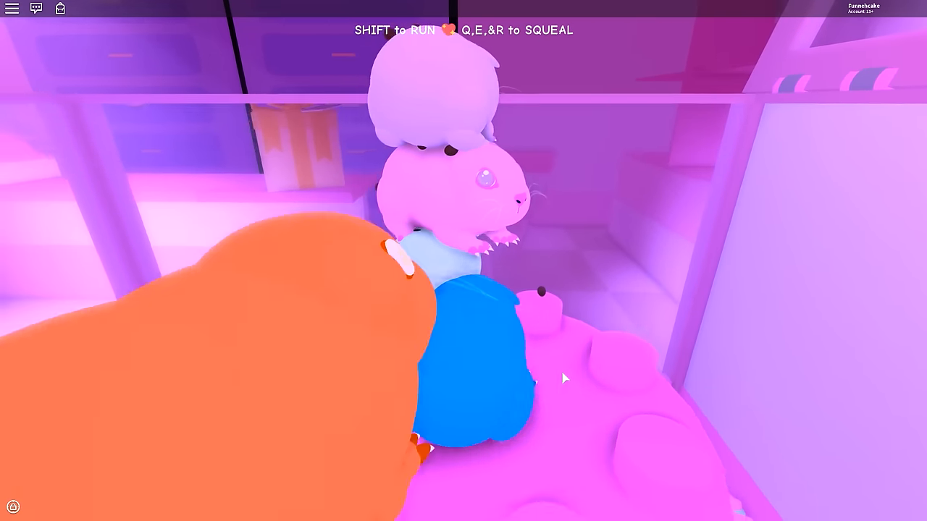
# - Look around the group and the gift-box shelf, then walk forward into the room
pyautogui.press('a')
pyautogui.press('a')
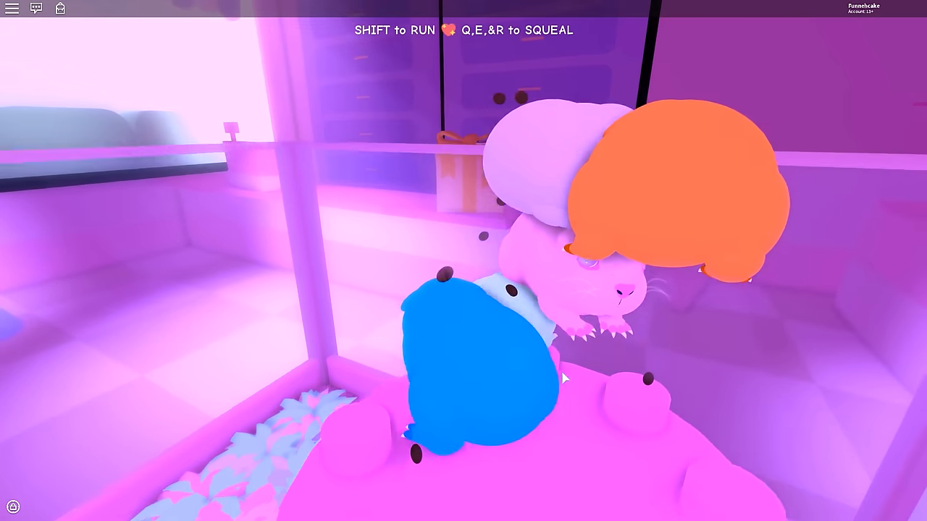
pyautogui.press('a')
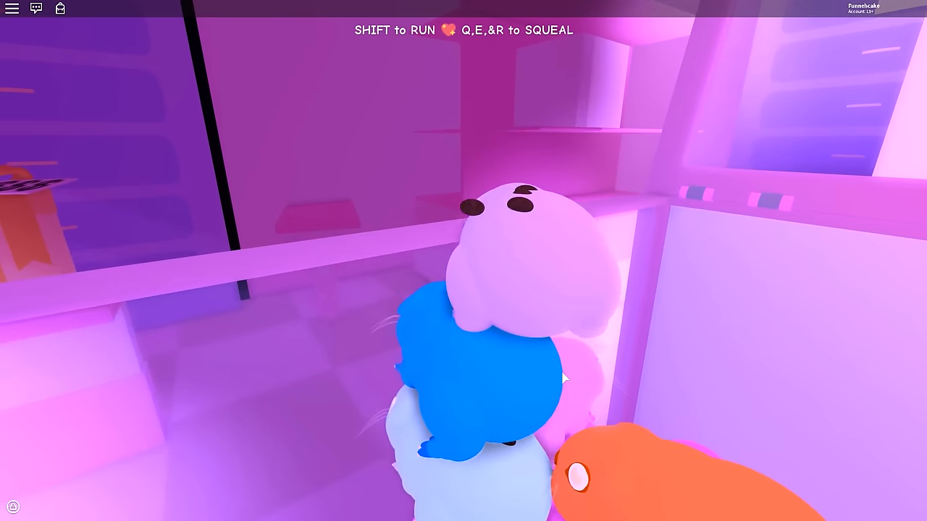
pyautogui.press('a')
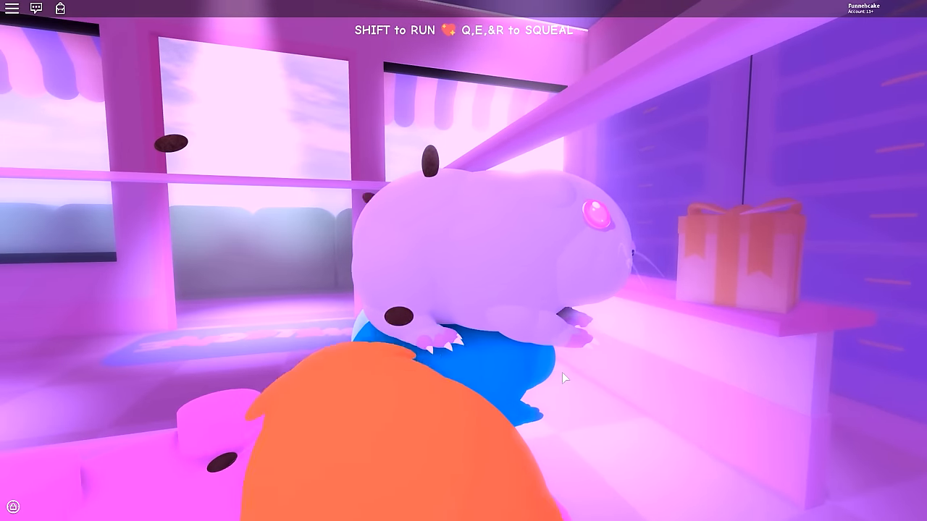
pyautogui.press('a')
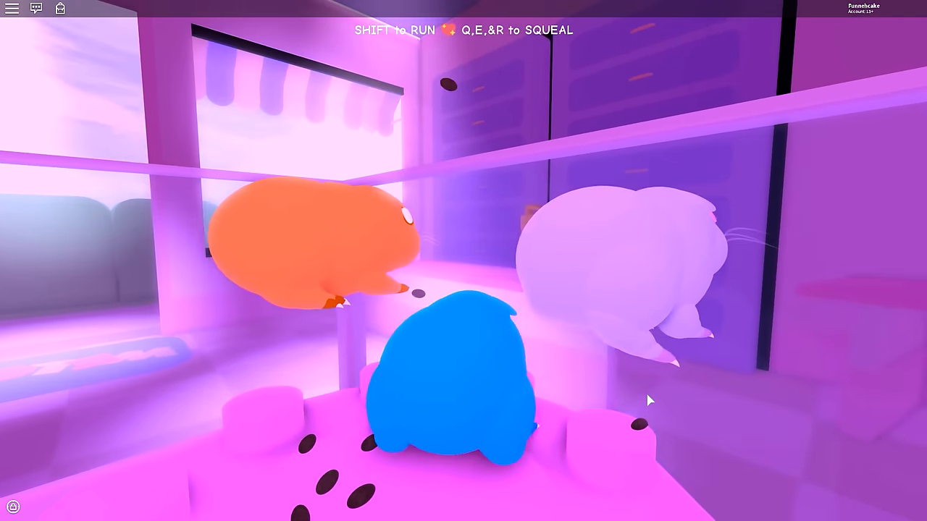
pyautogui.press('d')
pyautogui.press('s')
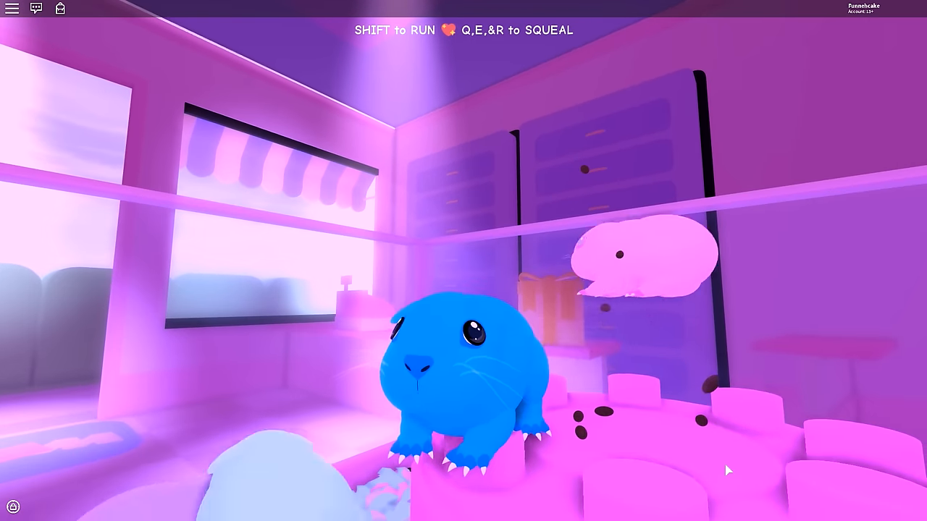
pyautogui.press('w')
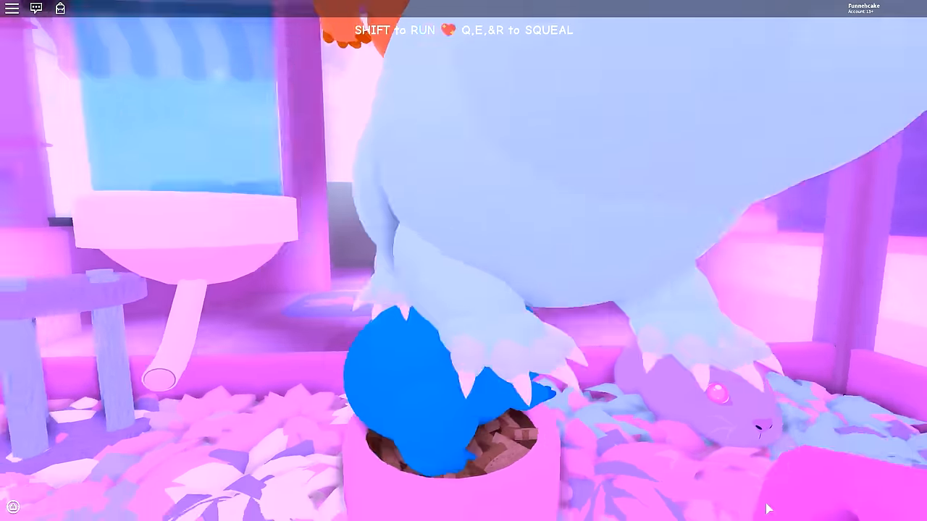
# - Walk from the bowl past the pink guinea pig and crawl under the stool
pyautogui.press('a')
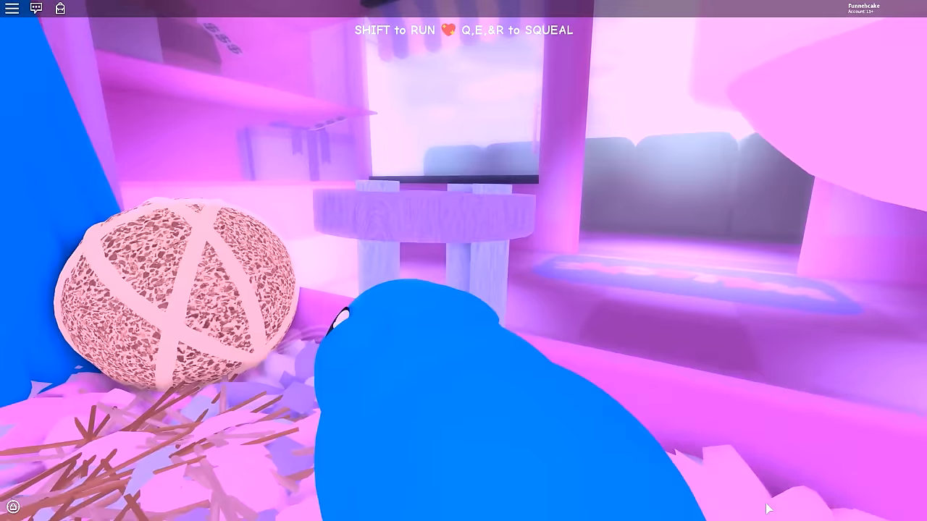
pyautogui.press('d')
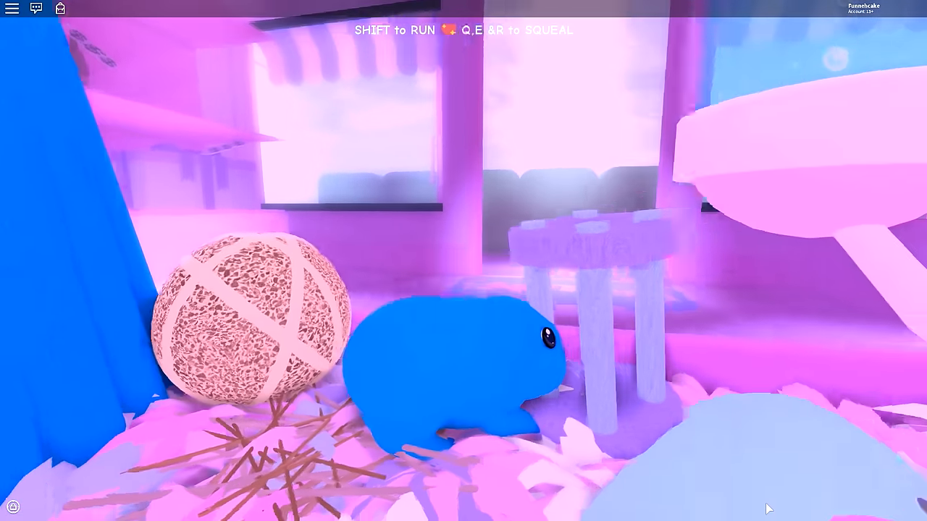
pyautogui.press('s')
pyautogui.press('w')
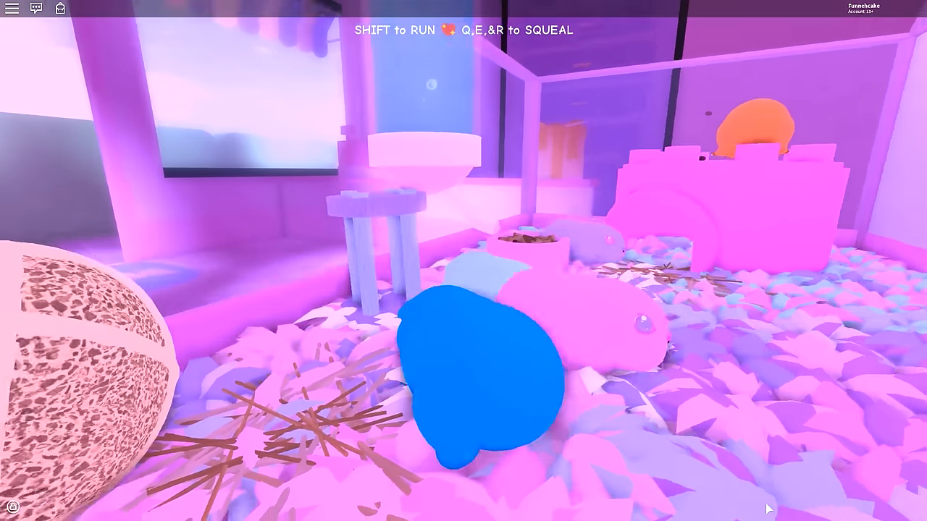
pyautogui.press('a')
pyautogui.press('w')
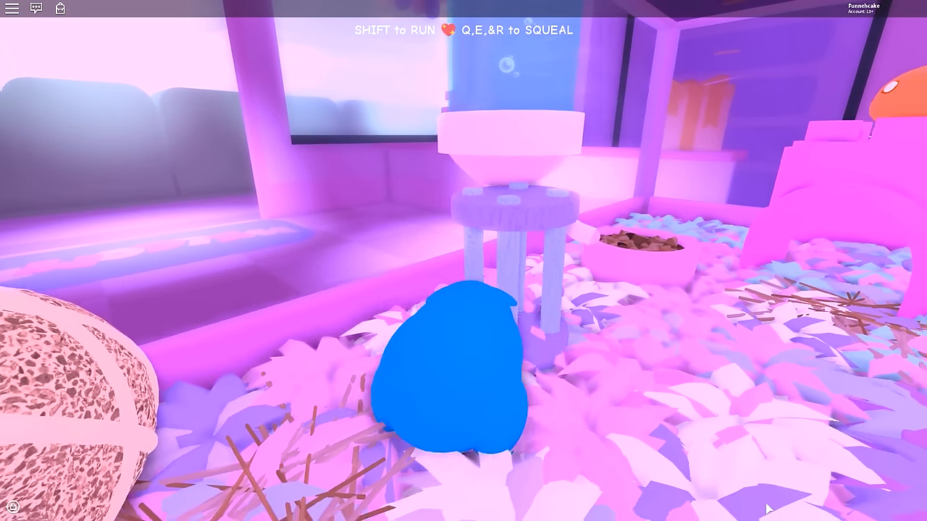
pyautogui.press('w')
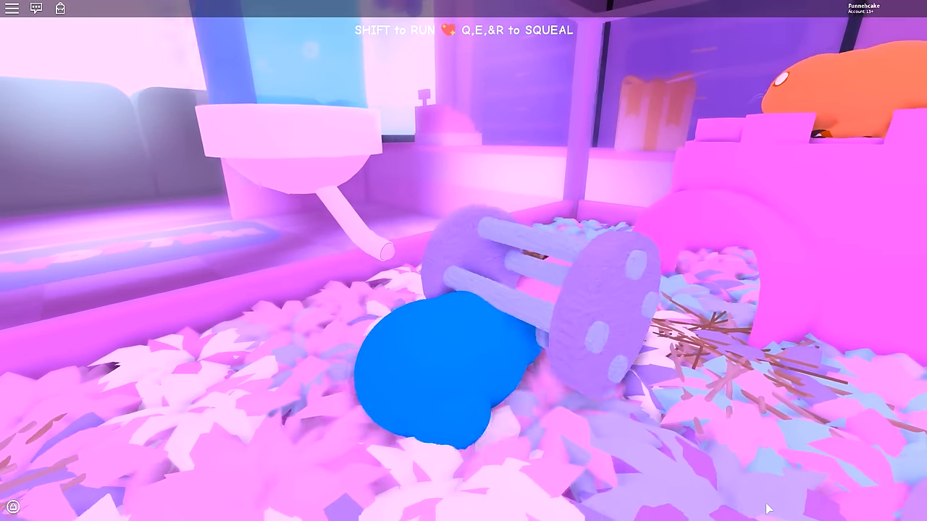
# - Climb into the food bowl, step out, and settle back into it
pyautogui.press('a')
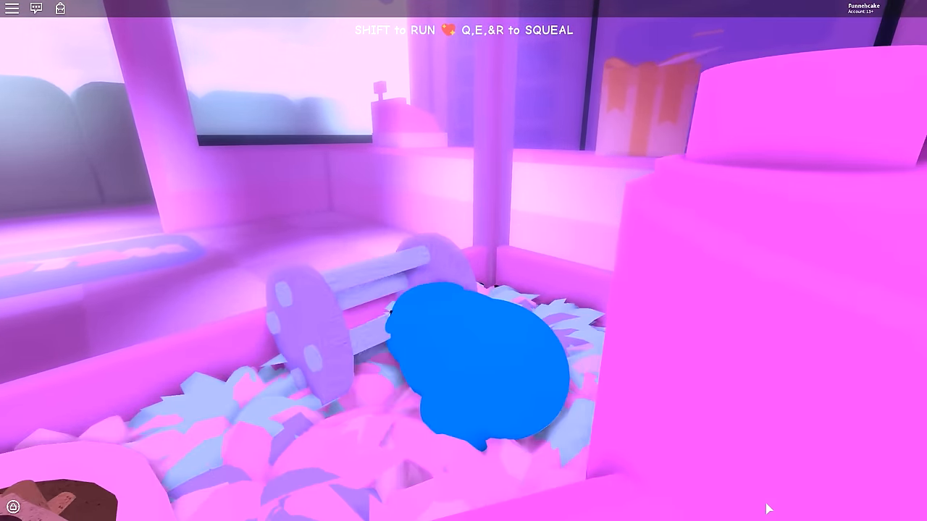
pyautogui.press('s')
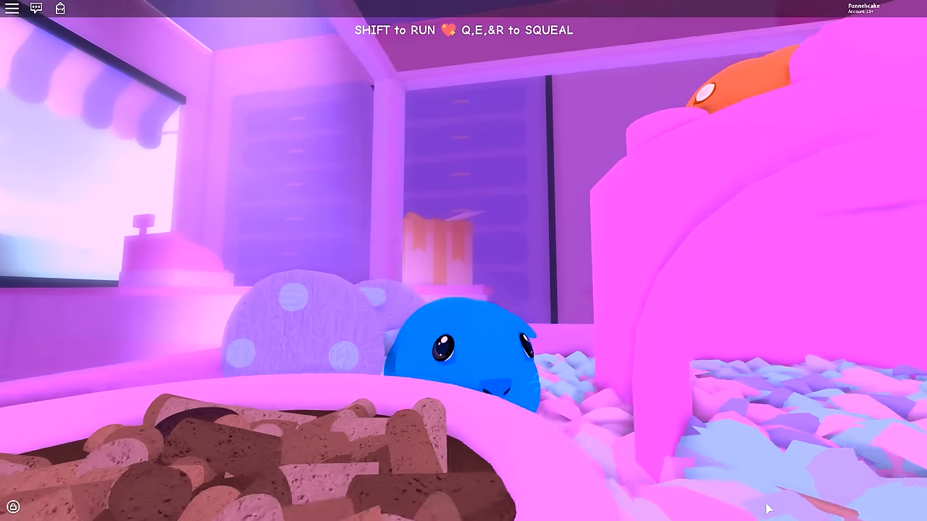
pyautogui.press('a')
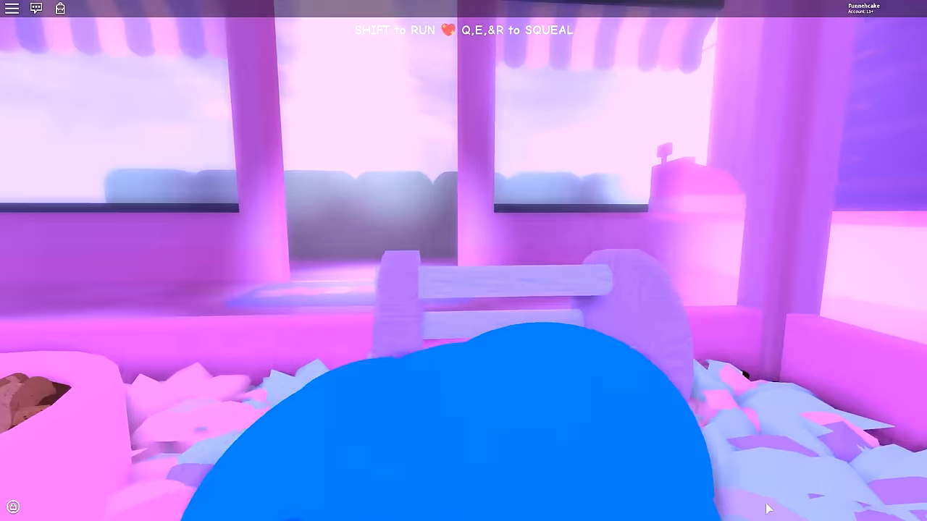
pyautogui.press('s')
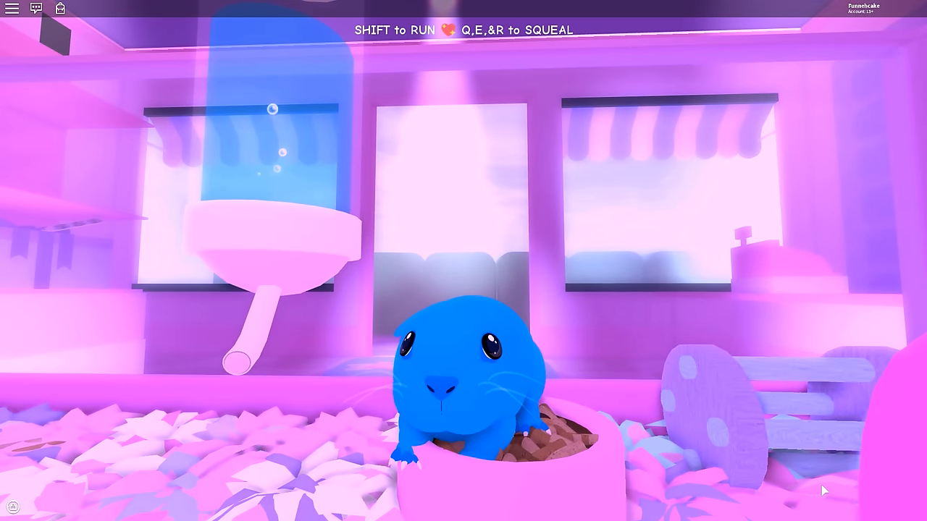
pyautogui.press('w')
pyautogui.press('d')
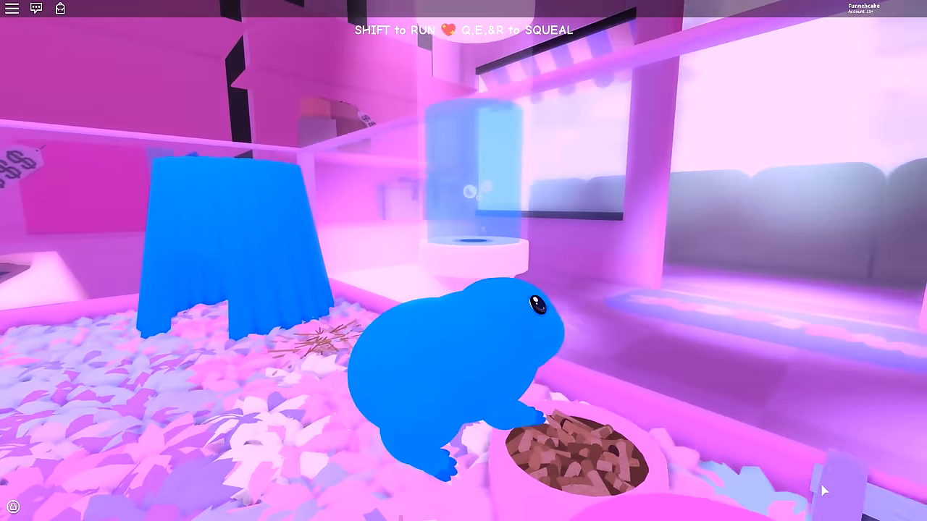
pyautogui.press('w')
# - Roam by the pink block toward the windows and return to the food bowl
pyautogui.press('a')
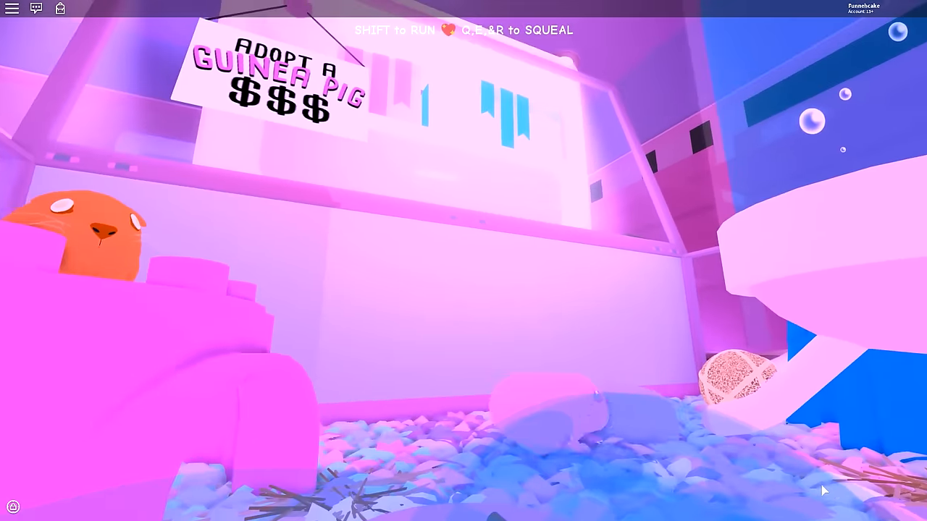
pyautogui.press('w')
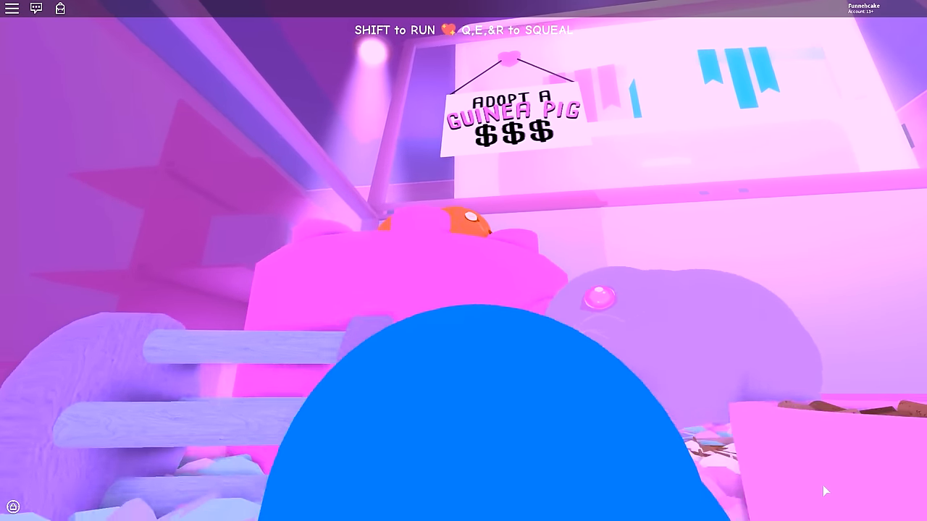
pyautogui.press('a')
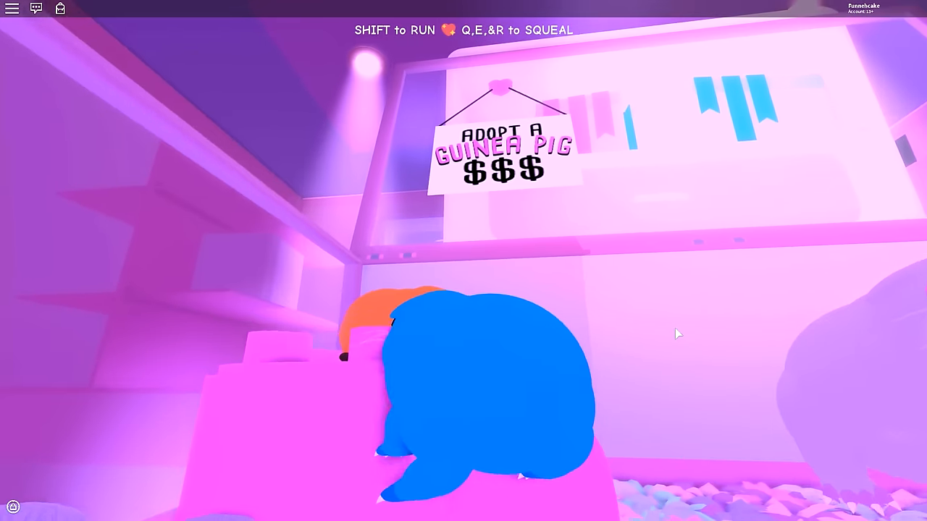
pyautogui.press('s')
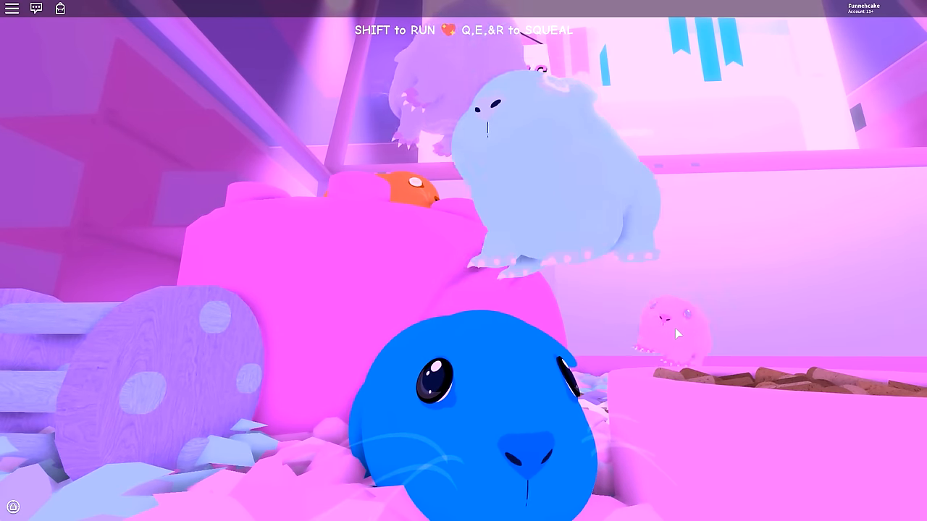
pyautogui.press('w')
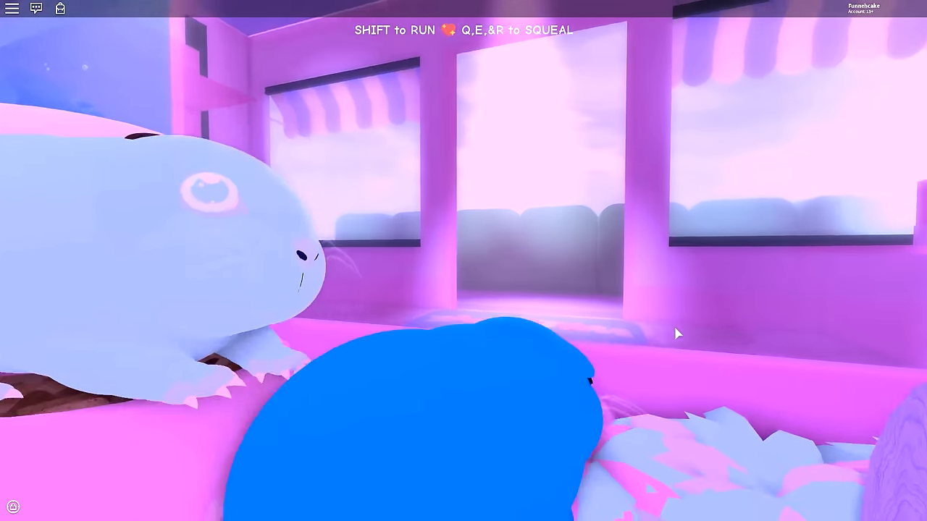
pyautogui.press('a')
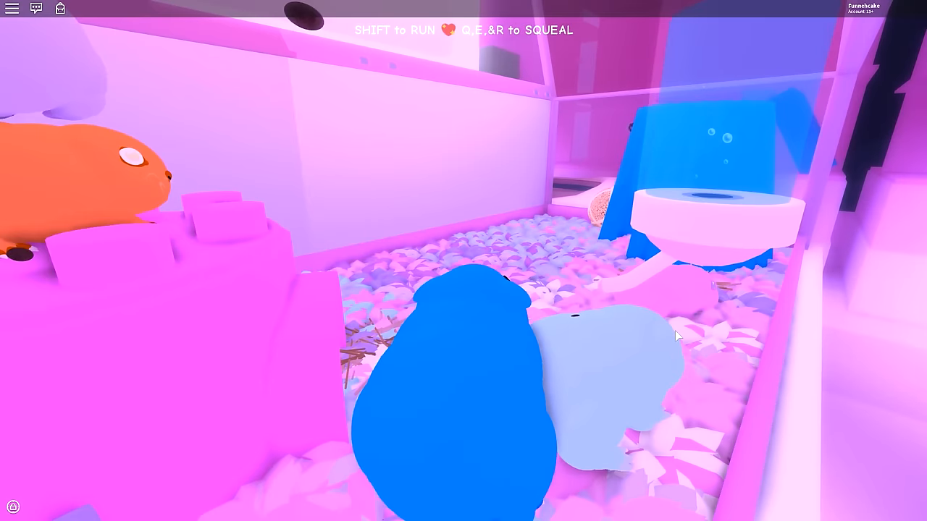
pyautogui.press('s')
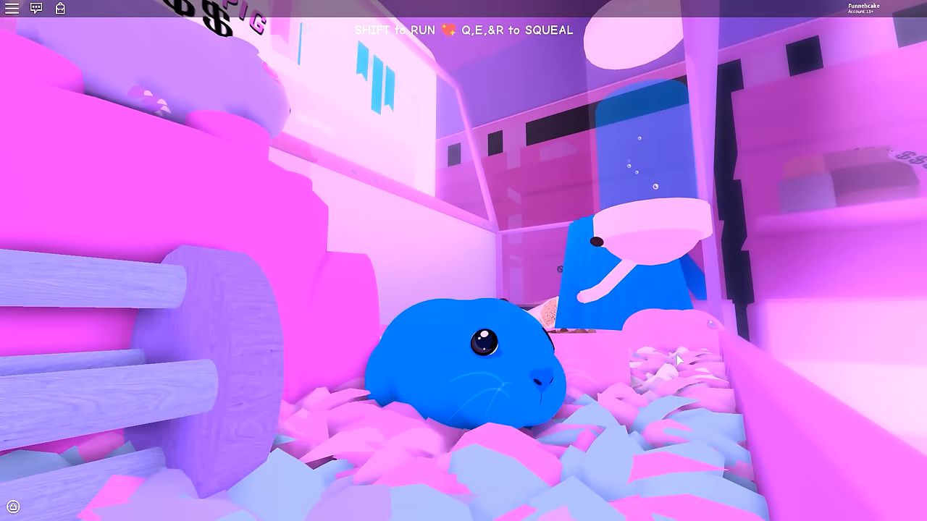
pyautogui.press('w')
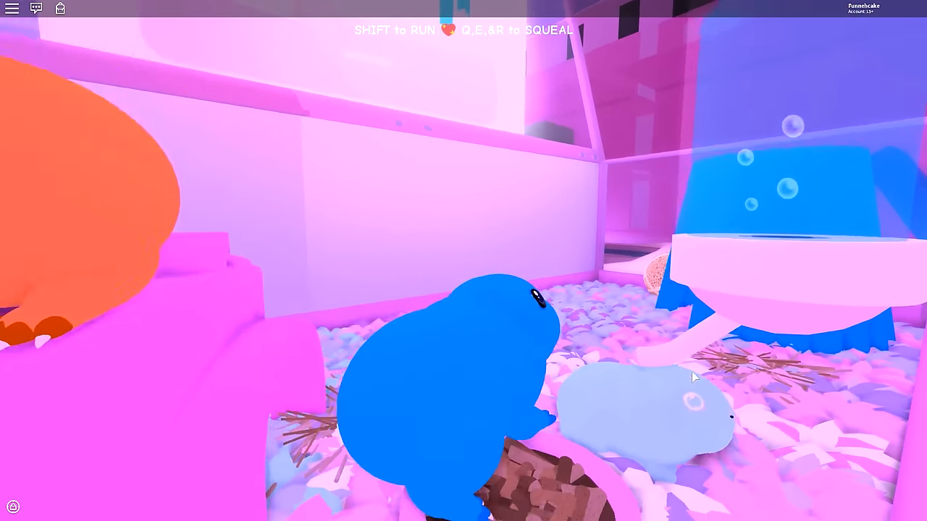
# - Visit the water dish and face the orange guinea pig beside the food bowl
pyautogui.press('a')
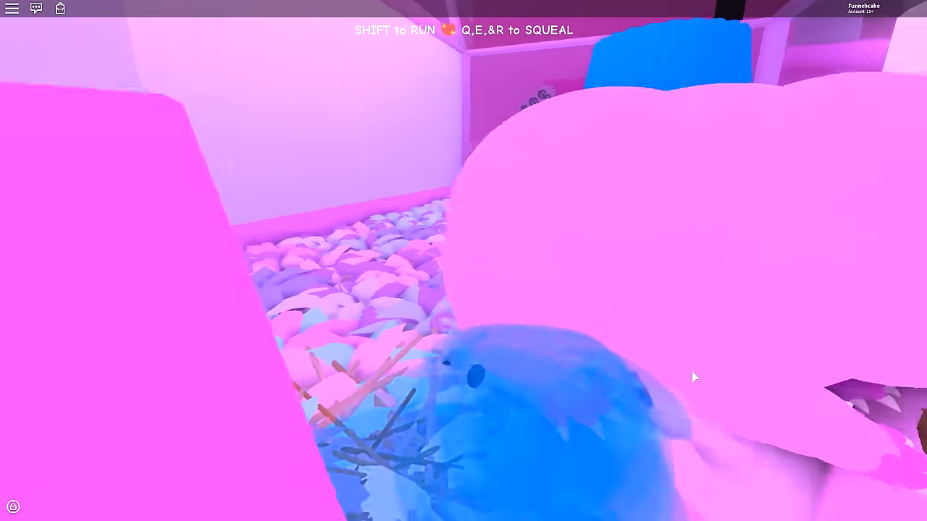
pyautogui.press('w')
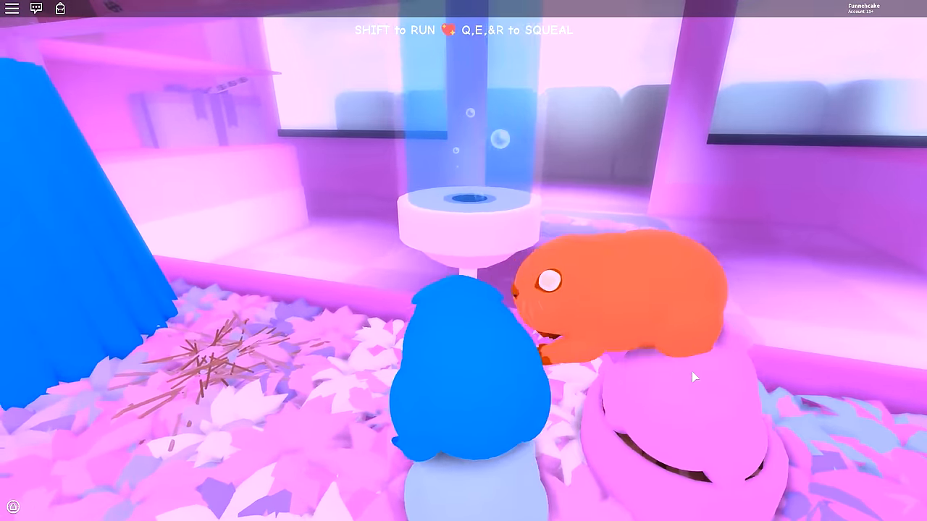
pyautogui.press('d')
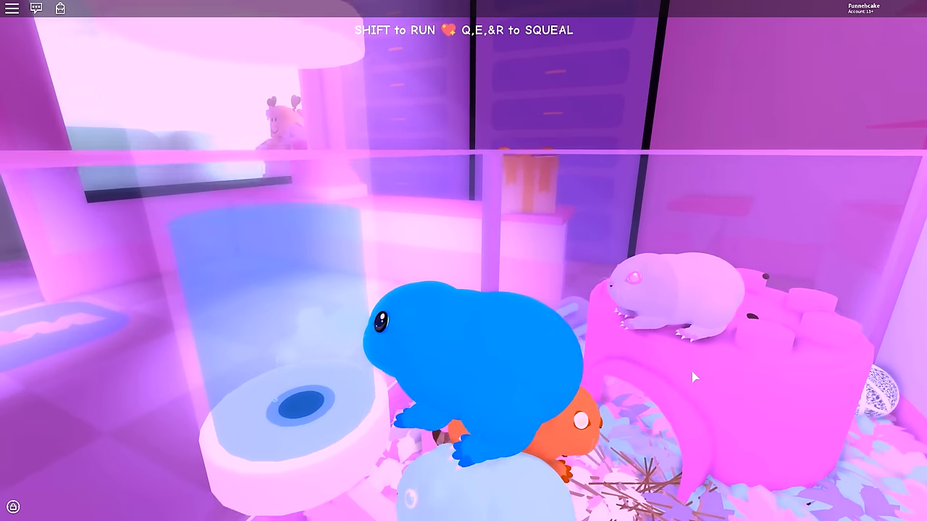
pyautogui.press('a')
pyautogui.press('d')
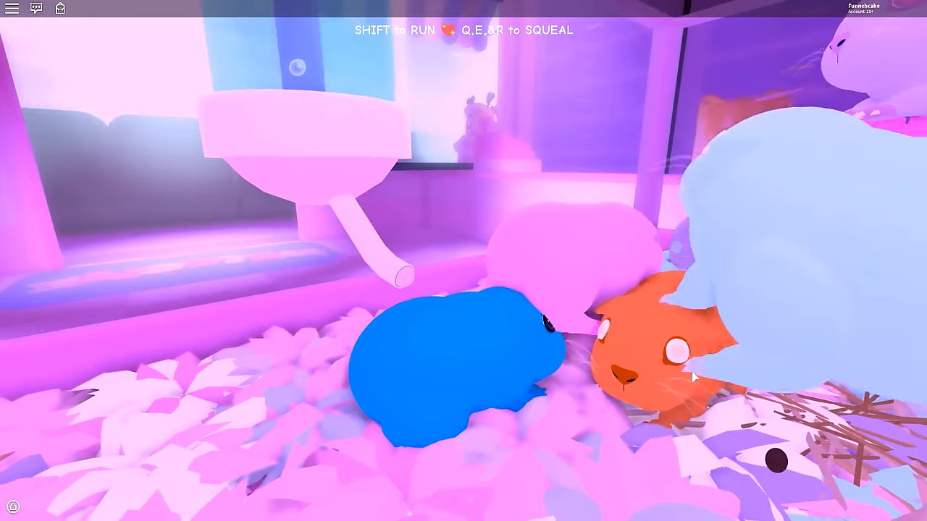
pyautogui.press('a')
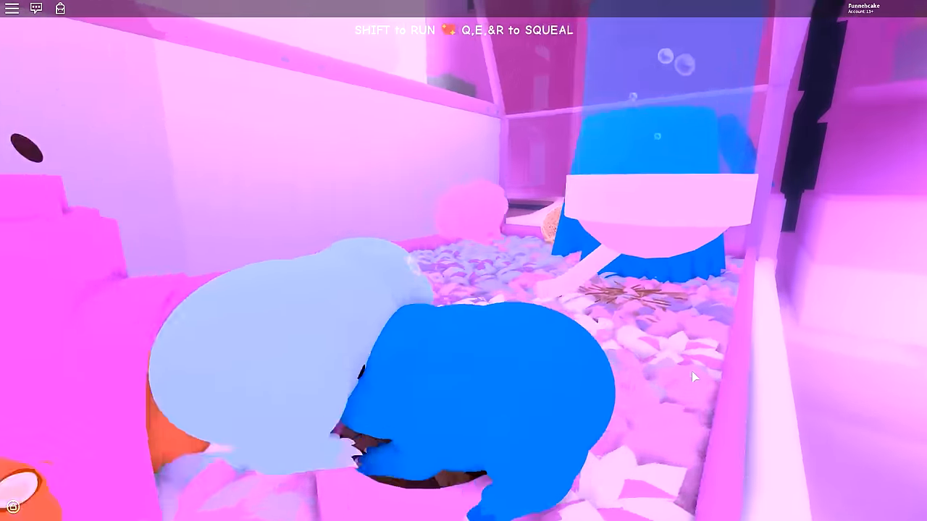
pyautogui.press('a')
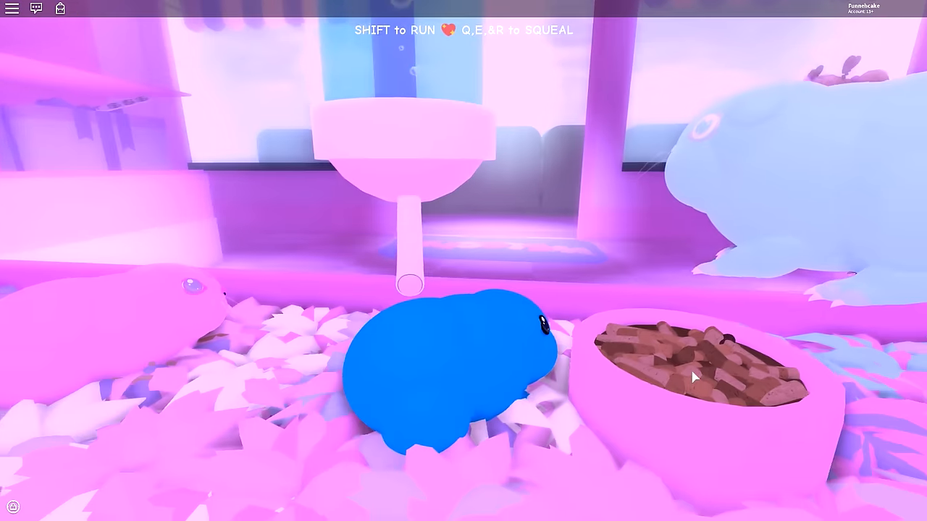
# - Walk the blue guinea pig out of the pink house and turn it around in the hay
pyautogui.press('w')
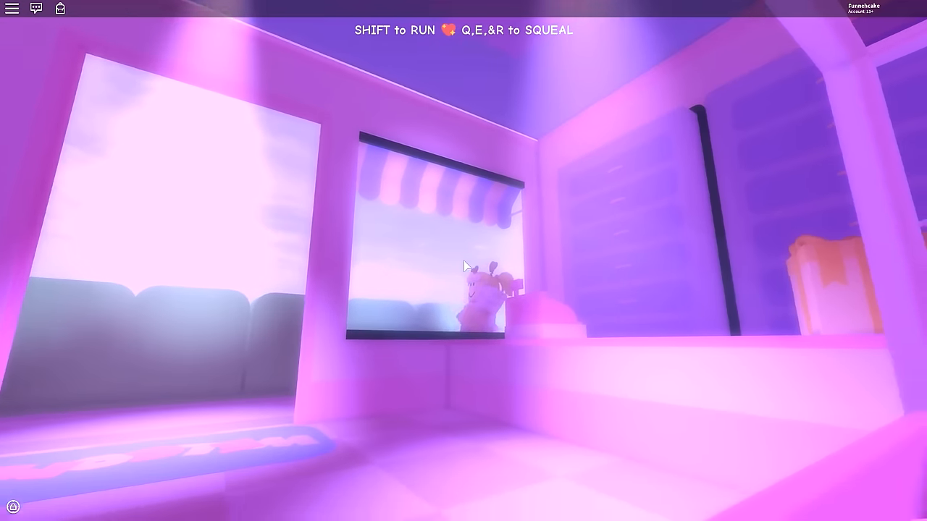
pyautogui.press('a')
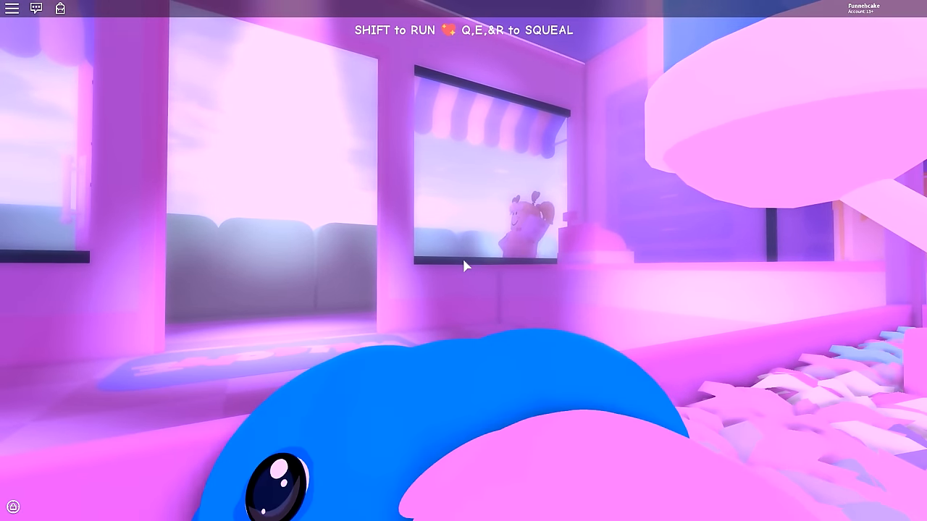
pyautogui.press('w')
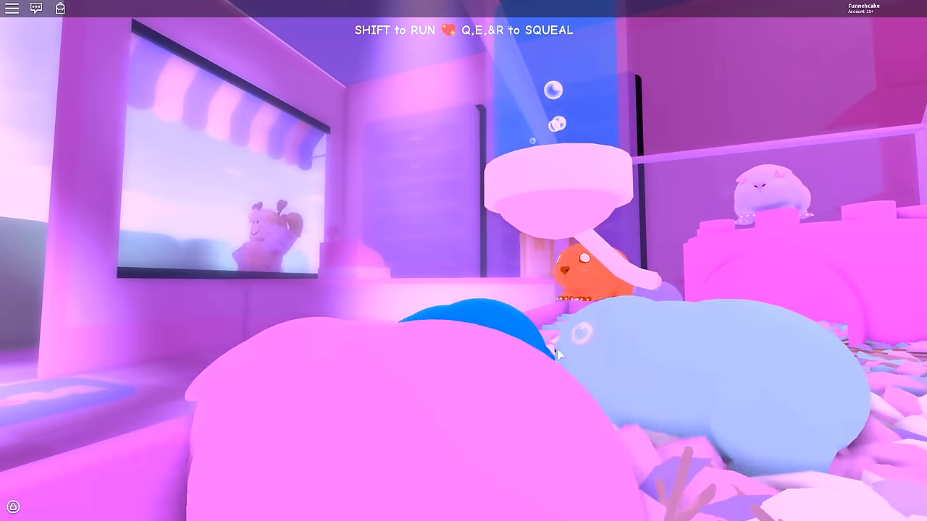
pyautogui.press('a')
pyautogui.press('d')
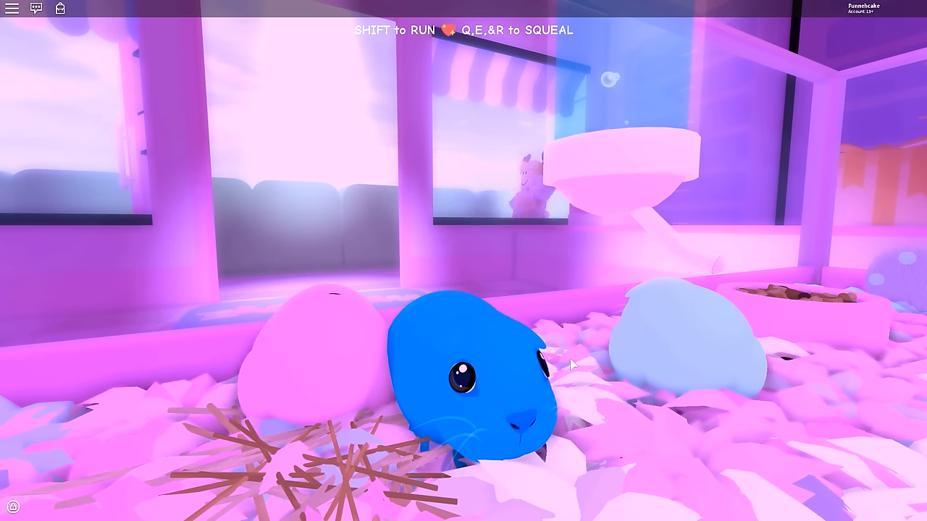
pyautogui.press('d')
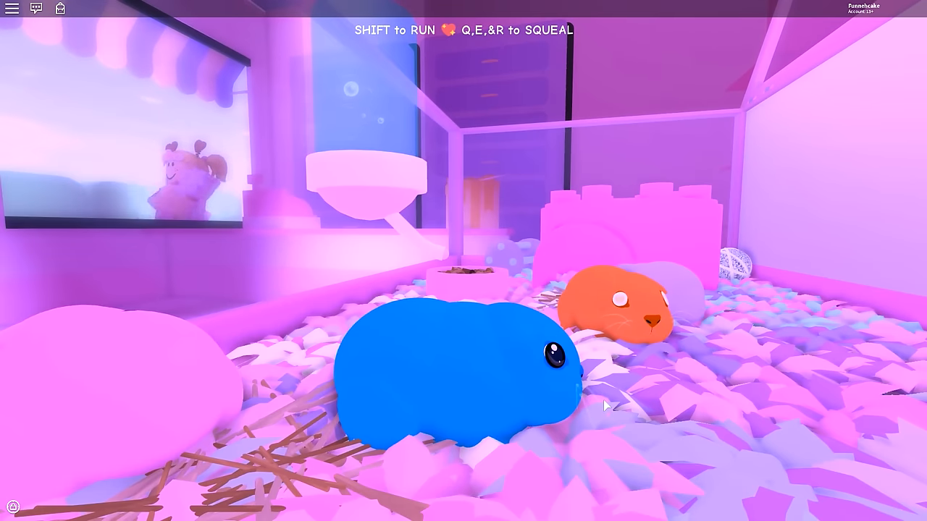
# - Go through the blue curtained tent, back in behind the orange guinea pig, then out to the cage floor
pyautogui.press('d')
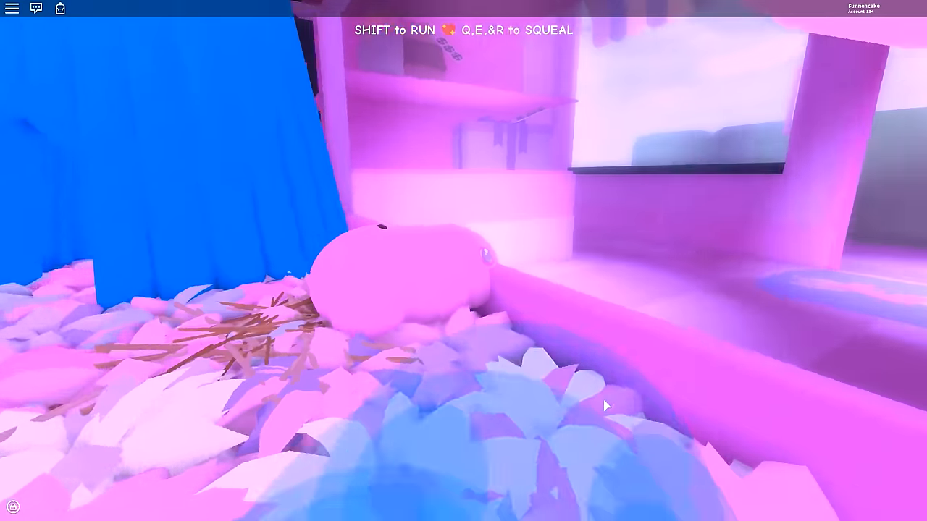
pyautogui.press('w')
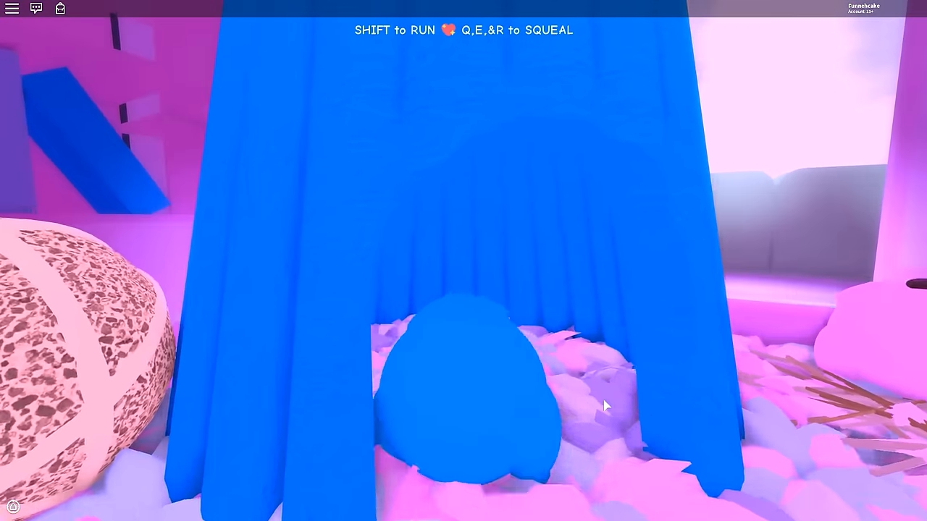
pyautogui.press('d')
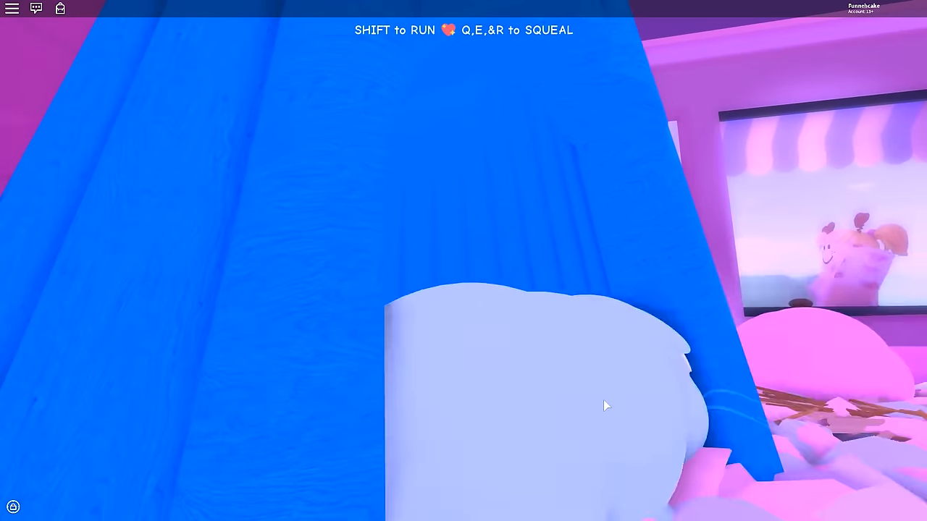
pyautogui.press('d')
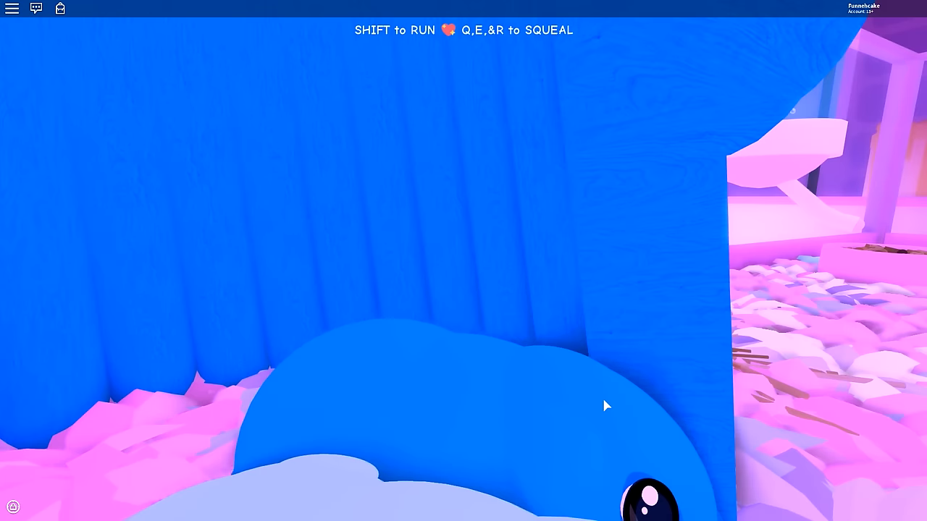
pyautogui.press('w')
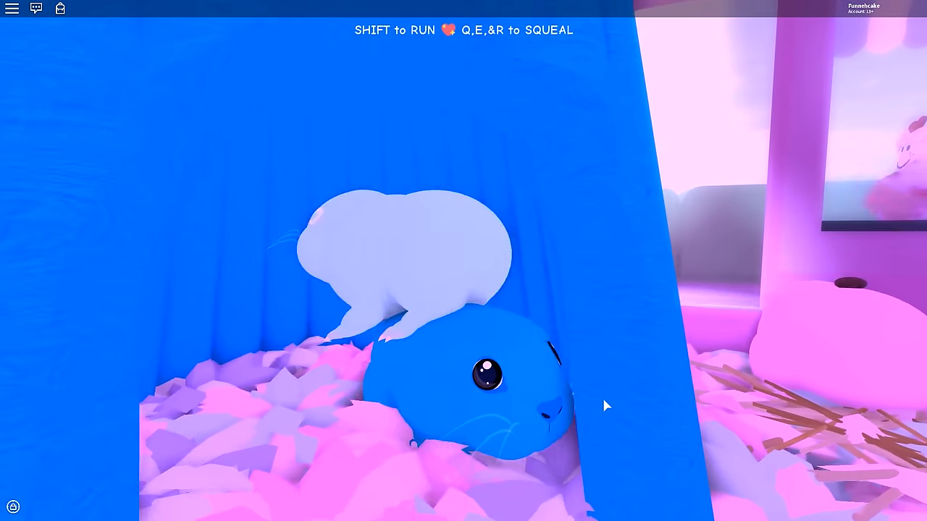
pyautogui.press('a')
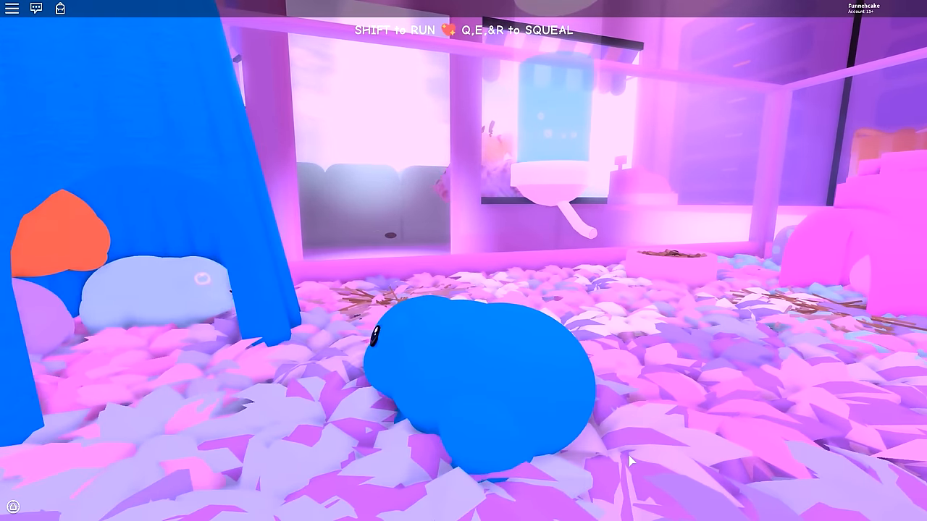
pyautogui.press('w')
pyautogui.press('s')
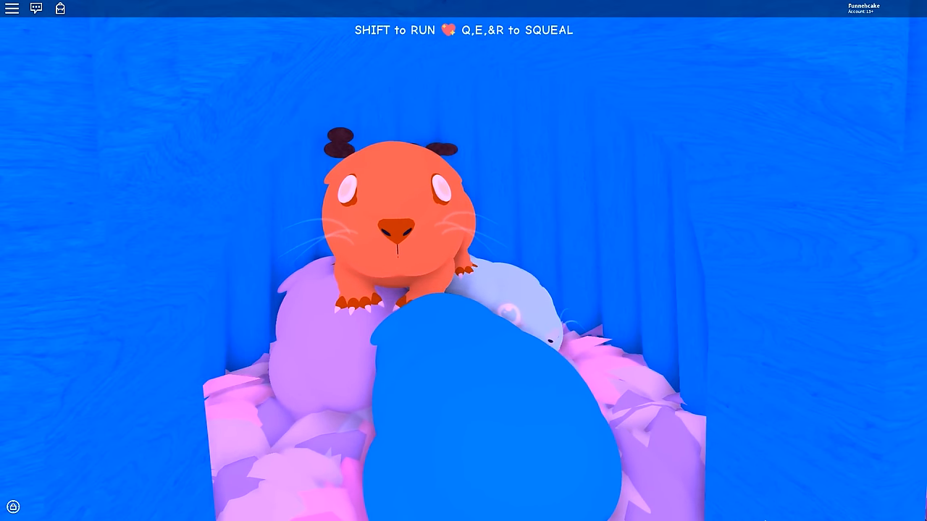
pyautogui.scroll(-3, 464, 290)
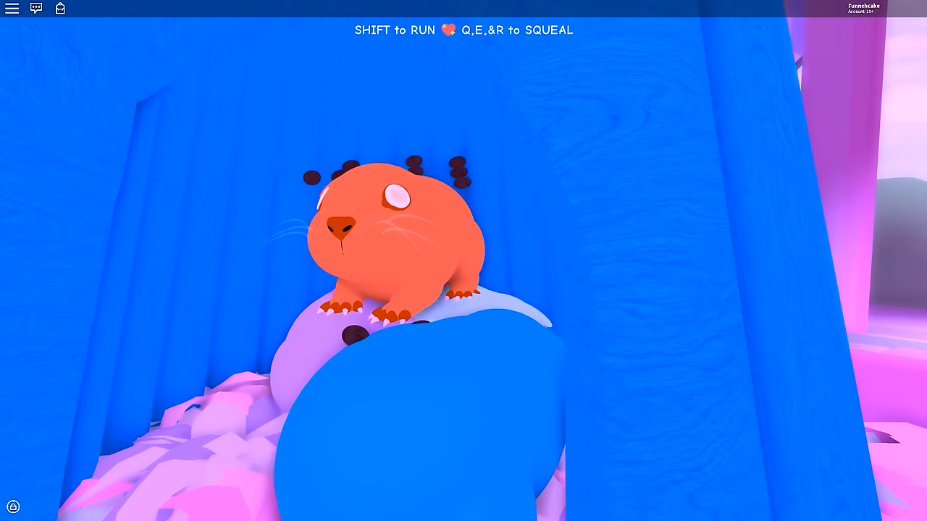
pyautogui.scroll(-3, 464, 261)
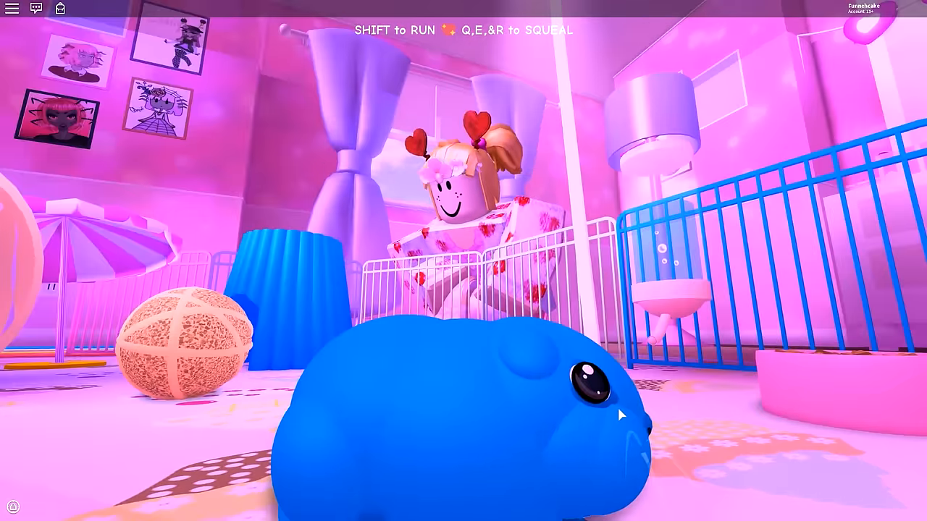
pyautogui.press('a')
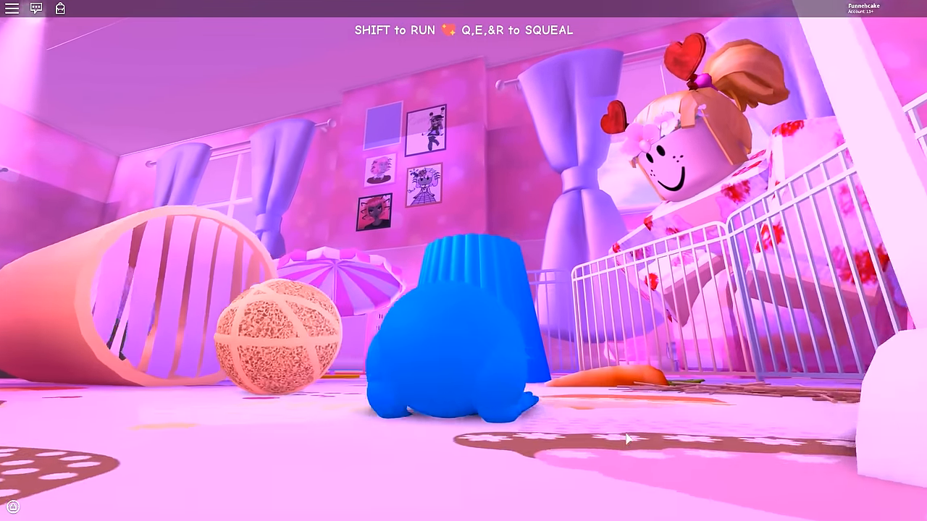
# - Roam the playroom past the carrot, blue curtain, umbrella and pink tube toward the box of tubes
pyautogui.press('w')
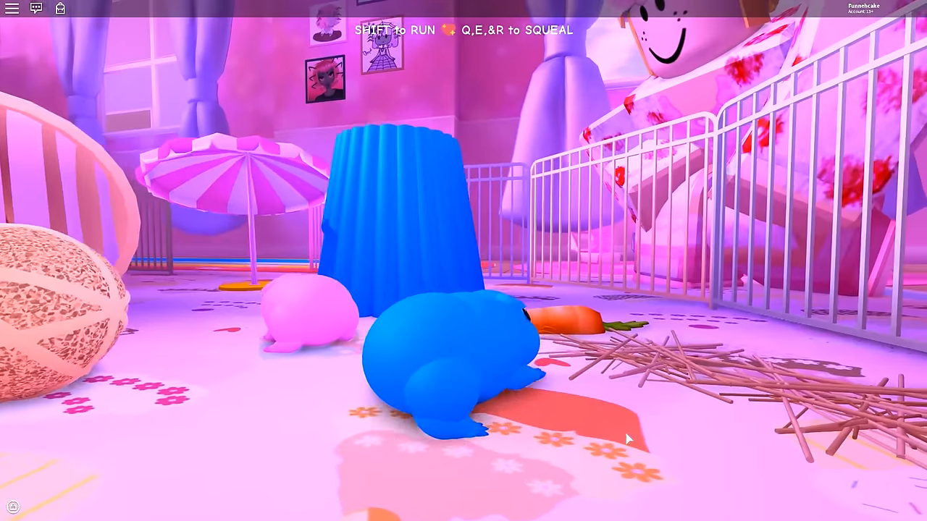
pyautogui.press('d')
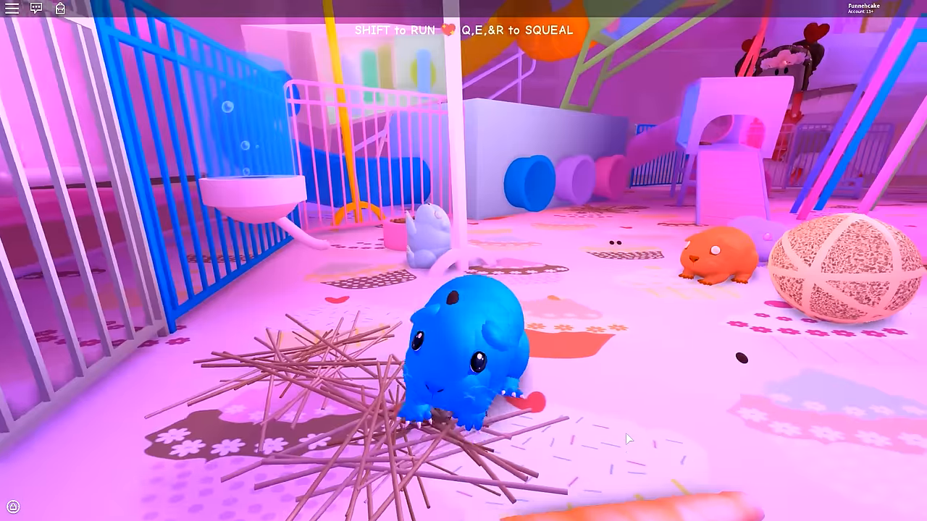
pyautogui.press('w')
pyautogui.press('d')
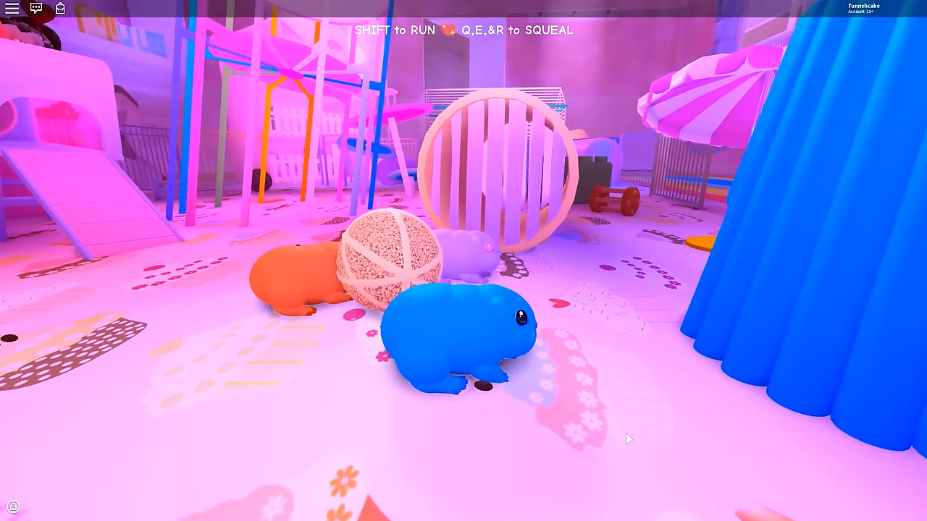
pyautogui.press('a')
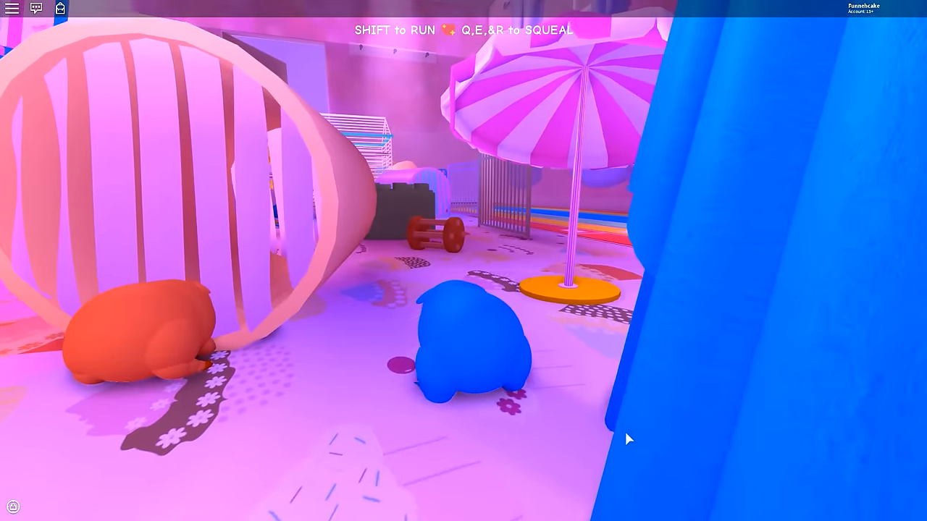
pyautogui.press('a')
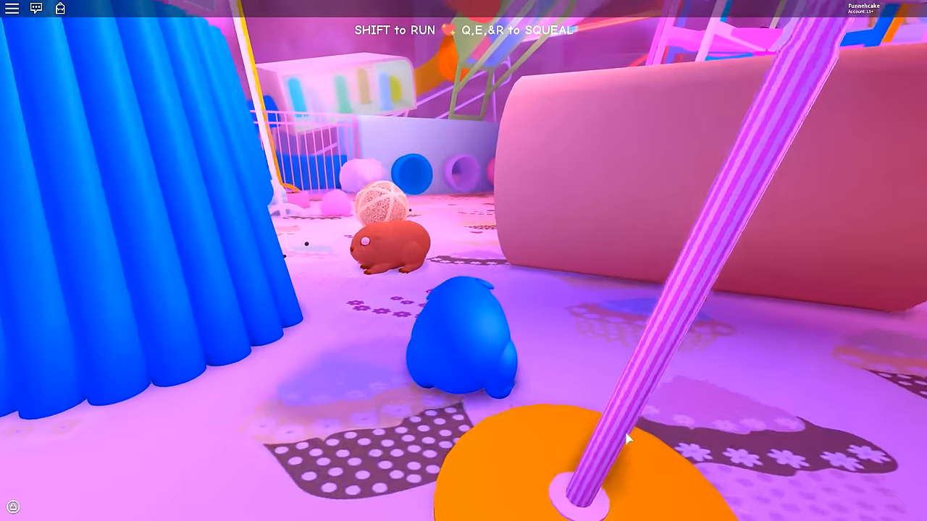
pyautogui.press('d')
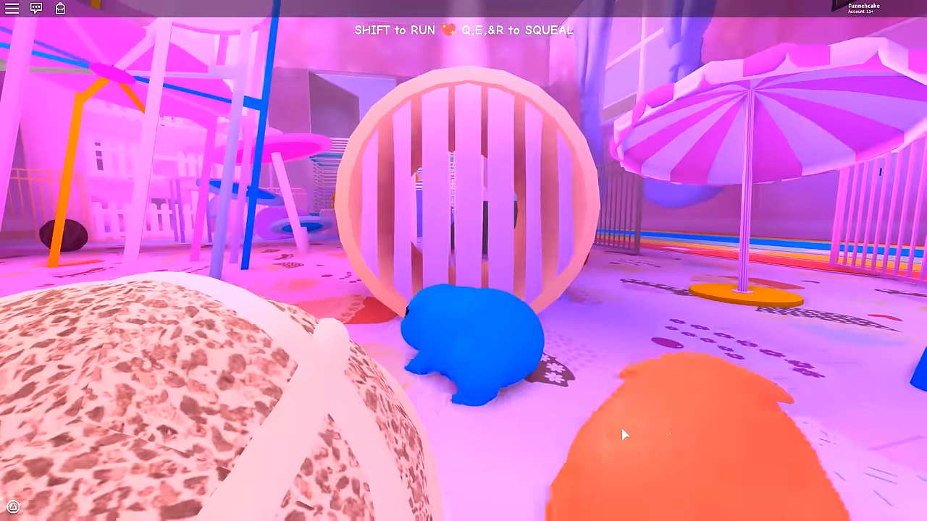
pyautogui.press('d')
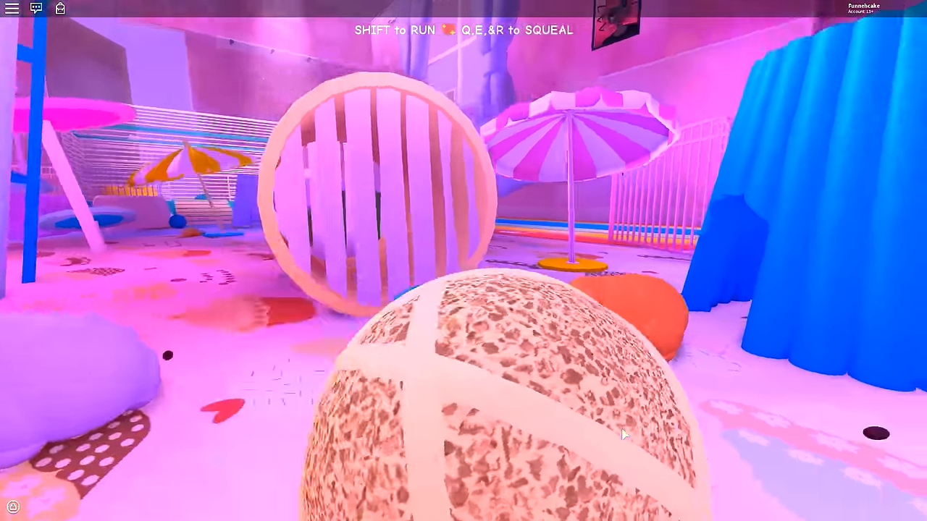
# - Greet the purple guinea pig and circle around near the blue cage by the pink guinea pig
pyautogui.press('w')
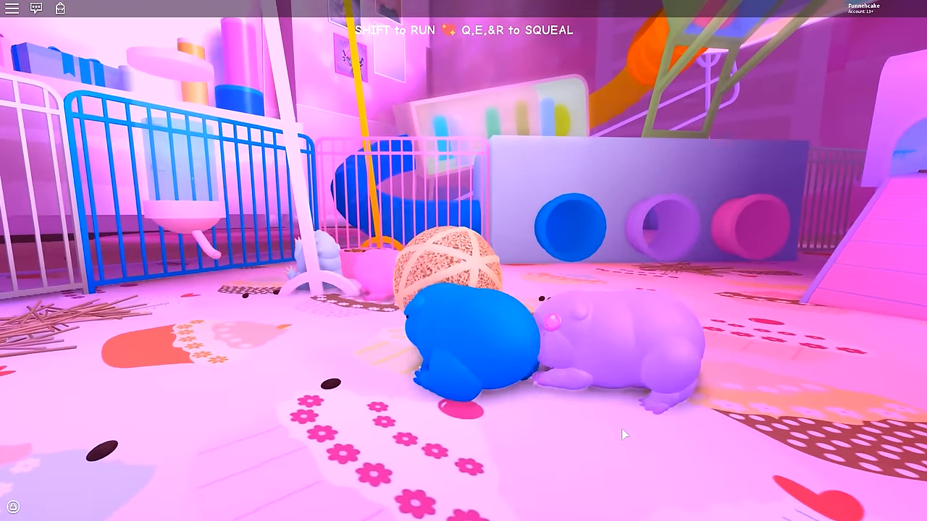
pyautogui.press('a')
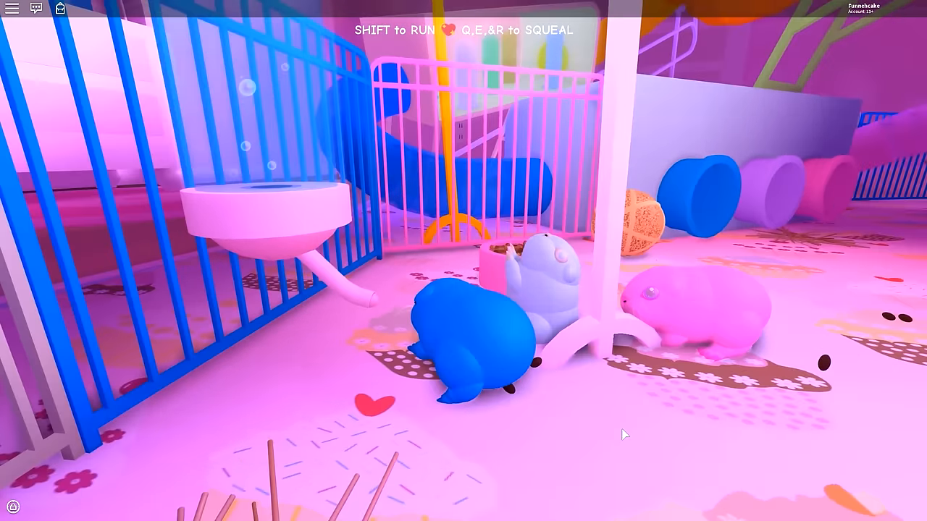
pyautogui.press('w')
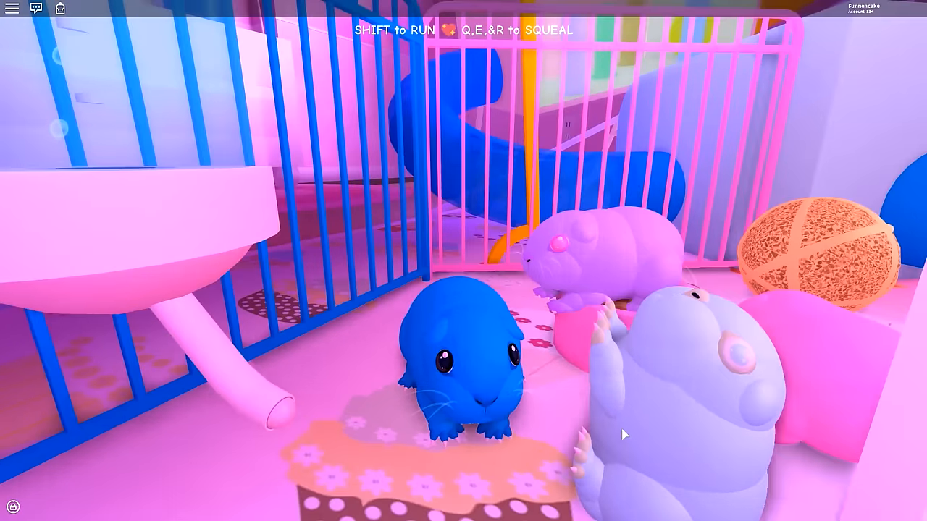
pyautogui.press('a')
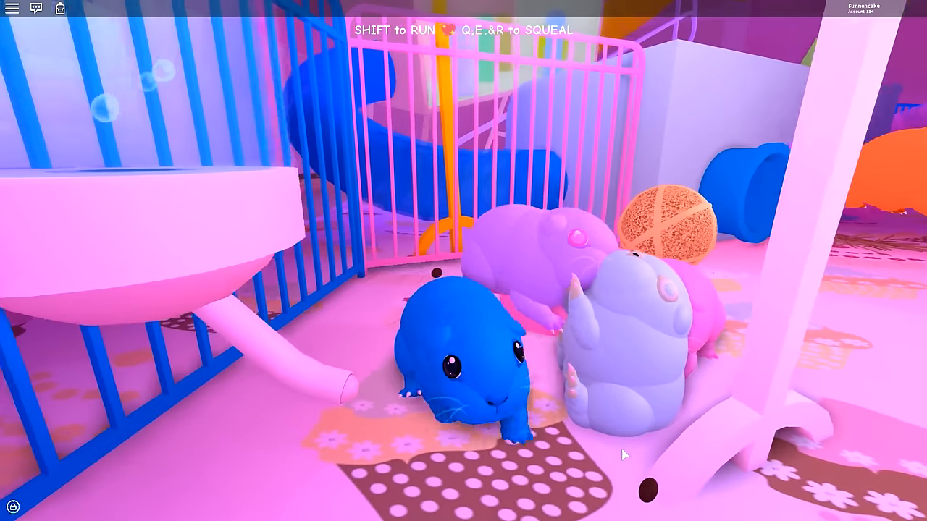
pyautogui.press('s')
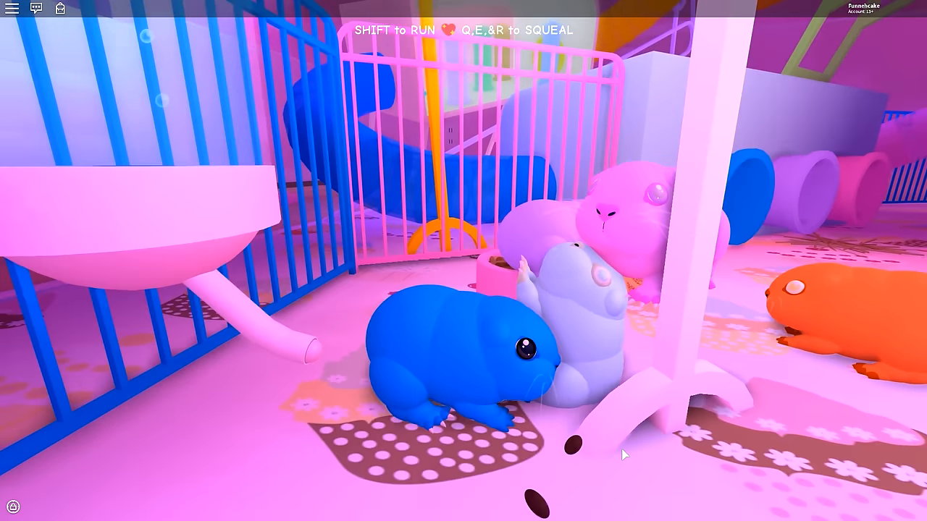
pyautogui.press('a')
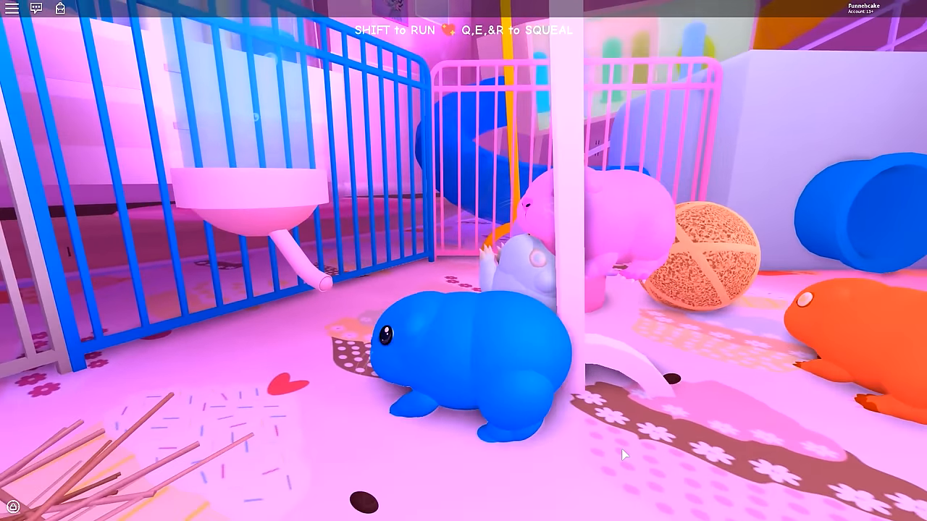
pyautogui.press('d')
pyautogui.press('s')
pyautogui.press('d')
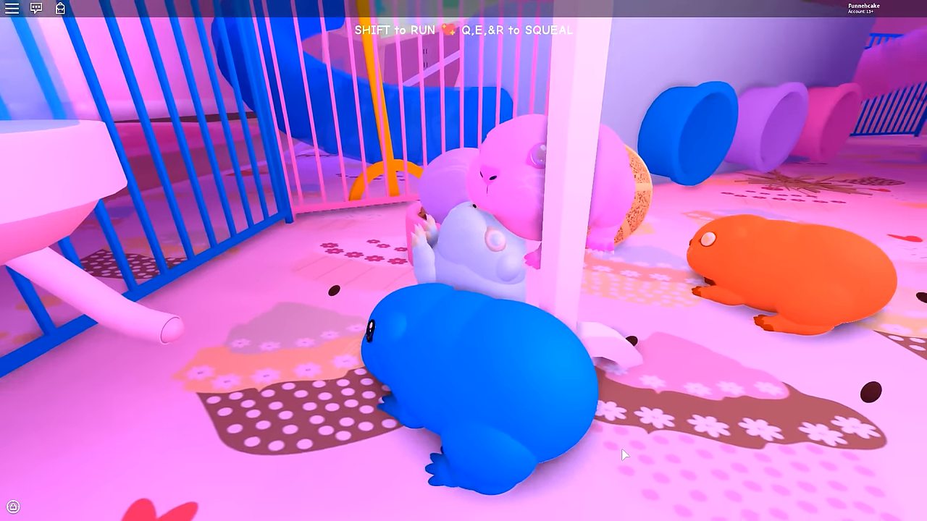
# - Follow the orange guinea pig onto the open floor and look down on it from above
pyautogui.press('w')
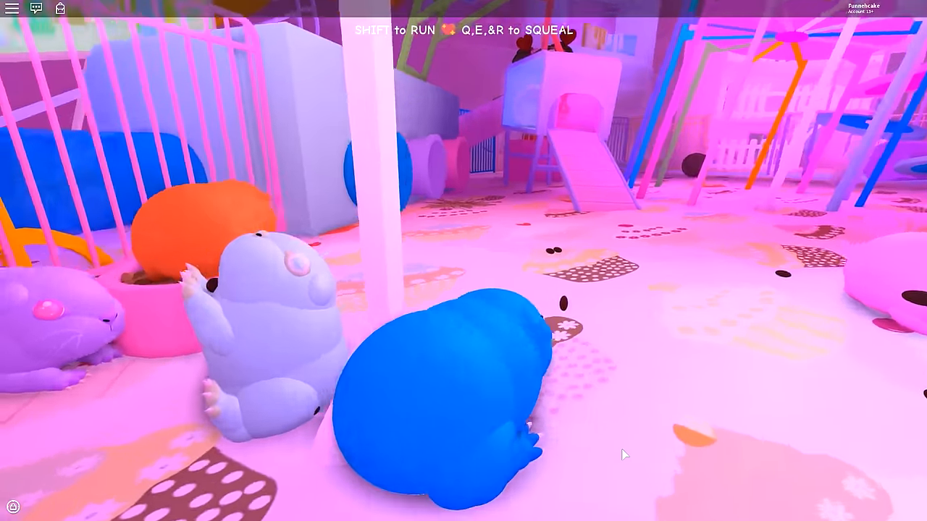
pyautogui.press('a')
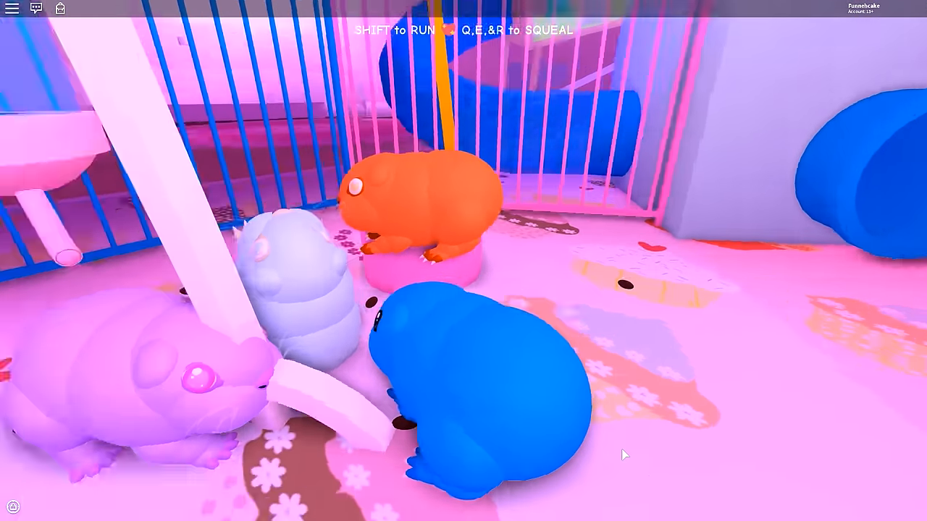
pyautogui.press('s')
pyautogui.press('pagedown')
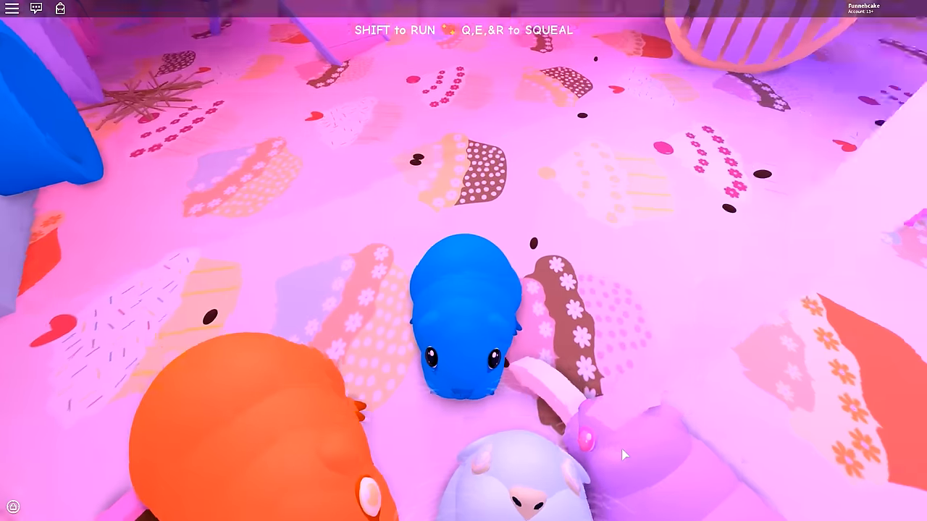
pyautogui.press('d')
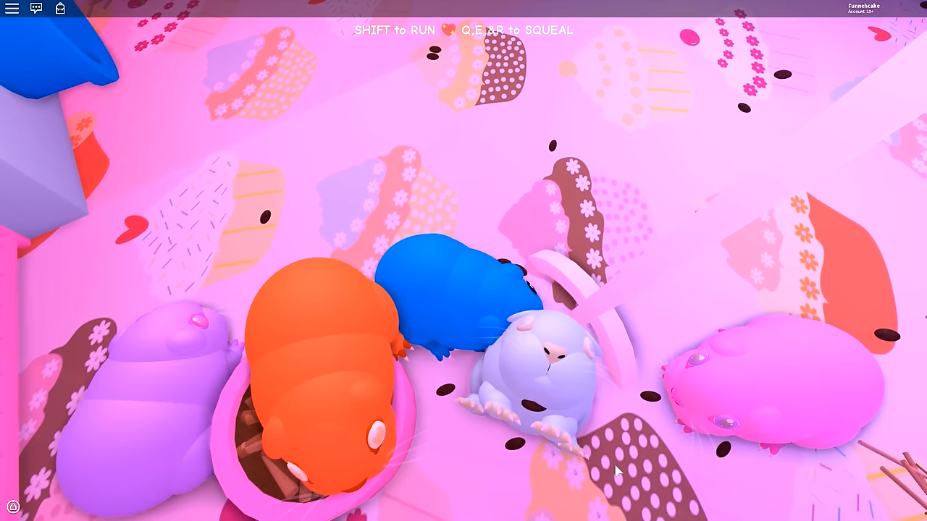
pyautogui.scroll(1, 616, 471)
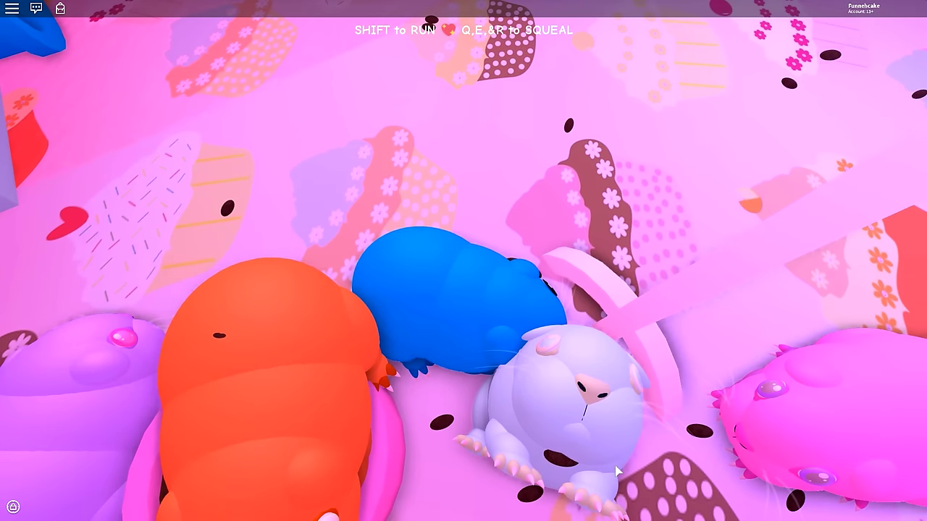
pyautogui.press('pageup')
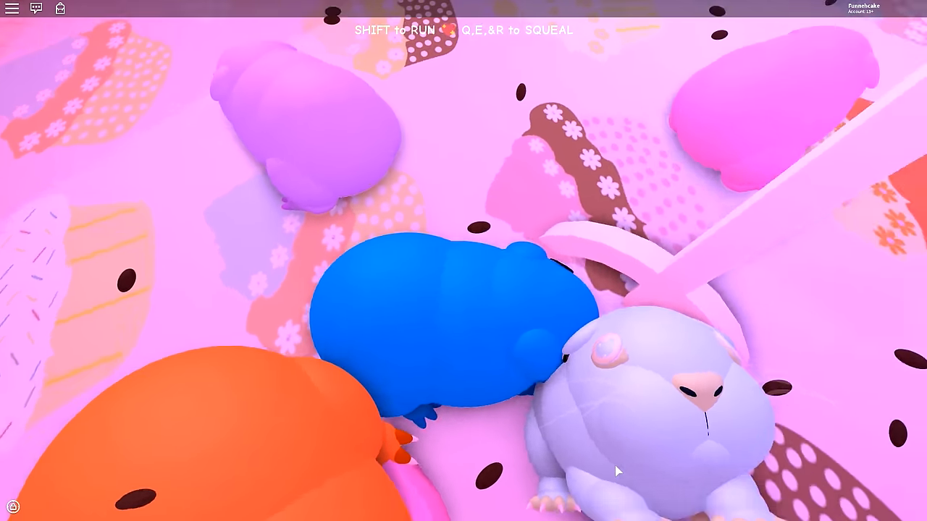
pyautogui.scroll(2, 615, 466)
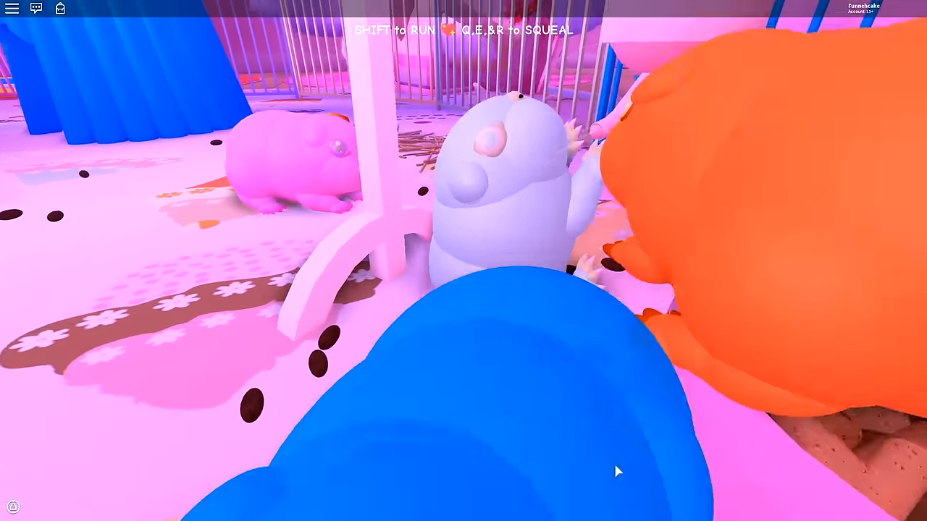
pyautogui.scroll(2, 614, 462)
pyautogui.scroll(-2, 463, 267)
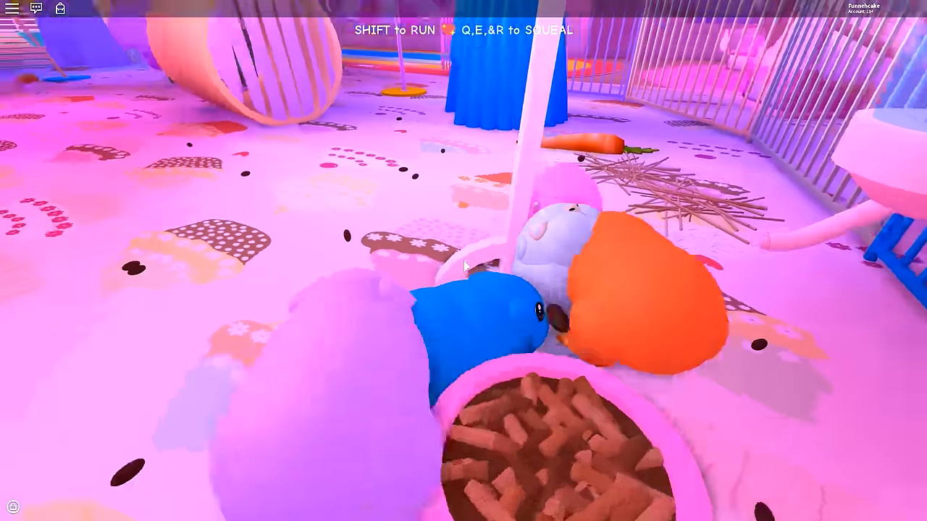
pyautogui.scroll(2, 463, 266)
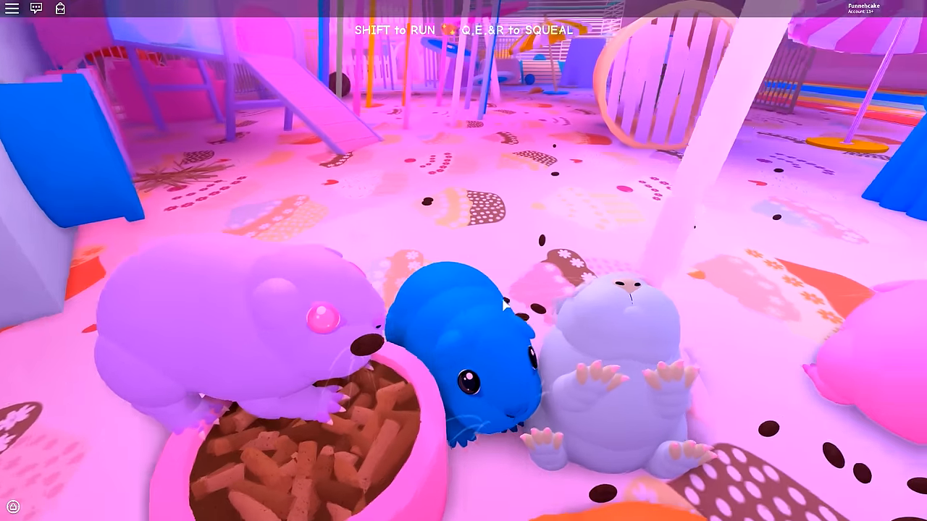
# - Leave the food bowl for the white guinea pig by the post near the crib
pyautogui.press('w')
pyautogui.press('d')
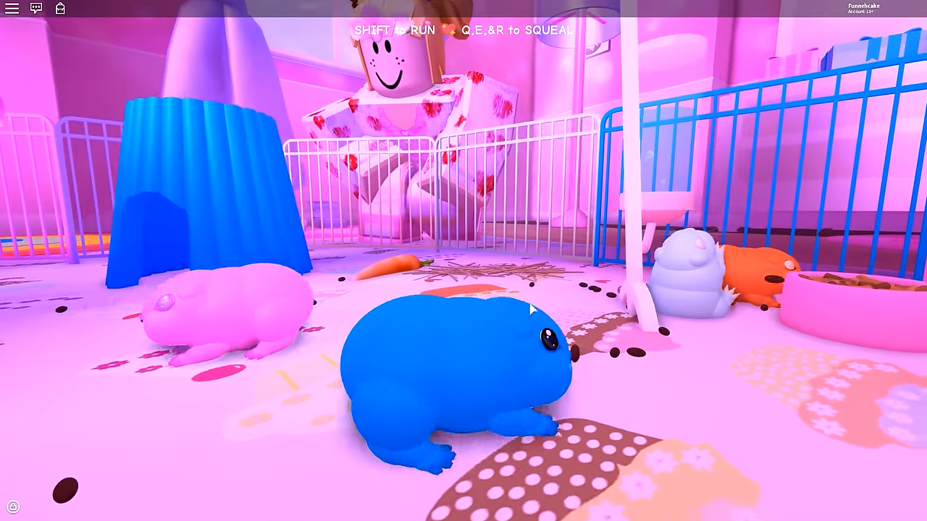
pyautogui.press('w')
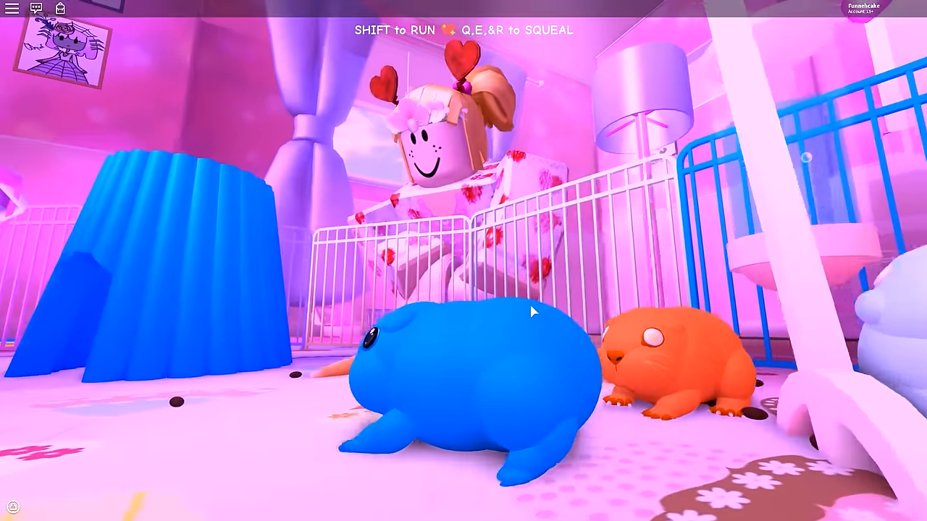
pyautogui.press('a')
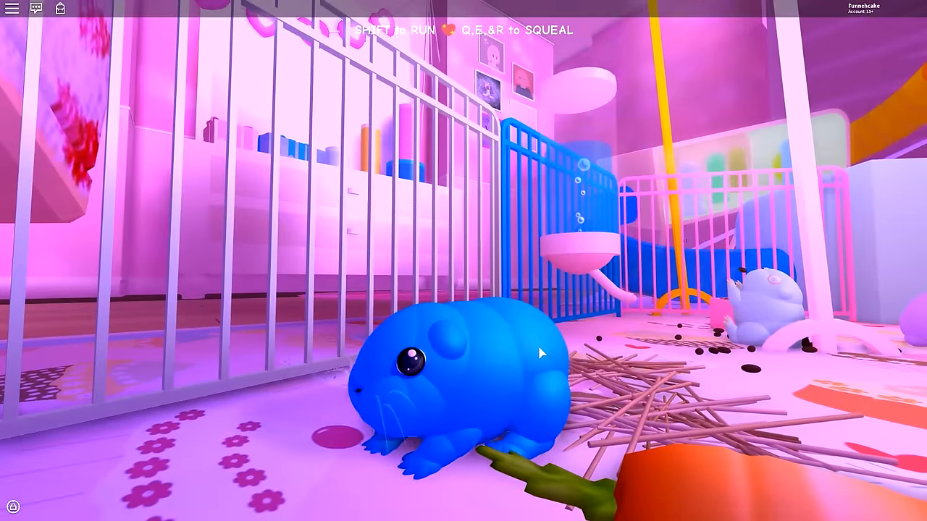
pyautogui.press('s')
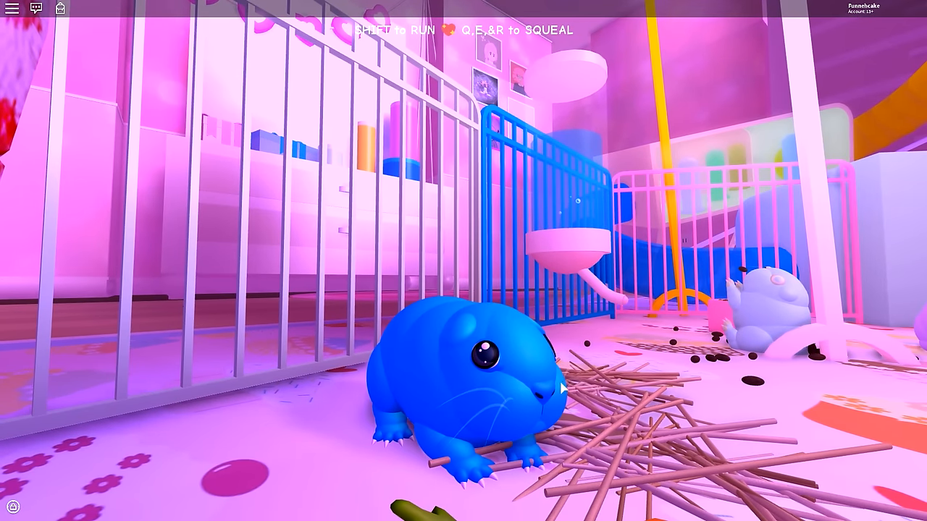
pyautogui.press('w')
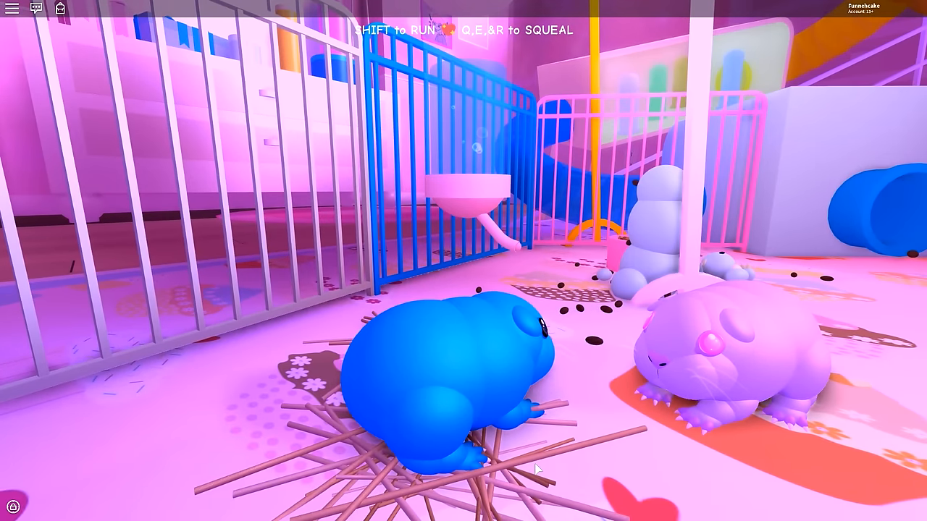
pyautogui.press('a')
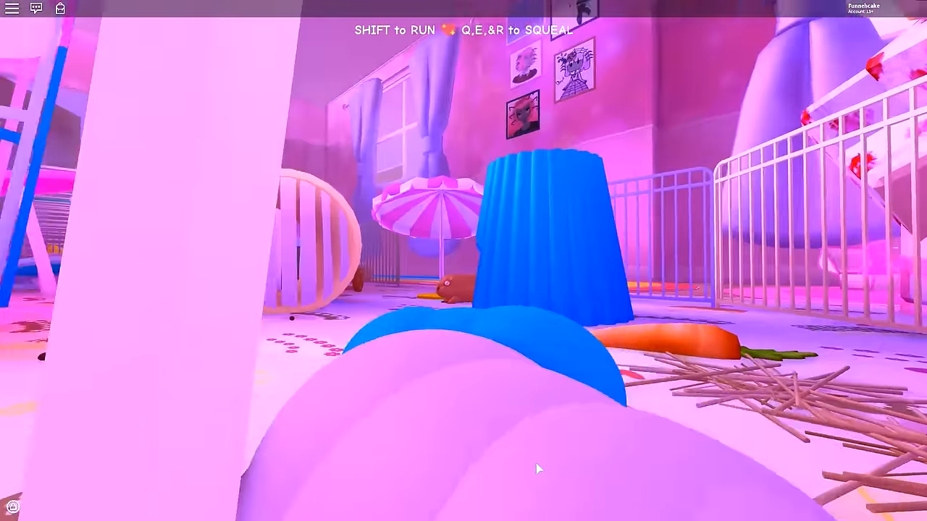
# - Pass the wheel, slide and poles into the play area and onto the rainbow rug by the red guinea pig
pyautogui.press('w')
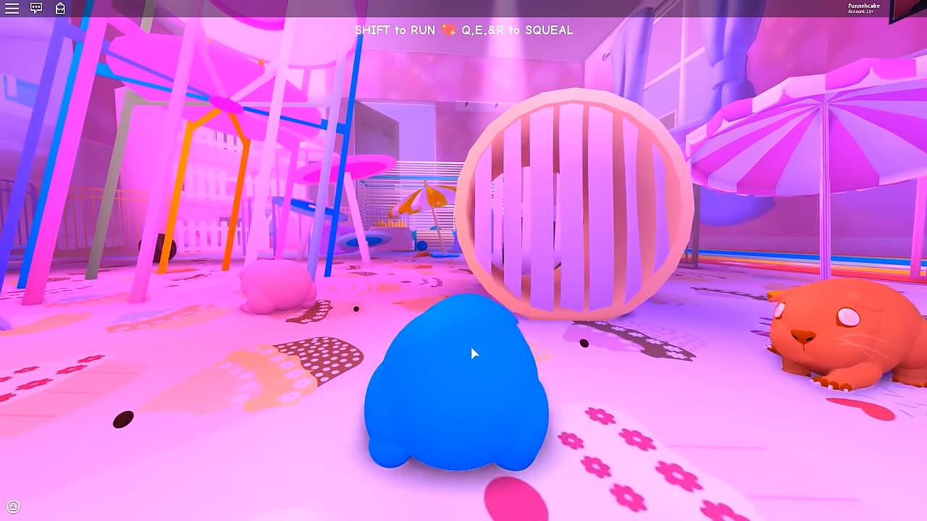
pyautogui.press('a')
pyautogui.press('w')
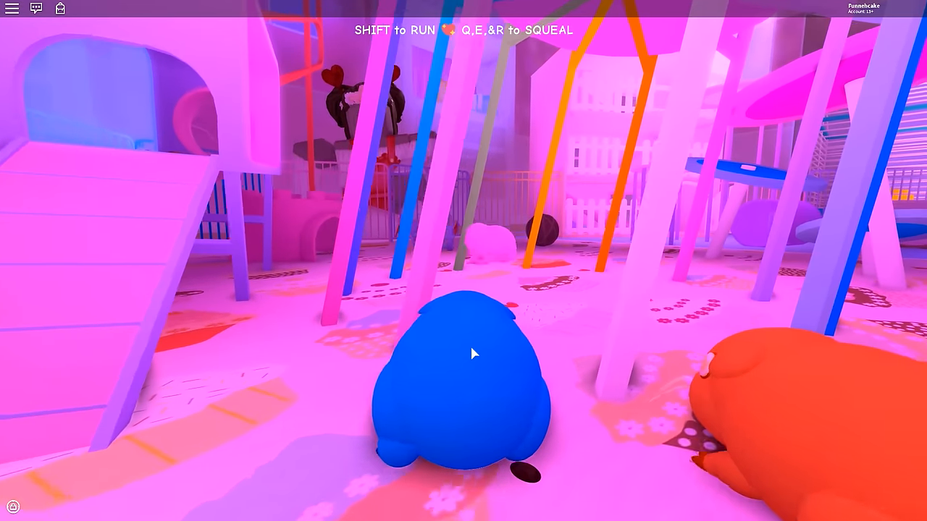
pyautogui.press('w')
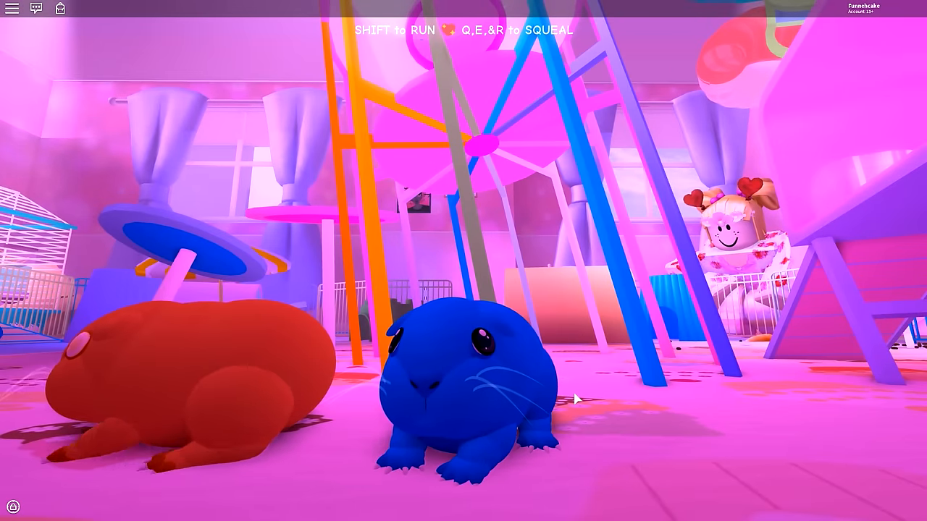
pyautogui.press('w')
pyautogui.press('d')
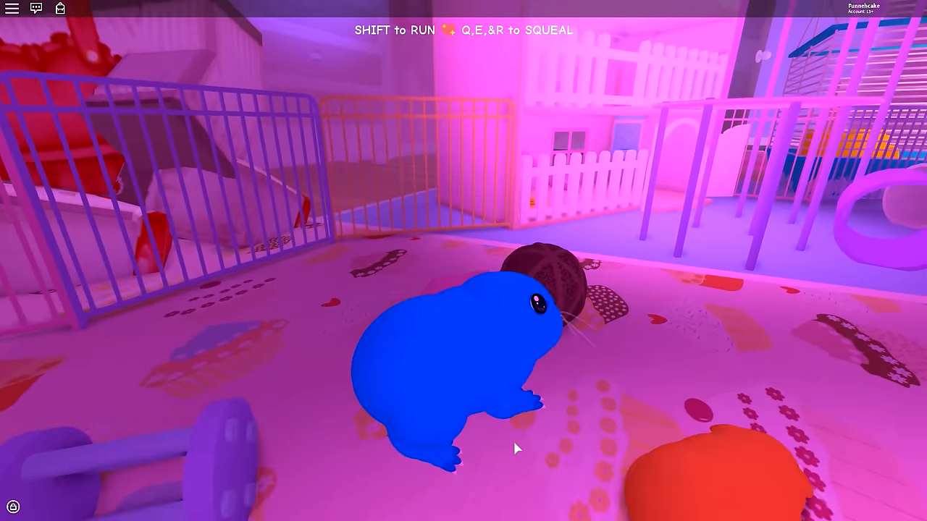
pyautogui.press('d')
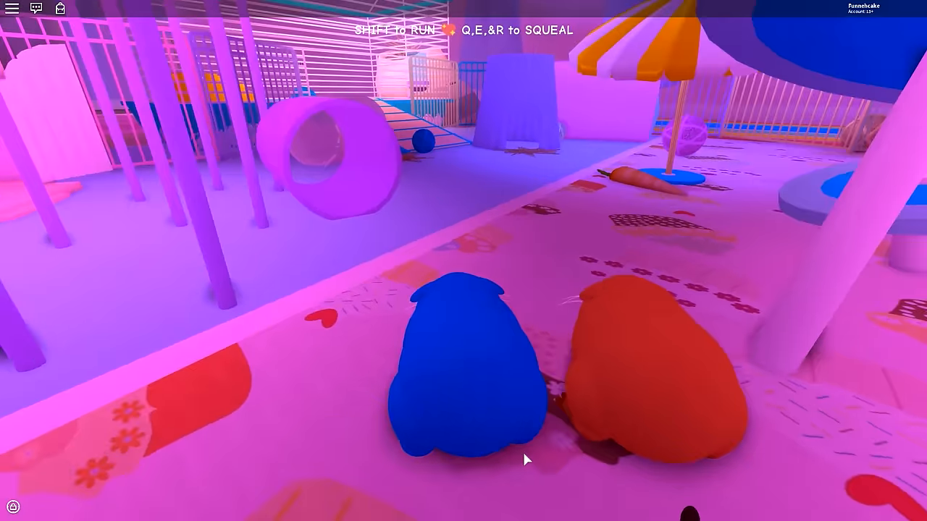
pyautogui.press('a')
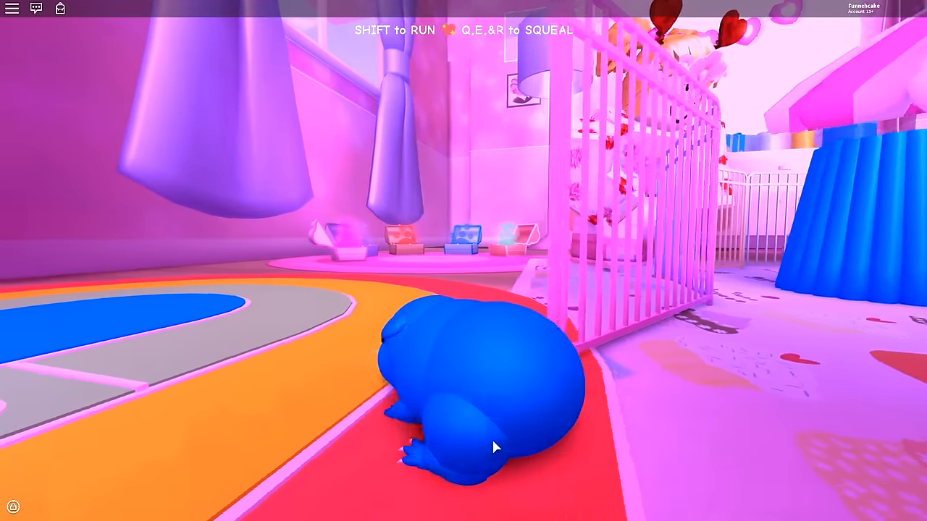
# - Turn from the nursery and walk toward the toy-chest area
pyautogui.press('w')
pyautogui.press('s')
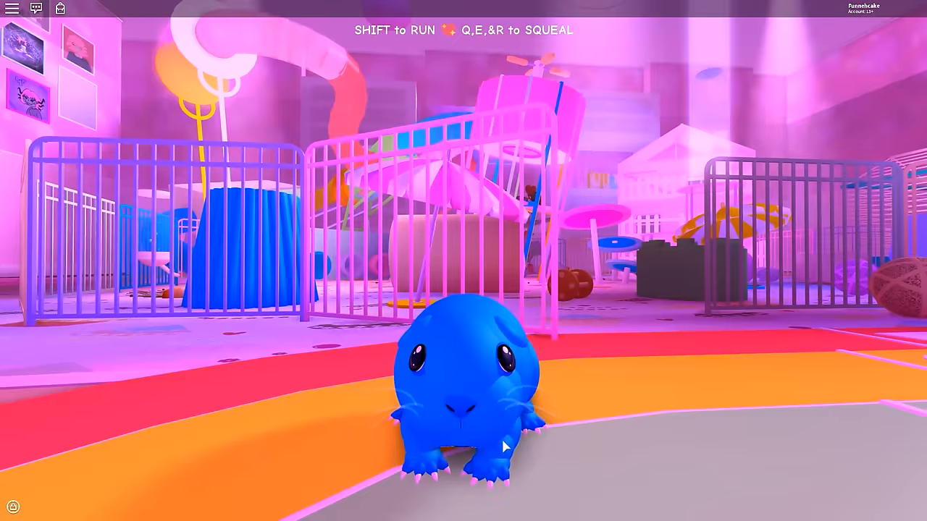
pyautogui.press('a')
pyautogui.press('w')
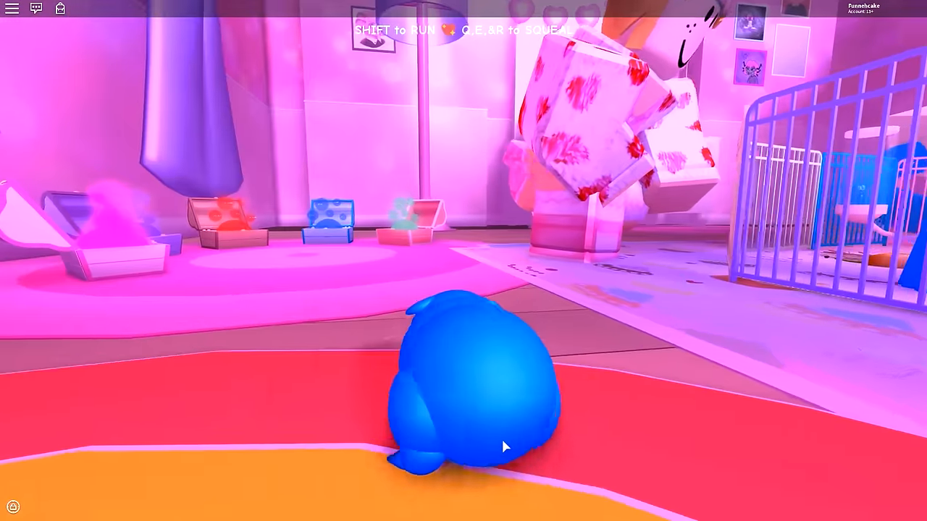
pyautogui.press('d')
pyautogui.press('w')
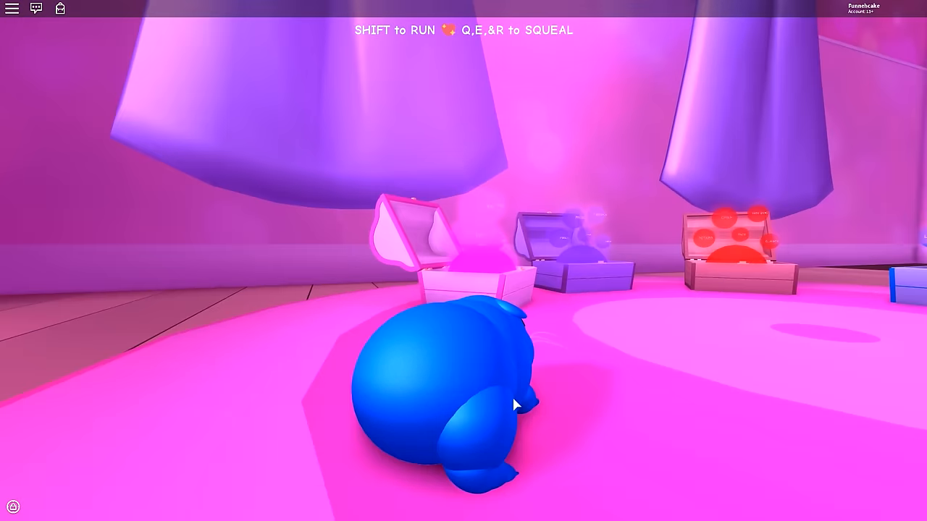
# - Touch the pink chest, then step into the purple chest to bring up the Cute Costumes for 20 offer
pyautogui.press('d')
pyautogui.press('w')
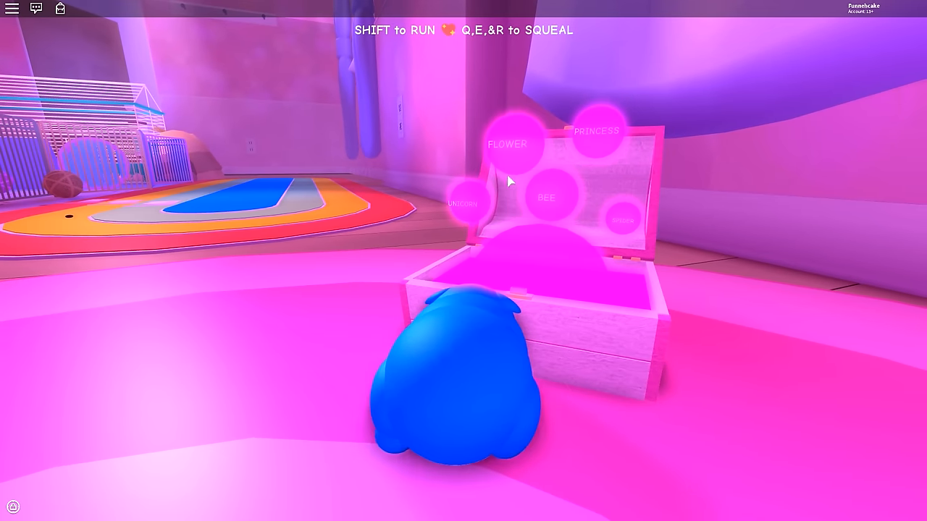
pyautogui.press('a')
pyautogui.press('s')
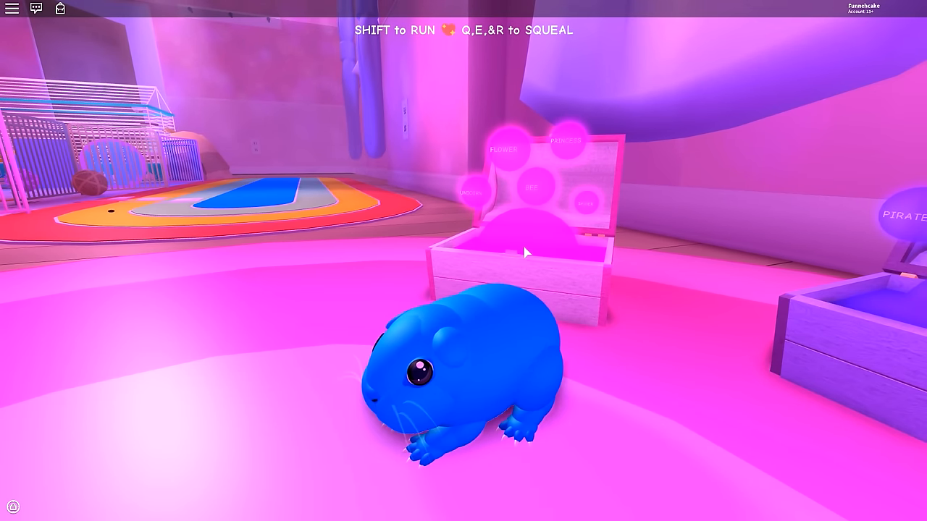
pyautogui.press('w')
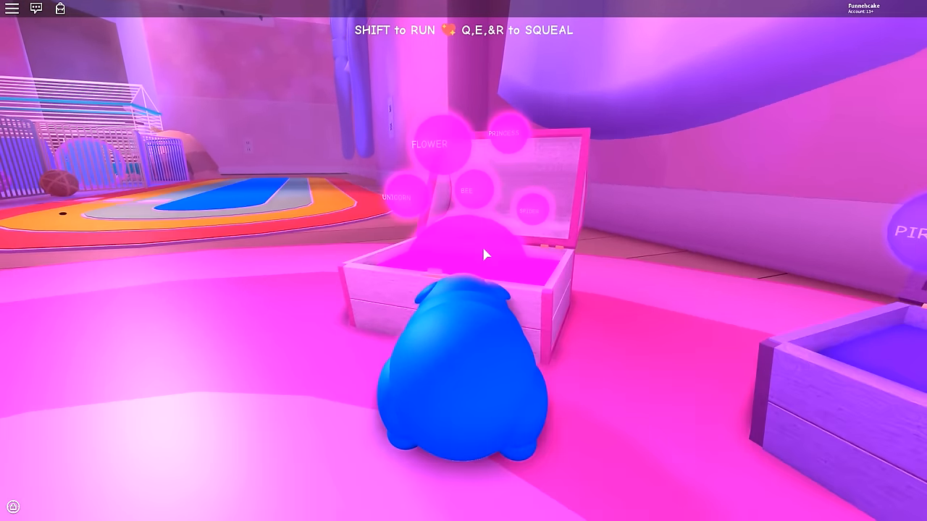
pyautogui.press('d')
pyautogui.press('w')
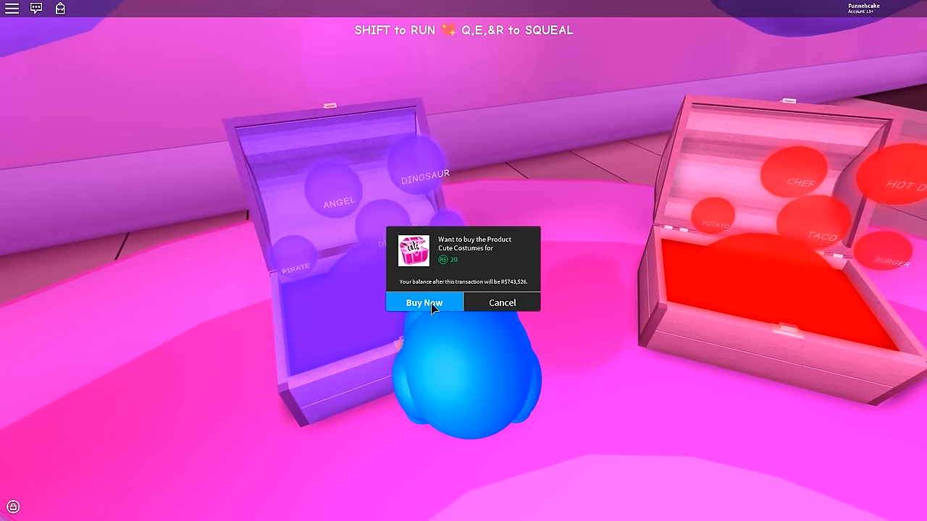
# - Confirm buying the Cute Costumes pack and swap the unicorn outfit for the flower costume
pyautogui.click(424, 303)
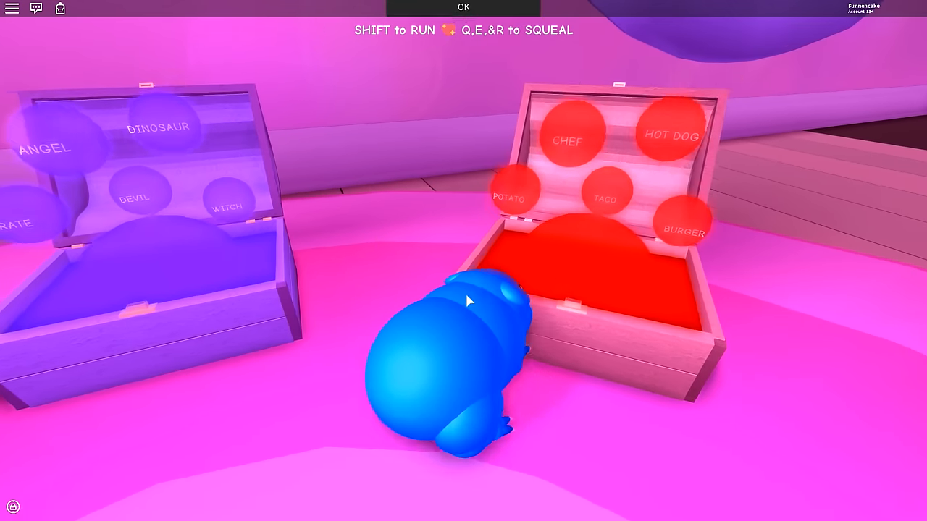
pyautogui.press('d')
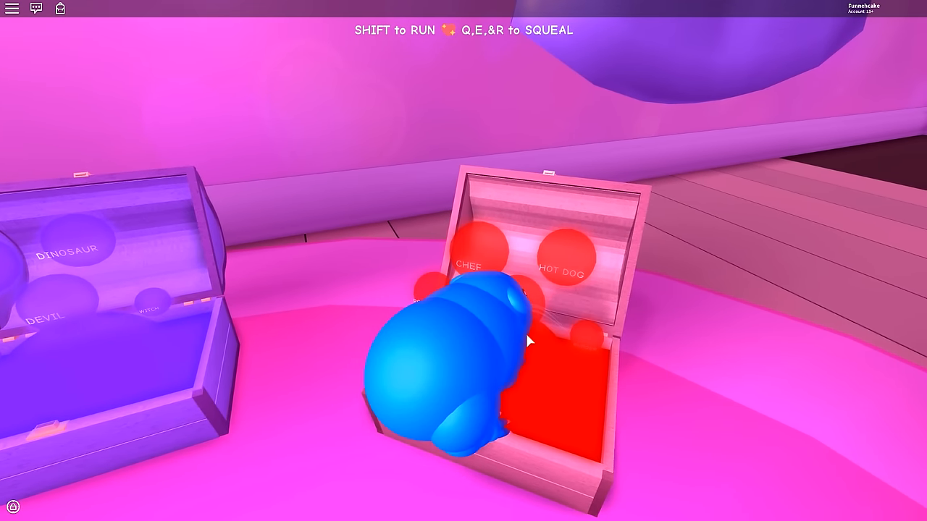
pyautogui.press('s')
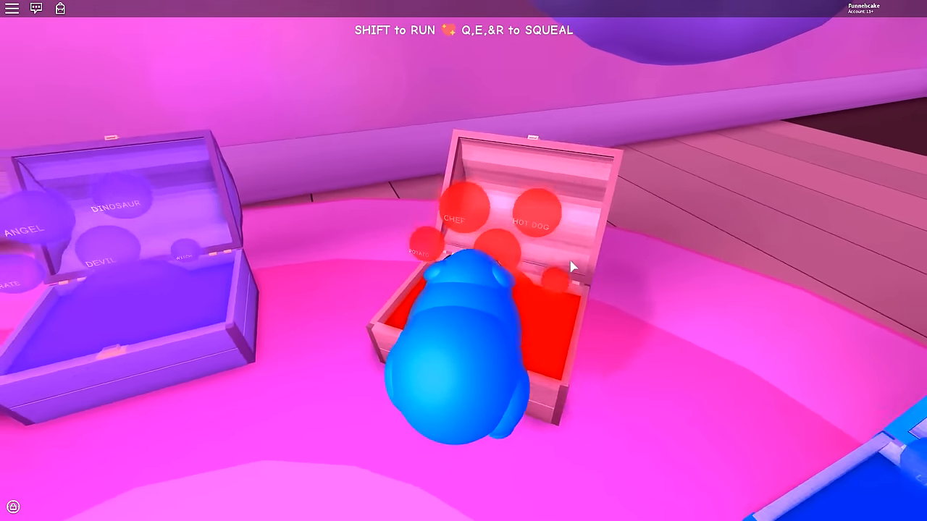
pyautogui.press('a')
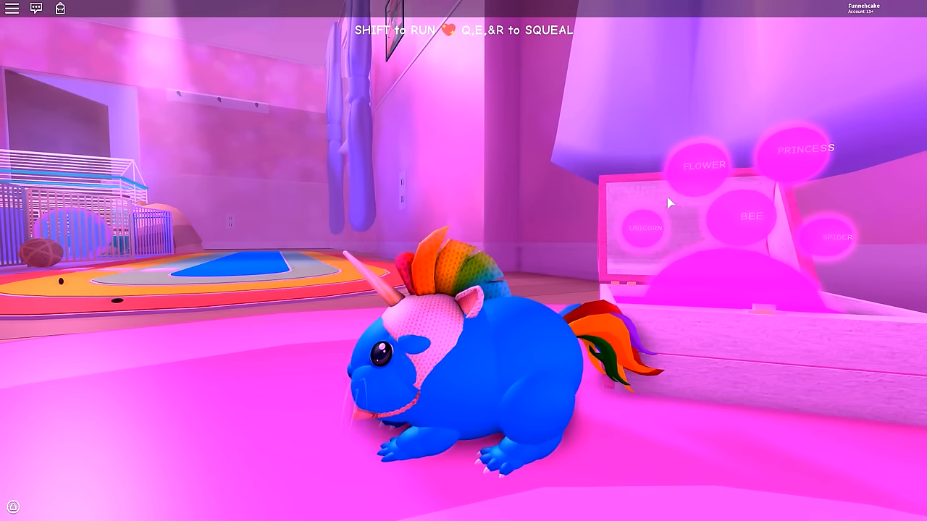
pyautogui.click(691, 181)
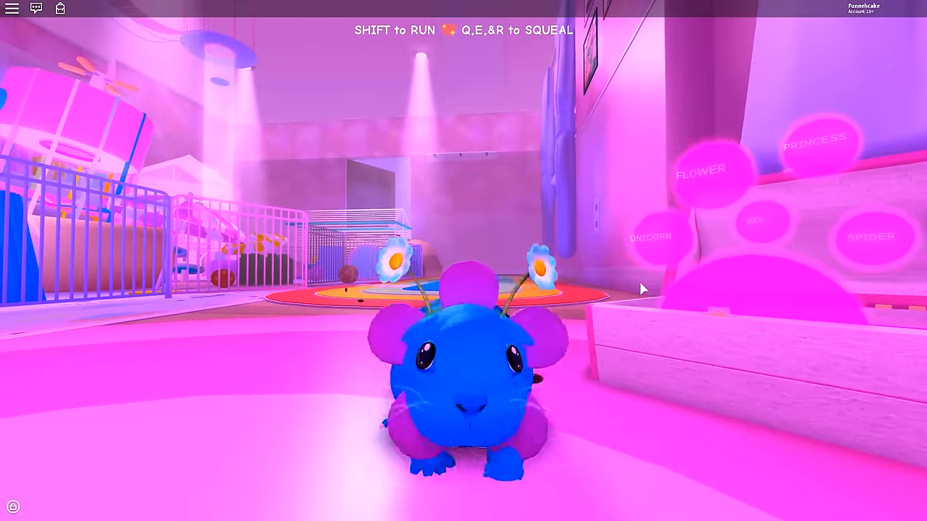
# - Walk the guinea pig over to the pink chest and put on the striped bee costume
pyautogui.press('a')
pyautogui.press('w')
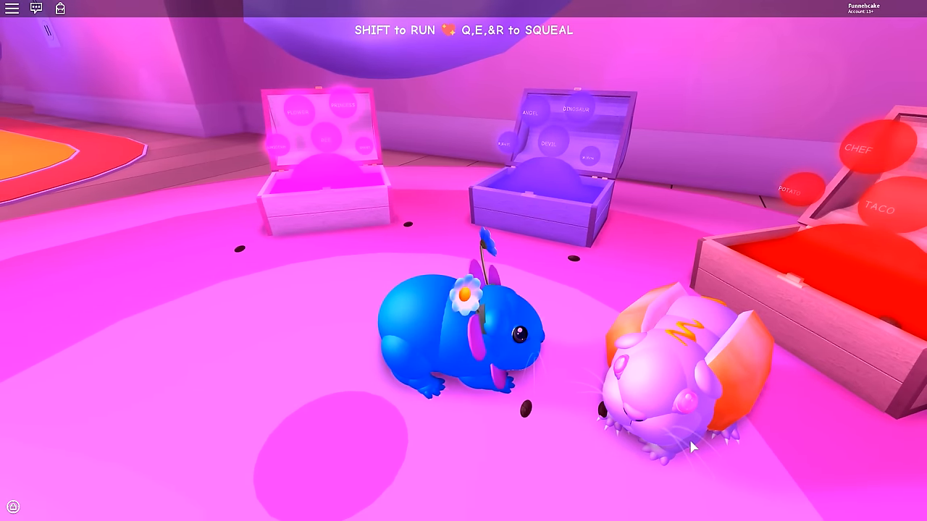
pyautogui.press('d')
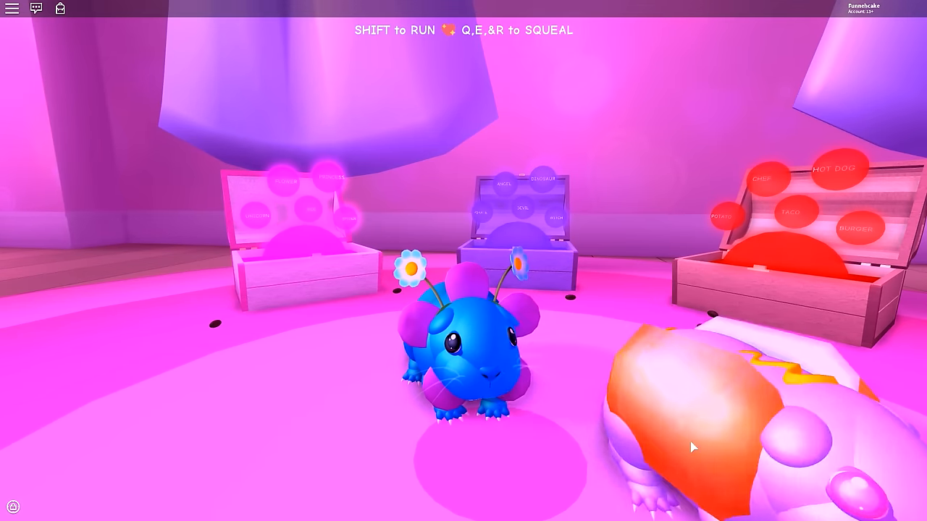
pyautogui.press('w')
pyautogui.press('d')
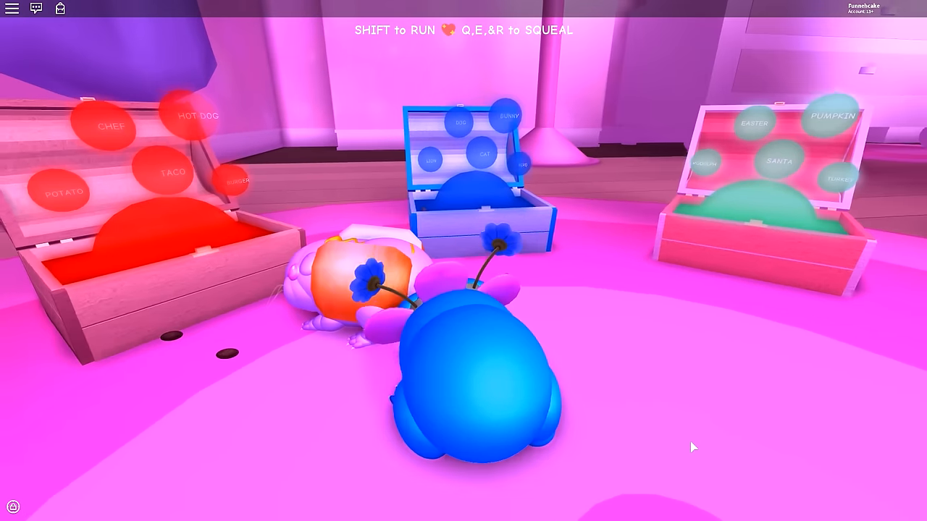
pyautogui.press('w')
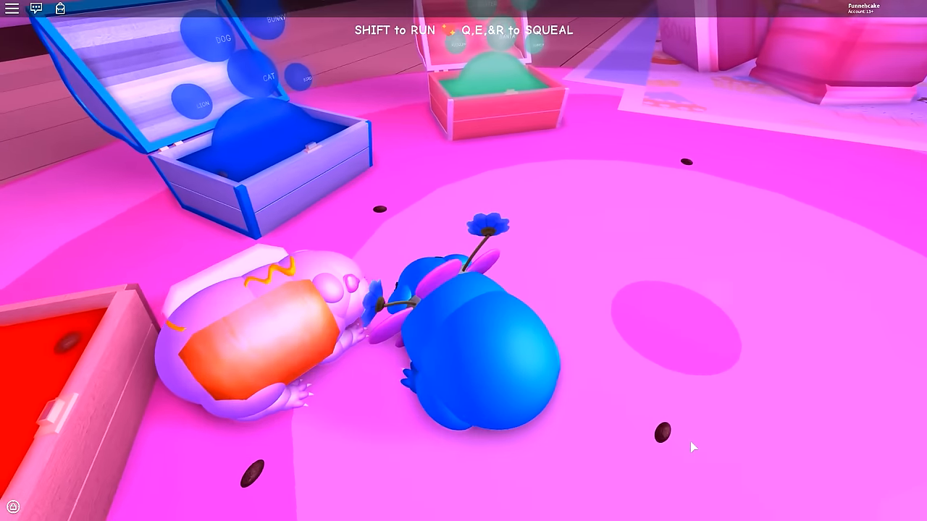
pyautogui.press('s')
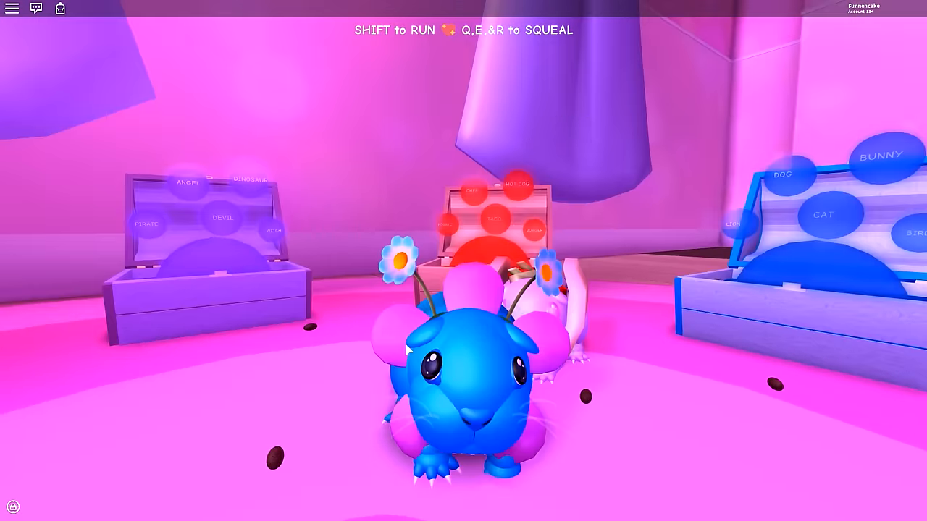
pyautogui.press('a')
pyautogui.press('w')
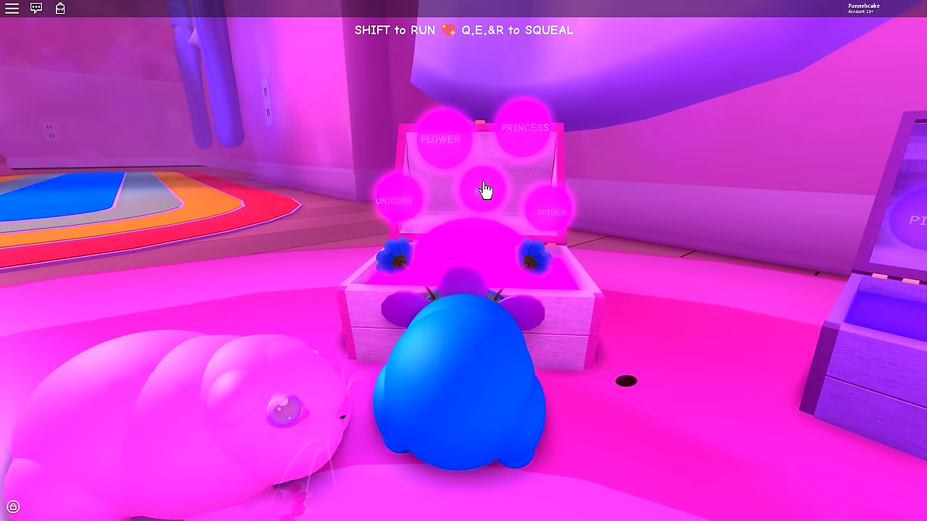
pyautogui.click(484, 190)
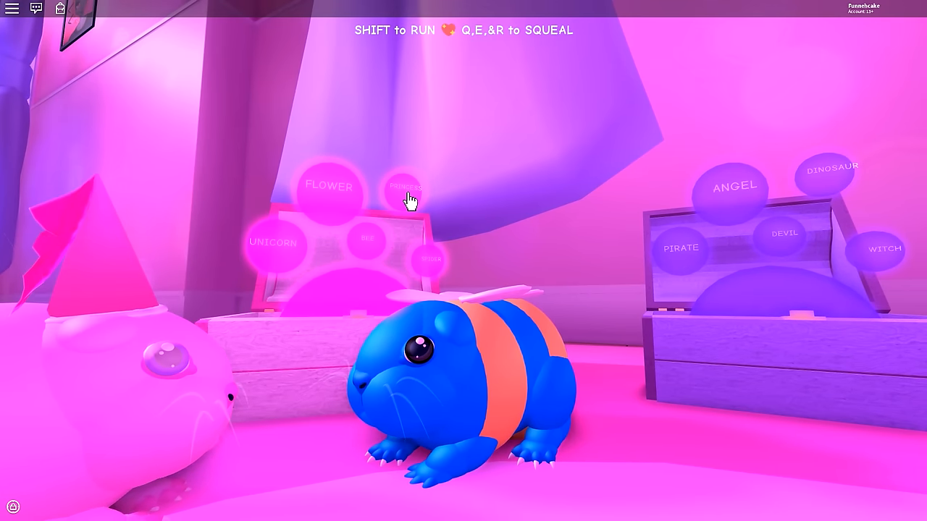
# - Try the pink princess hat, the pirate hat with eyepatch, then the angel halo and wings
pyautogui.click(409, 200)
pyautogui.press('a')
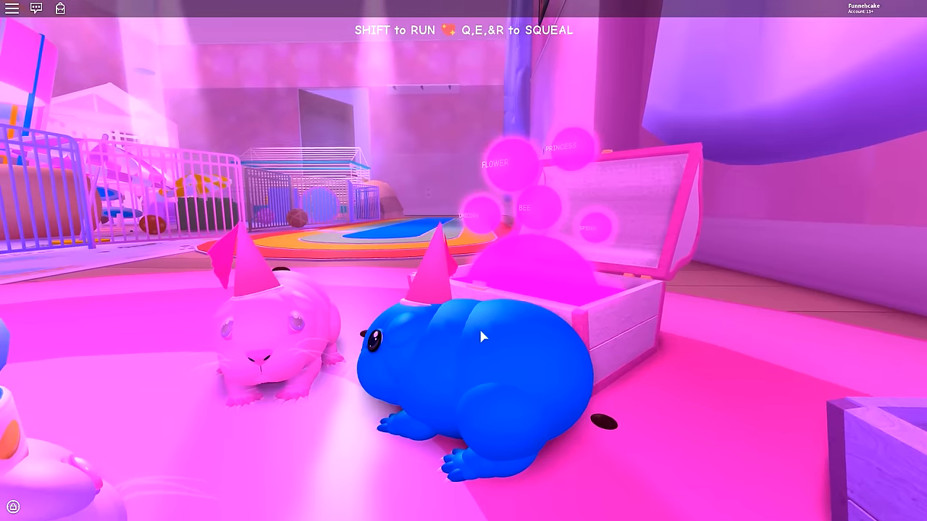
pyautogui.press('a')
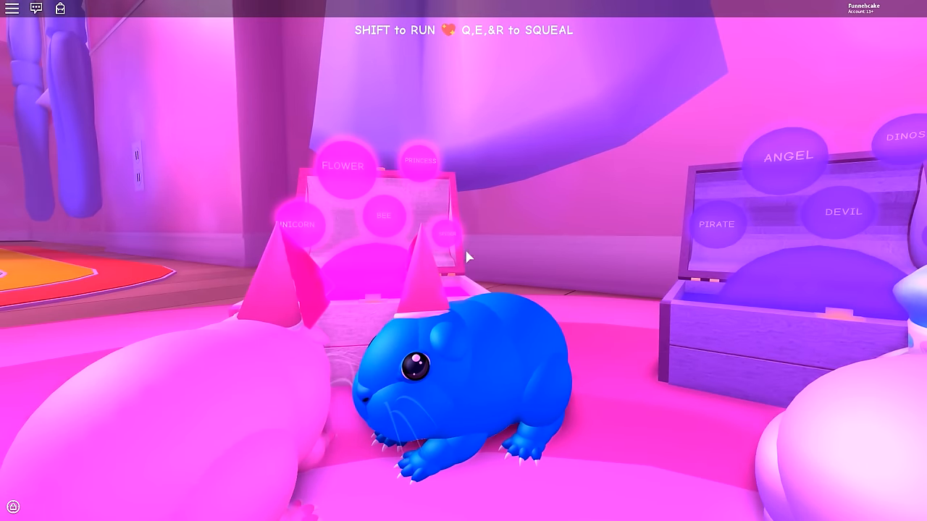
pyautogui.press('d')
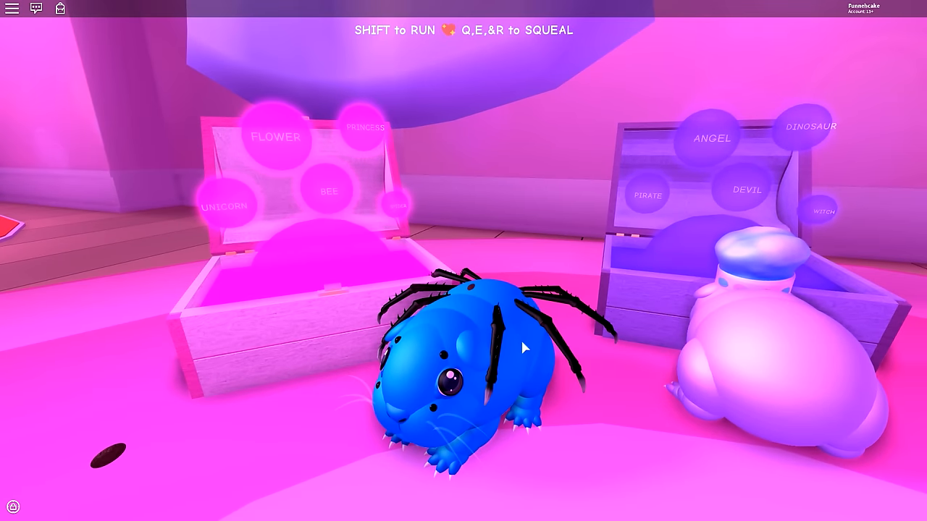
pyautogui.press('s')
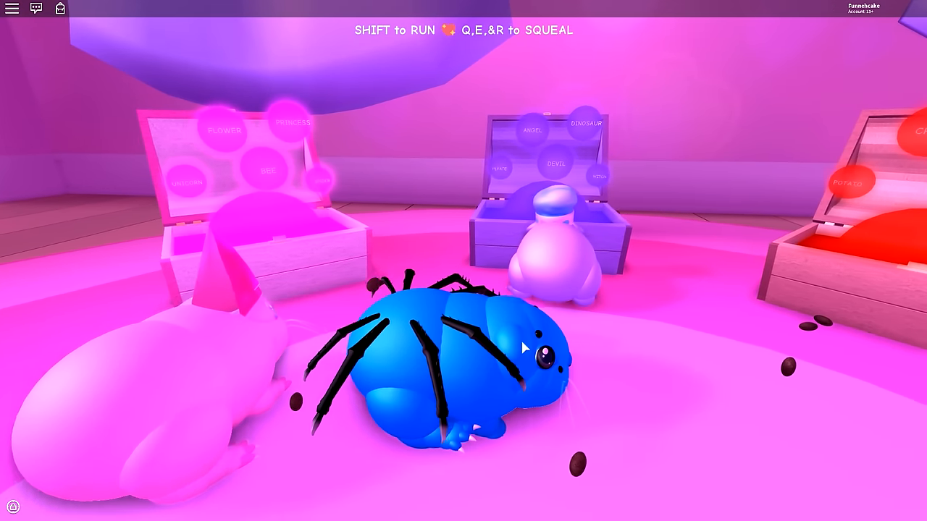
pyautogui.press('a')
pyautogui.press('a')
pyautogui.click(548, 241)
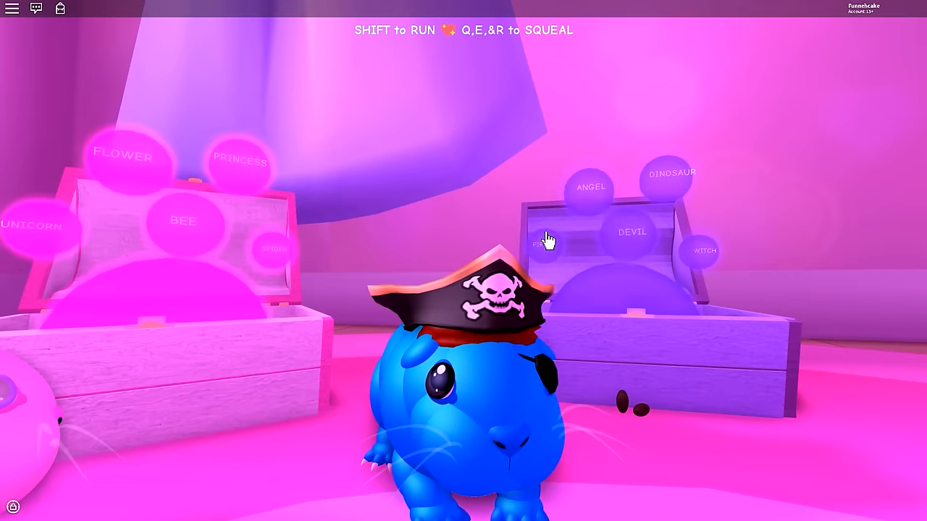
pyautogui.scroll(-3, 594, 231)
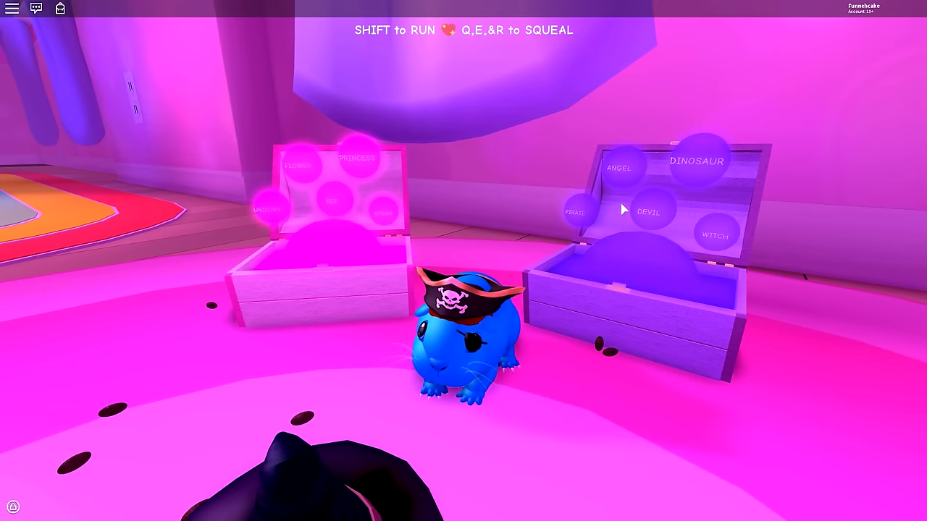
pyautogui.click(617, 173)
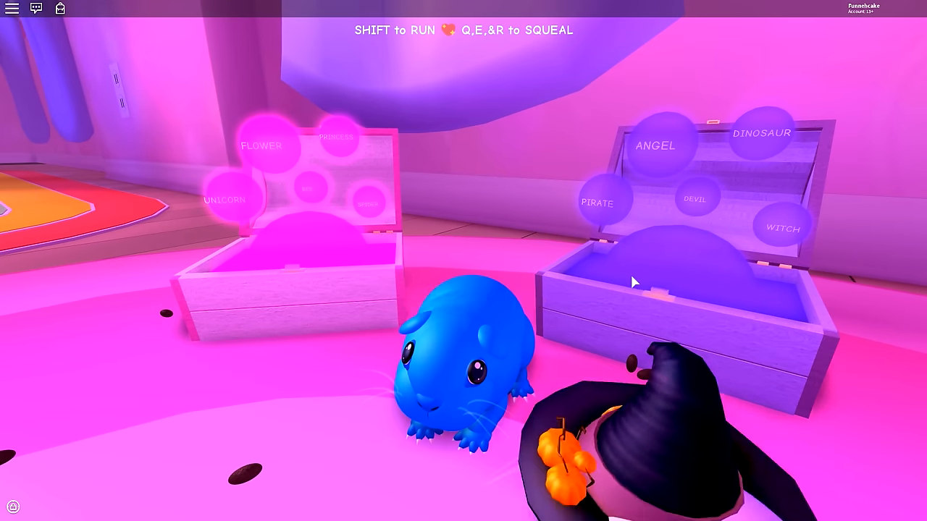
# - Walk the dinosaur-costumed guinea pig around to the purple chest and swap to the witch hat
pyautogui.press('a')
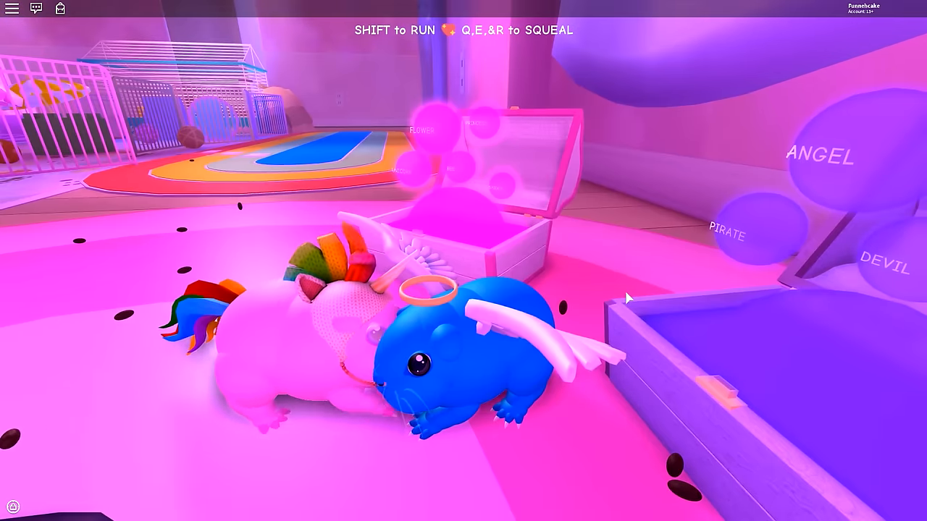
pyautogui.press('w')
pyautogui.press('s')
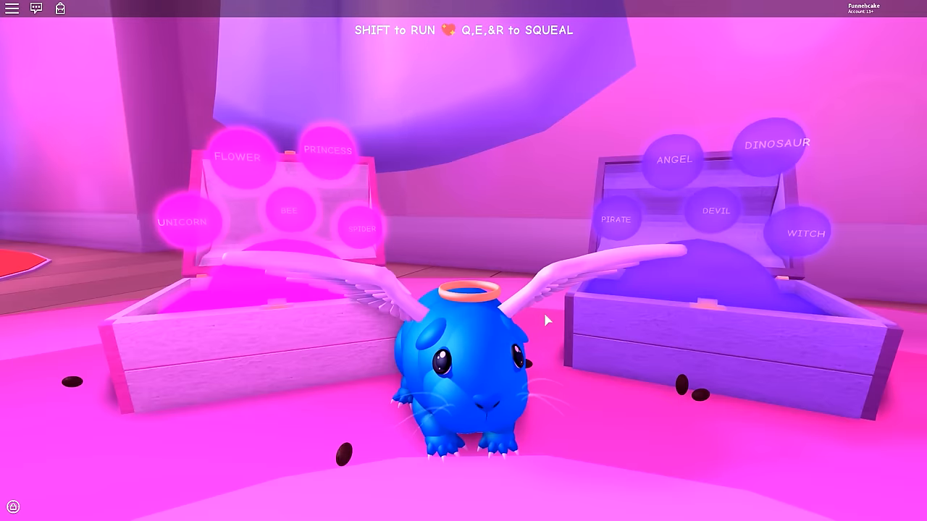
pyautogui.press('d')
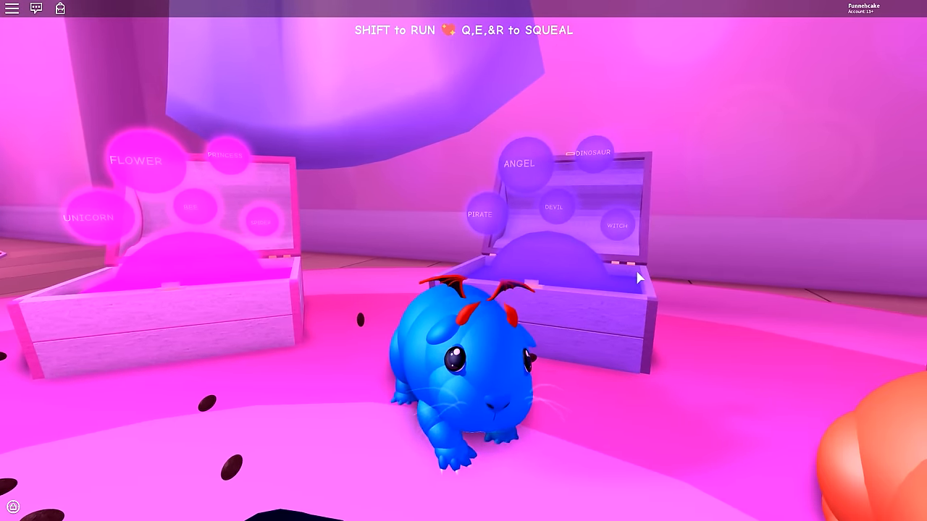
pyautogui.press('a')
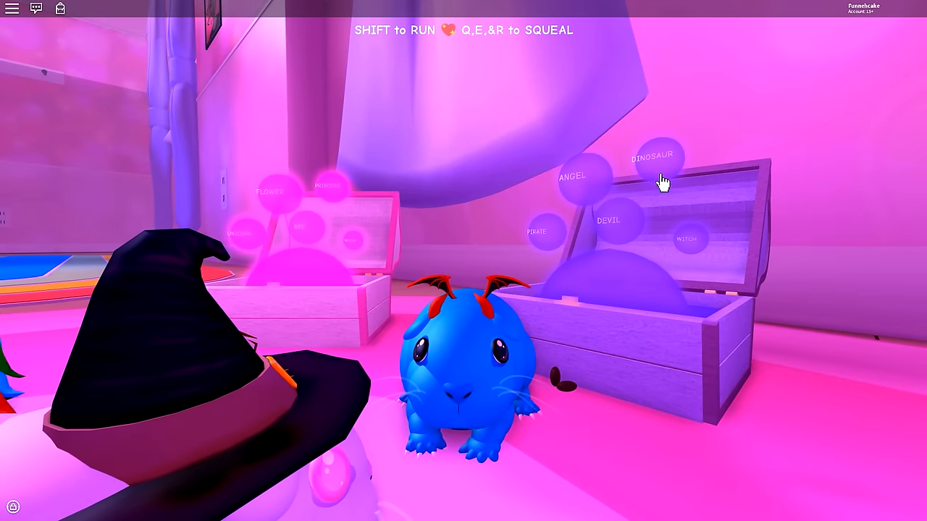
pyautogui.press('a')
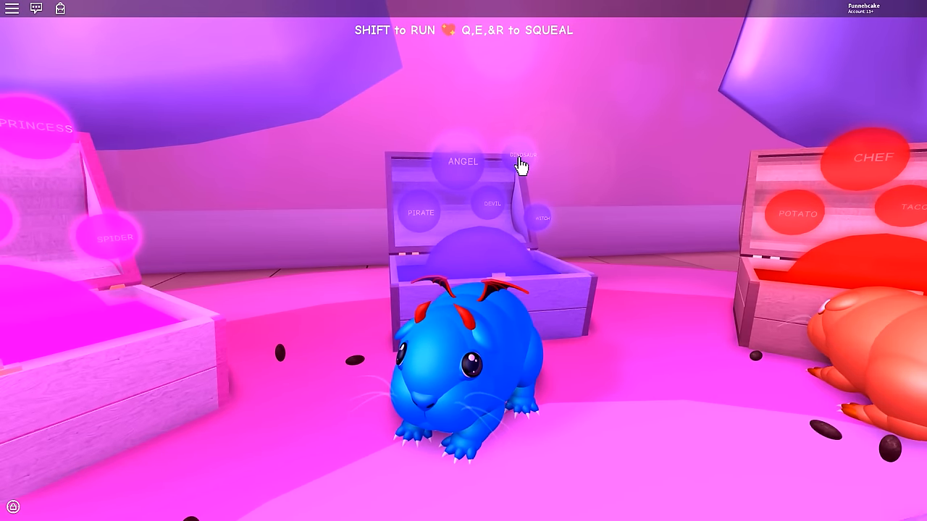
pyautogui.press('a')
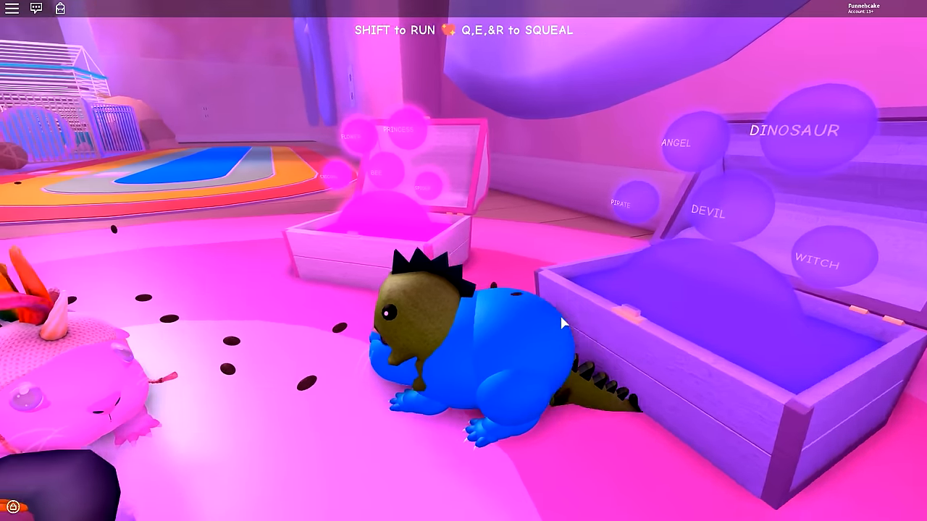
pyautogui.press('w')
pyautogui.press('d')
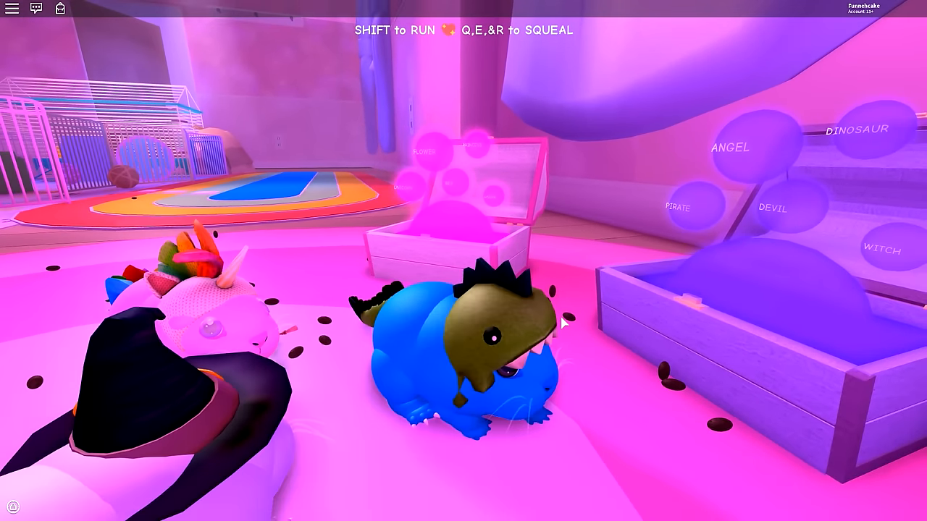
pyautogui.press('a')
pyautogui.press('d')
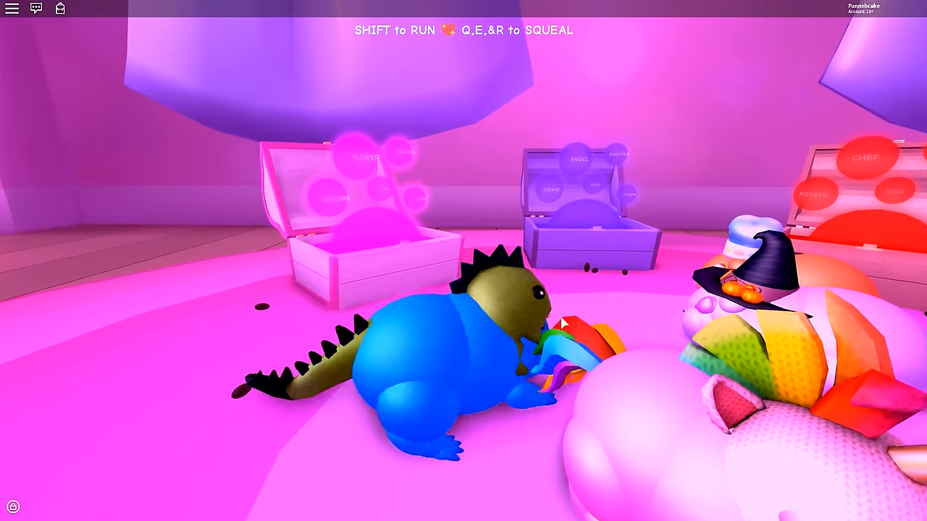
pyautogui.press('w')
pyautogui.press('d')
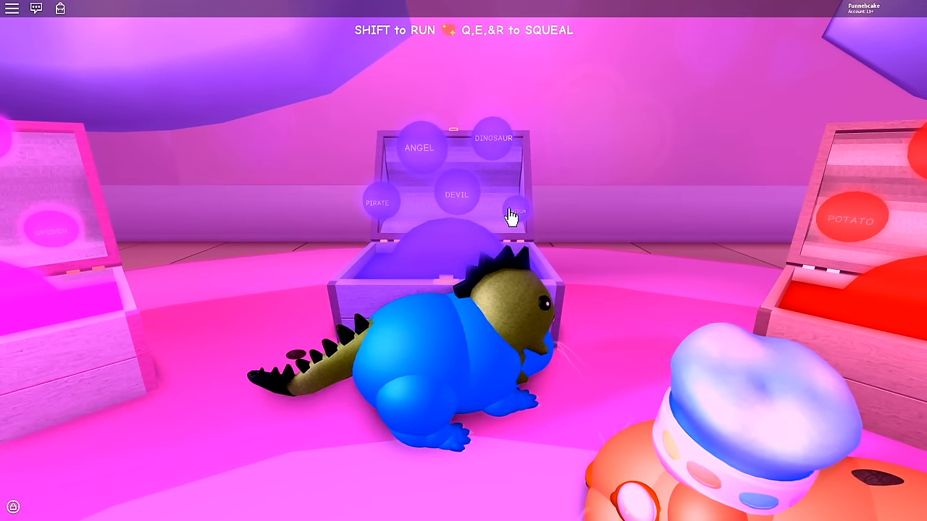
pyautogui.click(510, 214)
# - Walk past the other witch-hat pig to the red food chest and put on the potato costume
pyautogui.press('s')
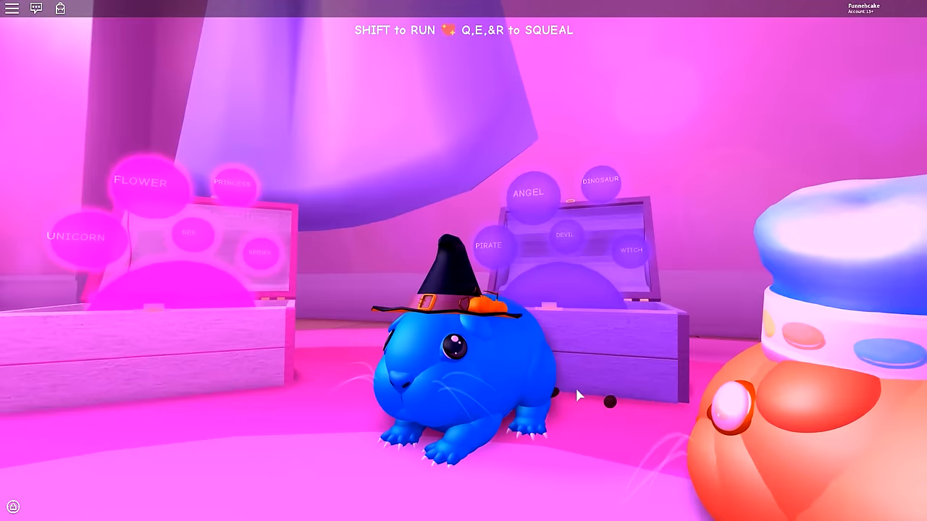
pyautogui.press('d')
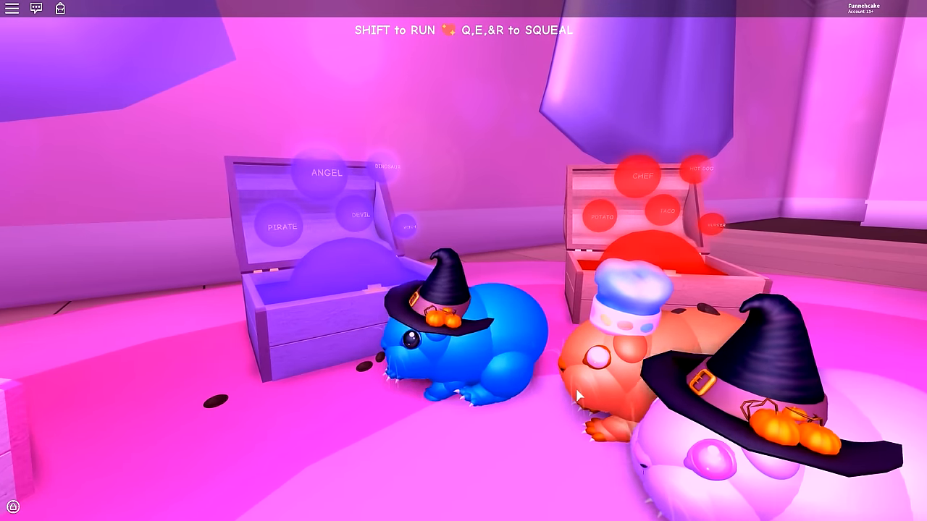
pyautogui.press('w')
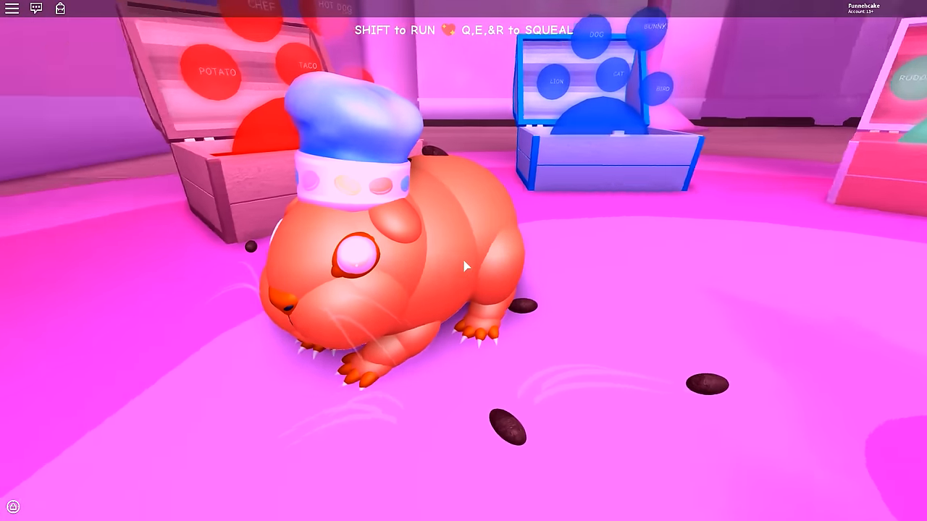
pyautogui.press('w')
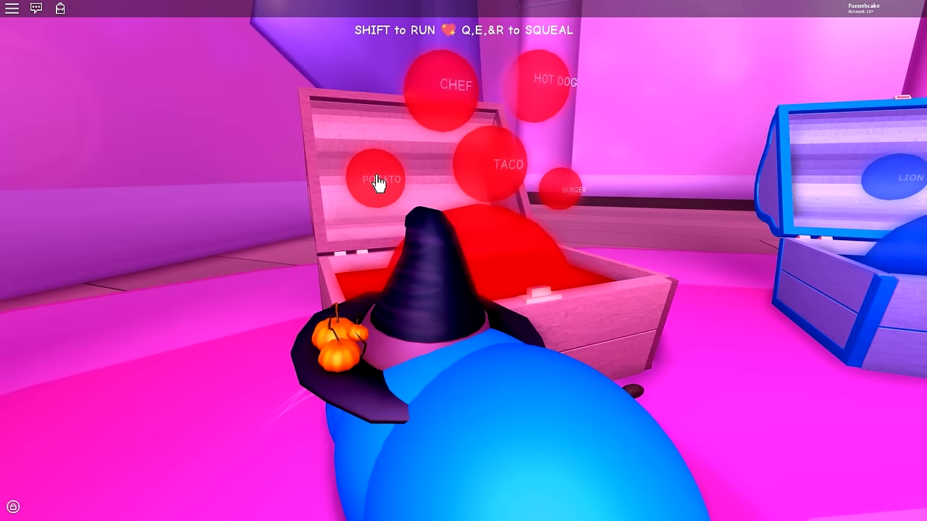
pyautogui.click(378, 183)
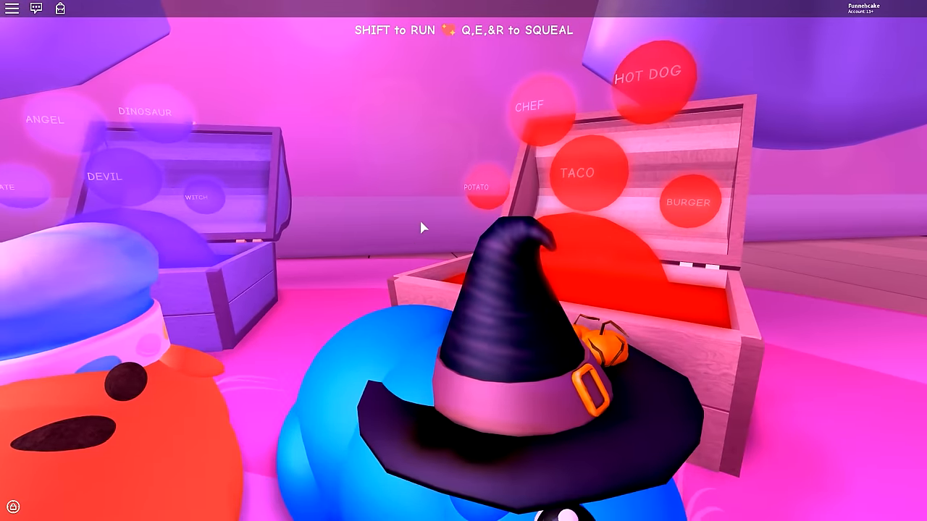
# - Turn and walk the potato guinea pig around to show the costume to the viewer
pyautogui.press('d')
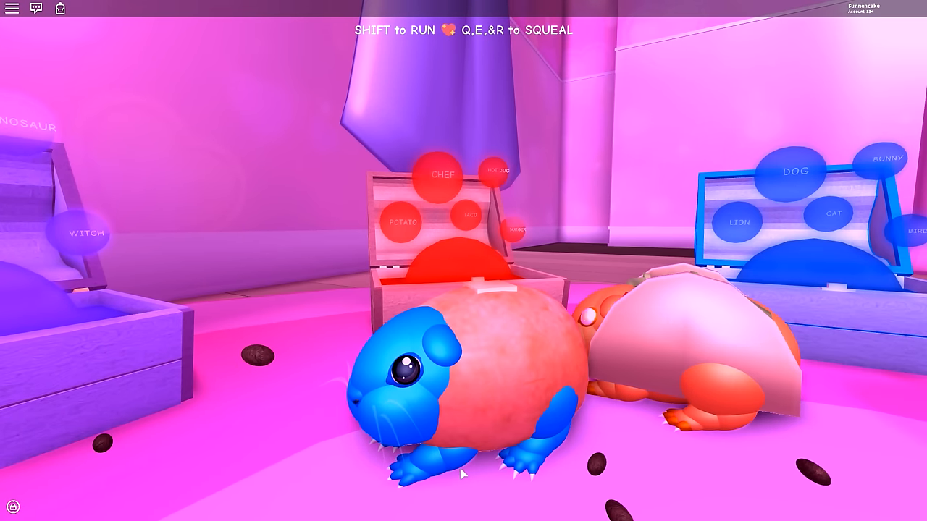
pyautogui.press('d')
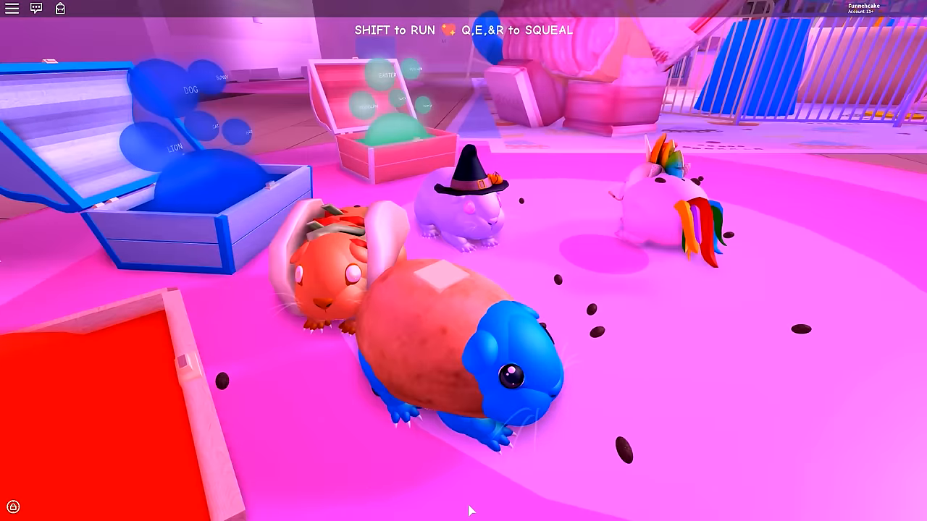
pyautogui.press('d')
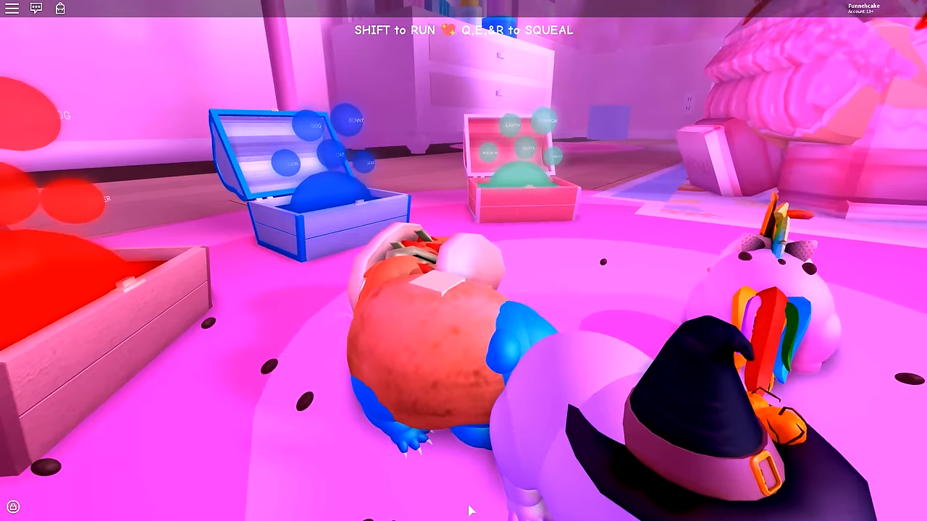
pyautogui.press('d')
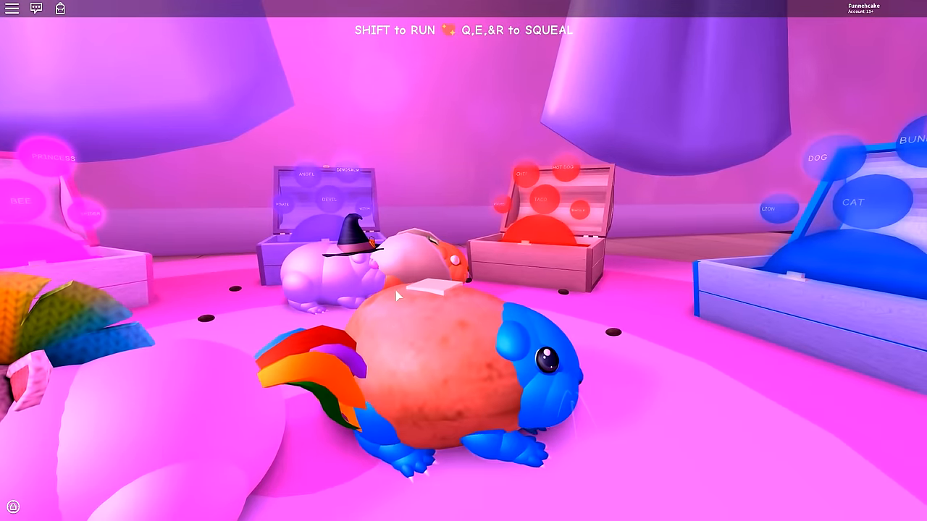
pyautogui.press('w')
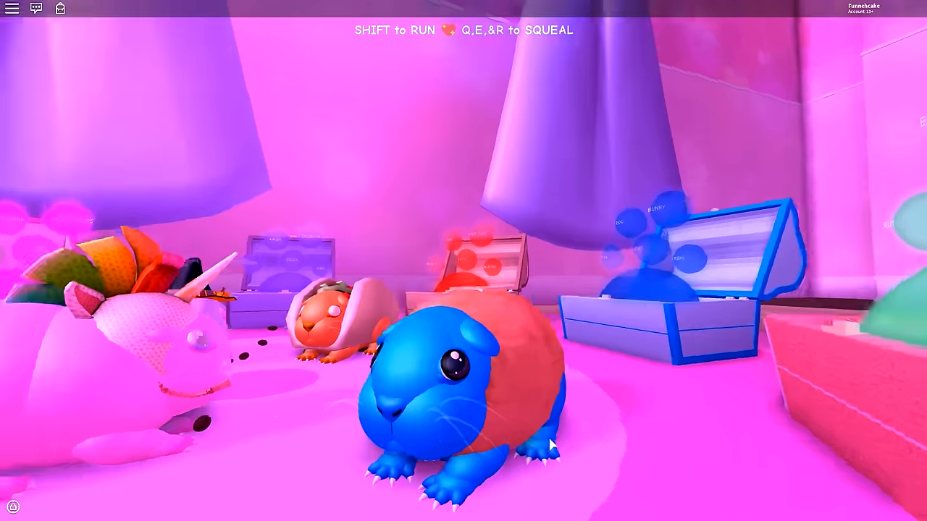
pyautogui.press('w')
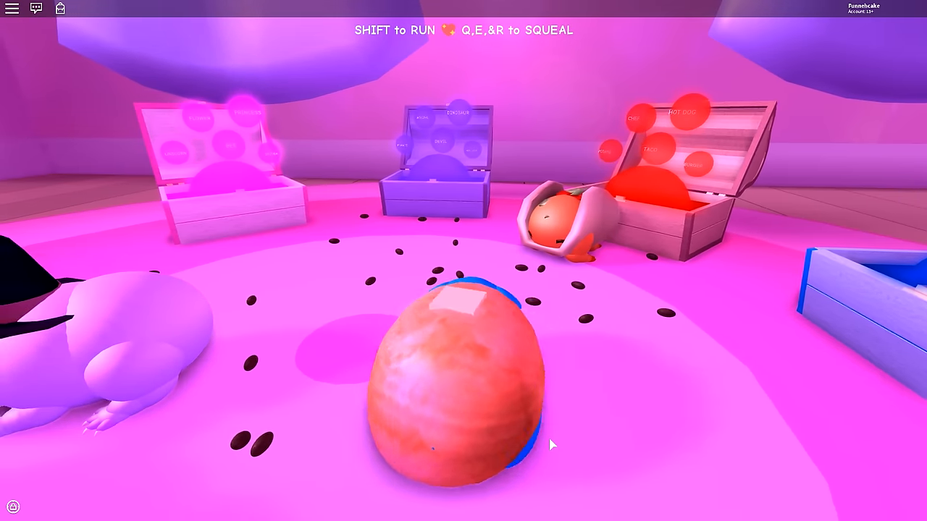
pyautogui.press('s')
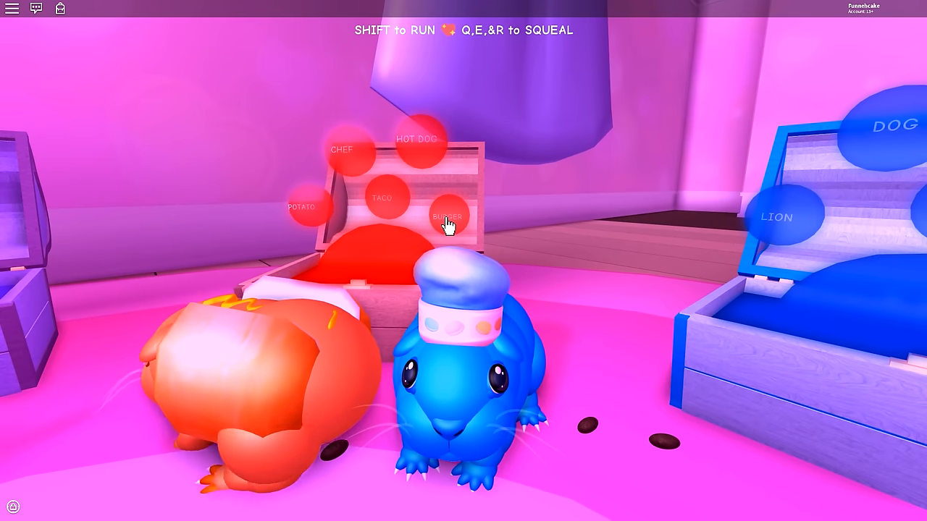
# - Walk the burger guinea pig to the blue animal chest and swap the lion costume for dog ears
pyautogui.press('d')
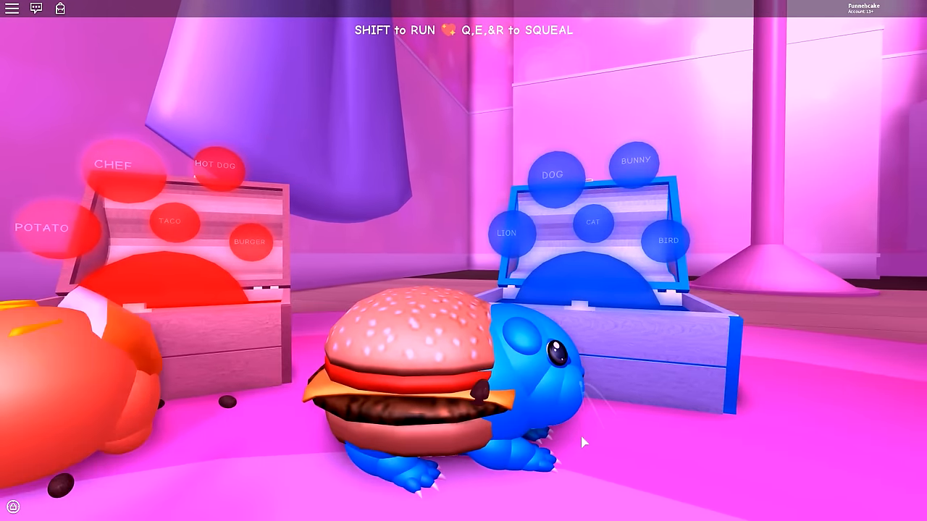
pyautogui.press('w')
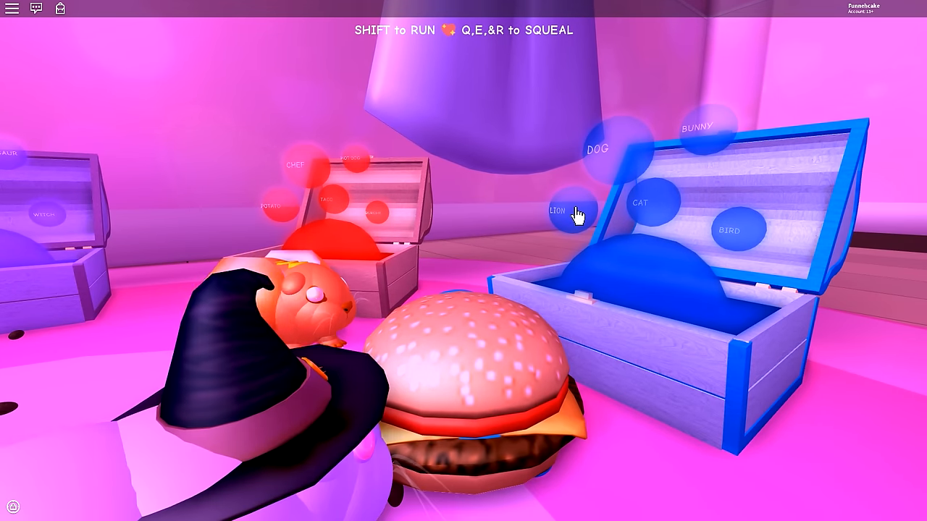
pyautogui.press('s')
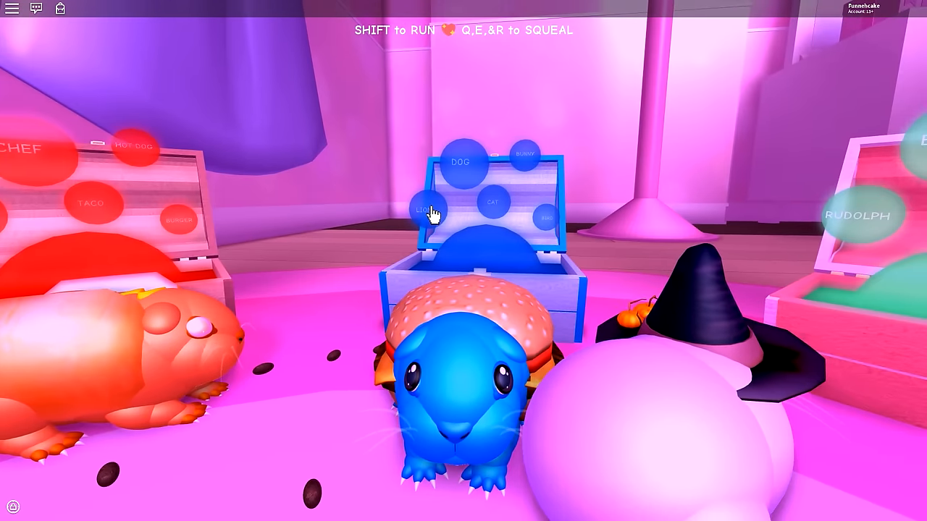
pyautogui.press('a')
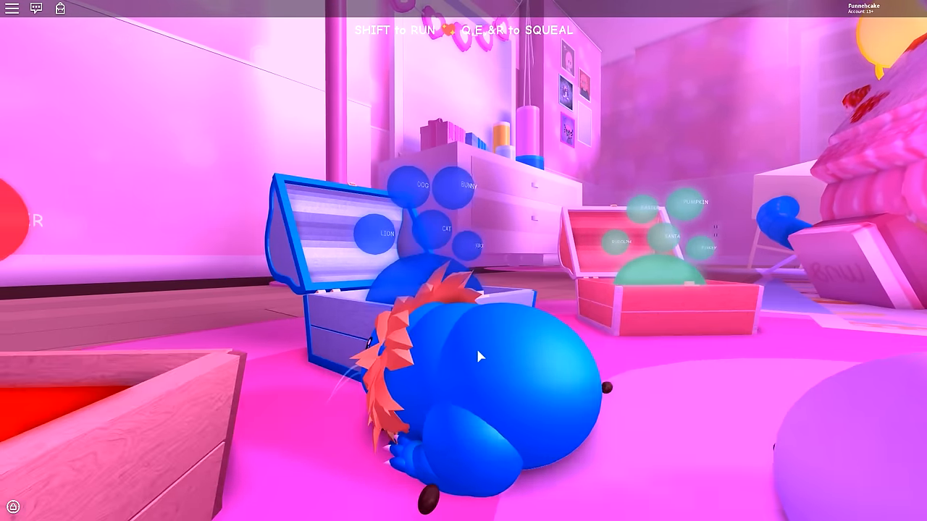
pyautogui.press('s')
pyautogui.press('d')
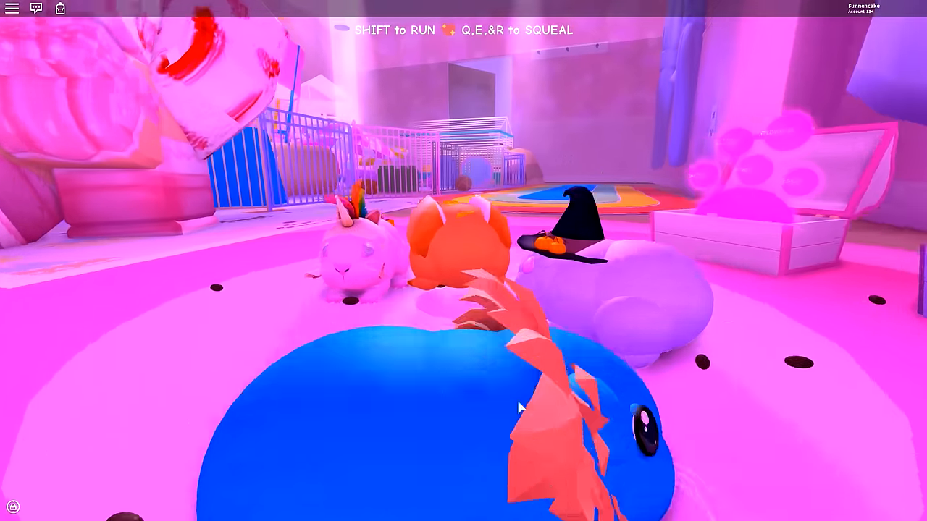
pyautogui.press('a')
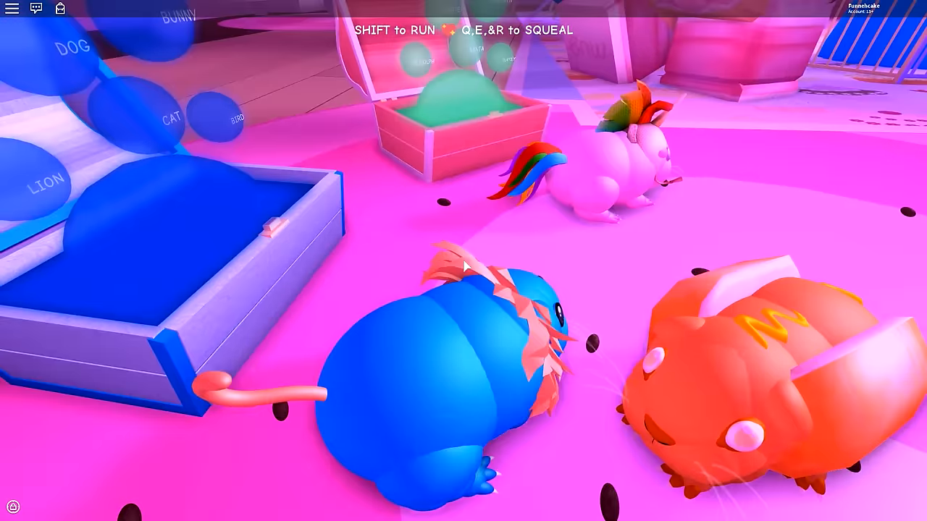
pyautogui.scroll(-2, 466, 267)
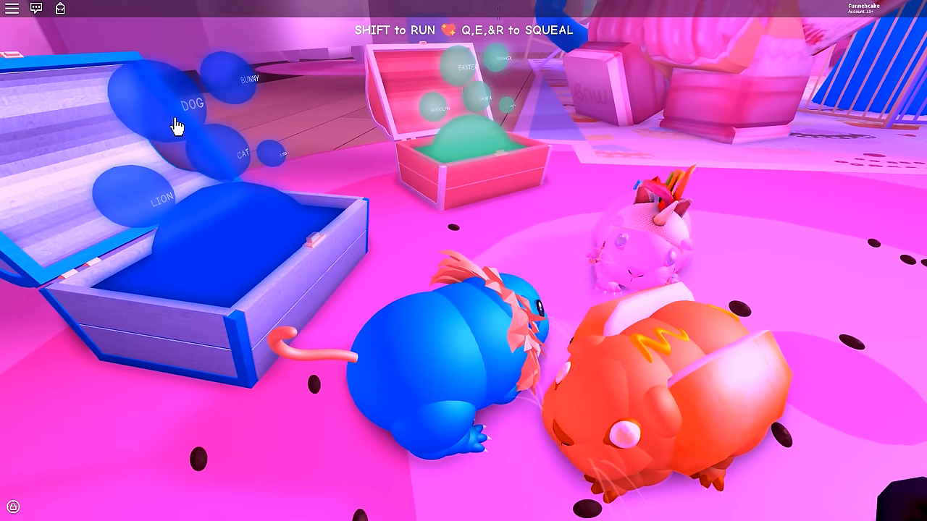
pyautogui.click(176, 127)
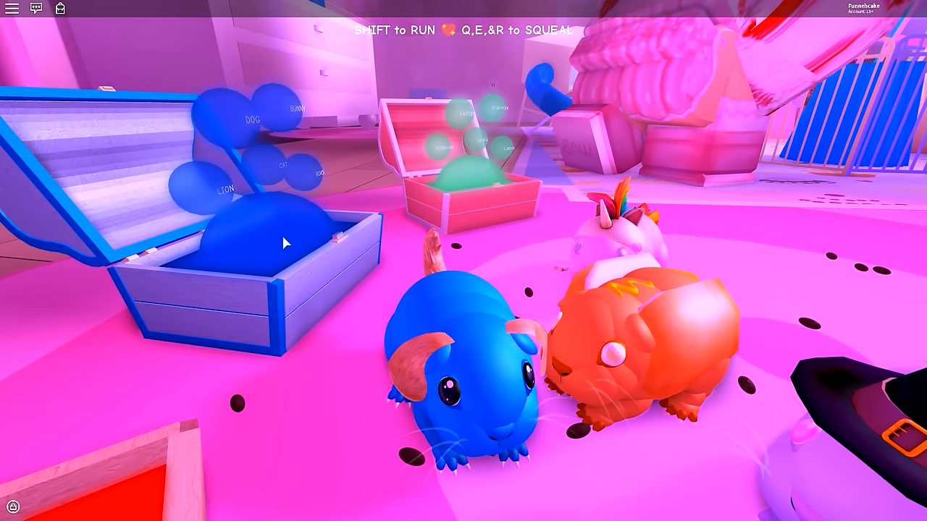
# - Step back to show the dog ears, then return to the blue chest and change to the bunny costume
pyautogui.press('w')
pyautogui.press('s')
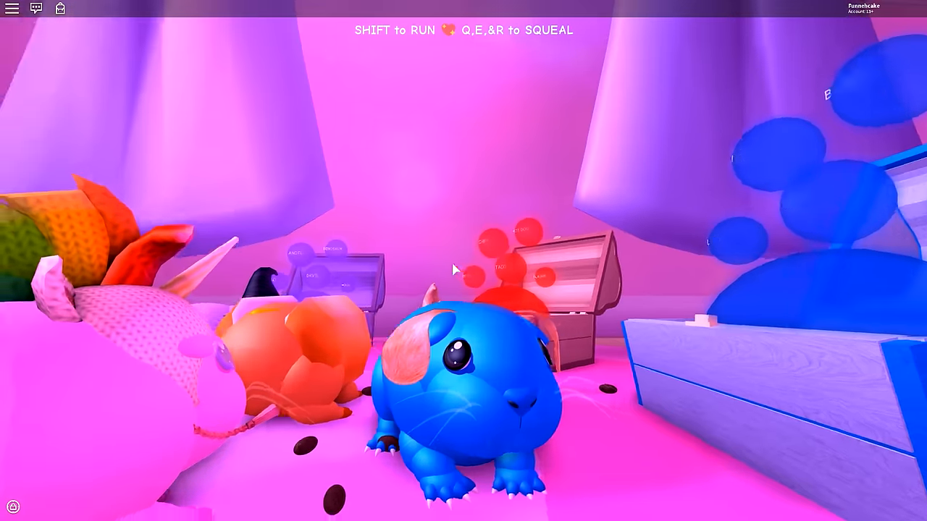
pyautogui.press('s')
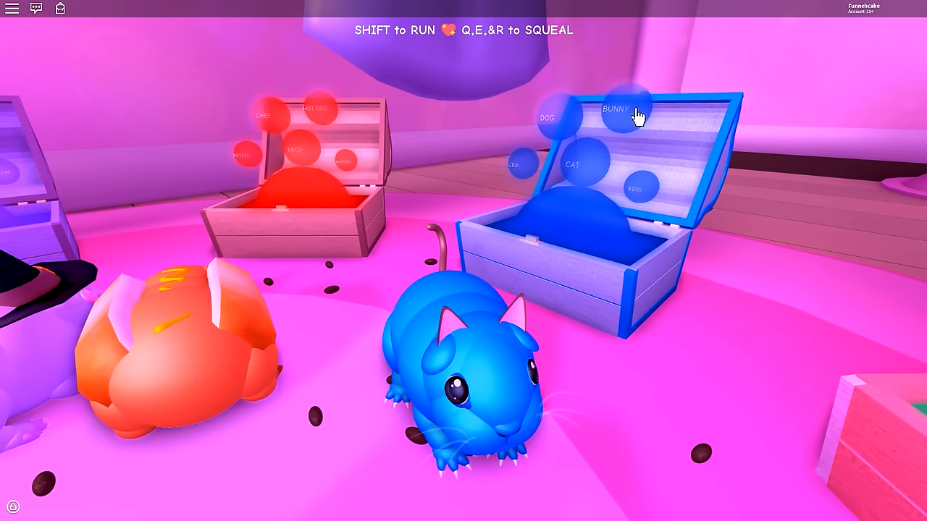
pyautogui.press('s')
pyautogui.press('s')
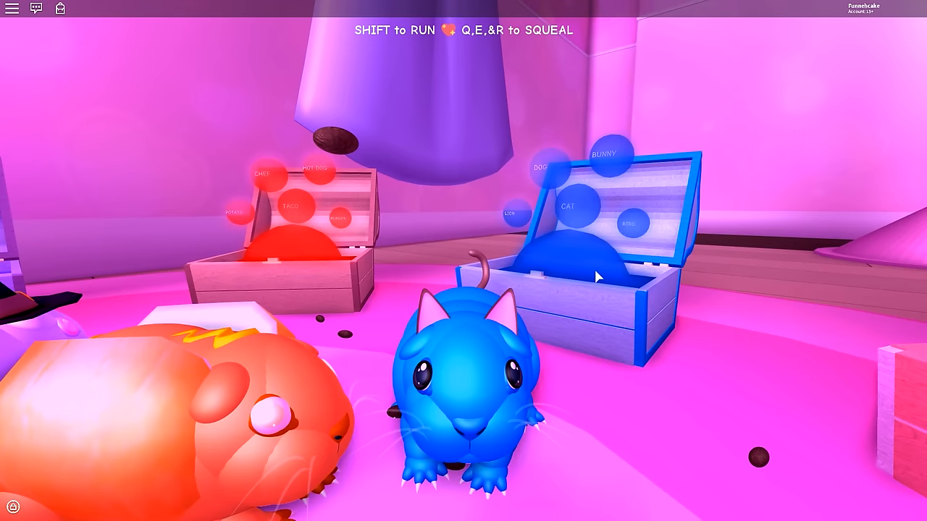
pyautogui.press('d')
pyautogui.press('w')
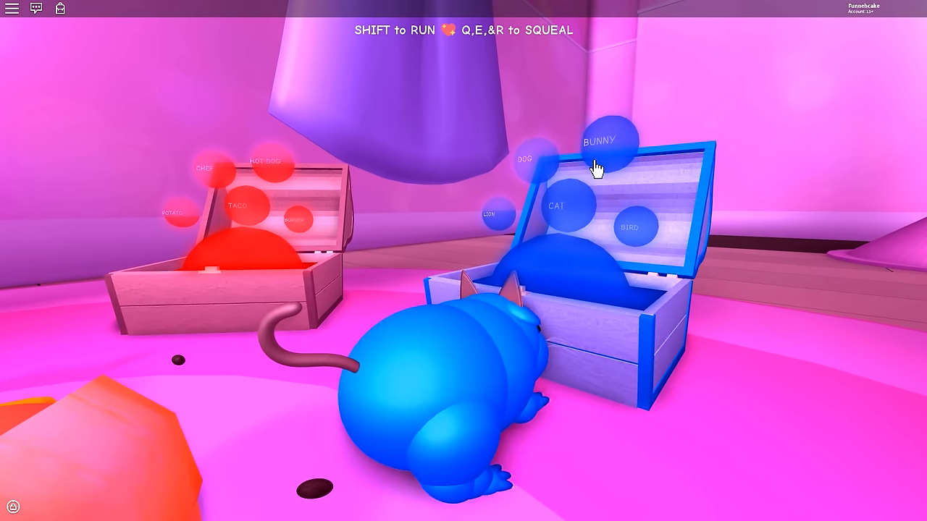
pyautogui.click(627, 153)
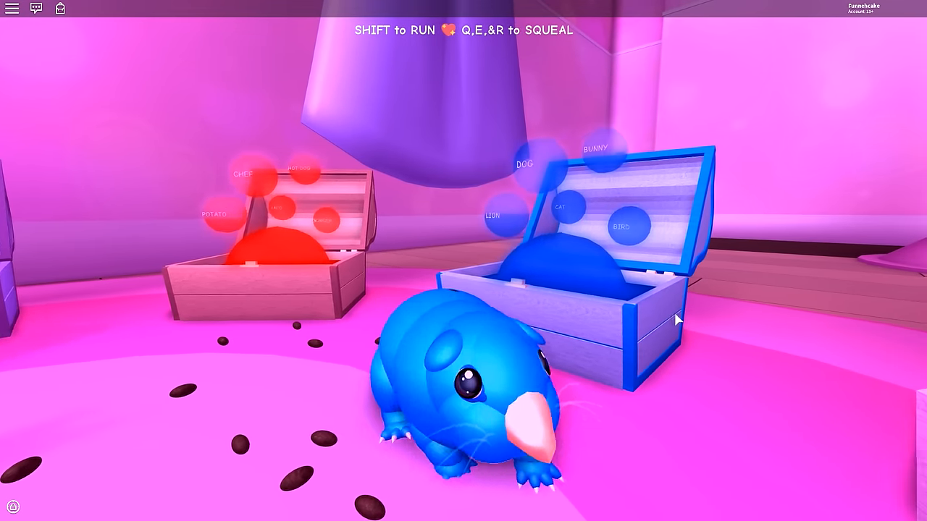
# - Walk past the pink unicorn guinea pig over to the green holiday chest
pyautogui.press('a')
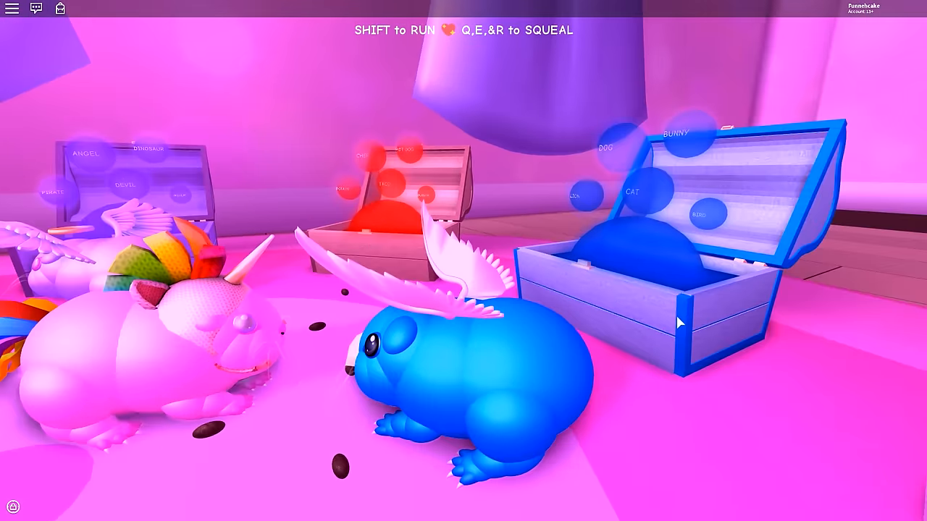
pyautogui.press('s')
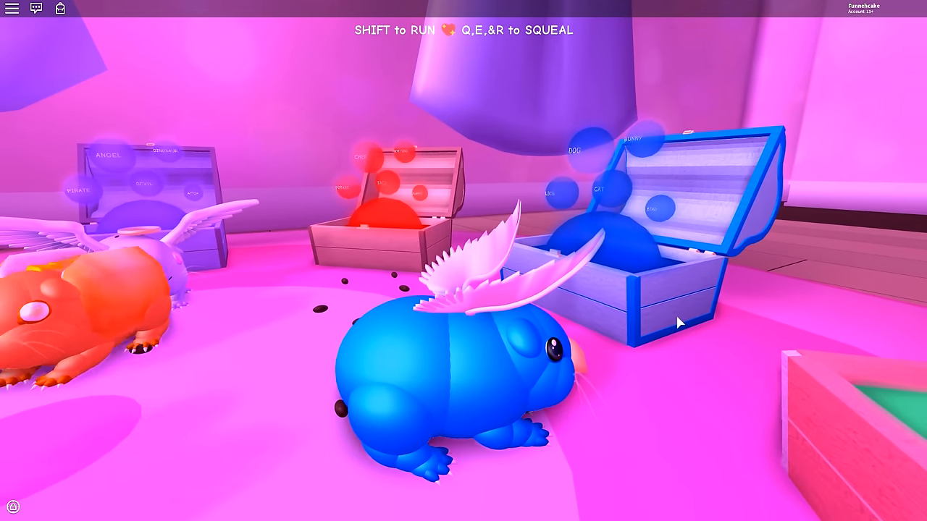
pyautogui.press('d')
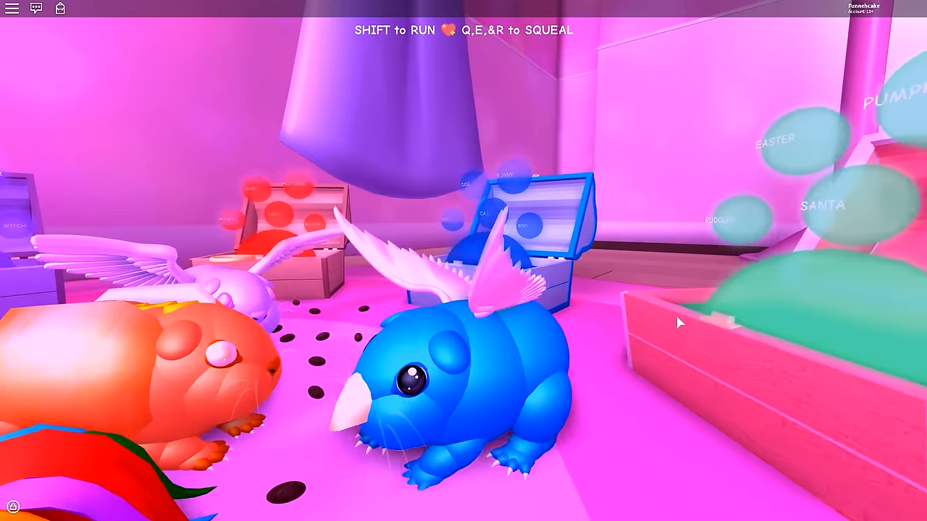
# - Dismiss the purchase notice at the holiday chest and try the Rudolph, turkey and Santa looks
pyautogui.press('a')
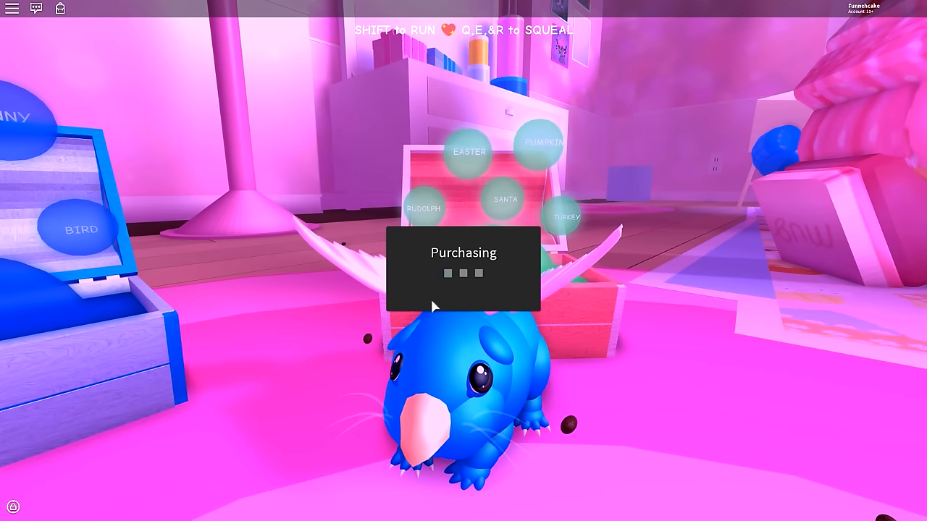
pyautogui.press('d')
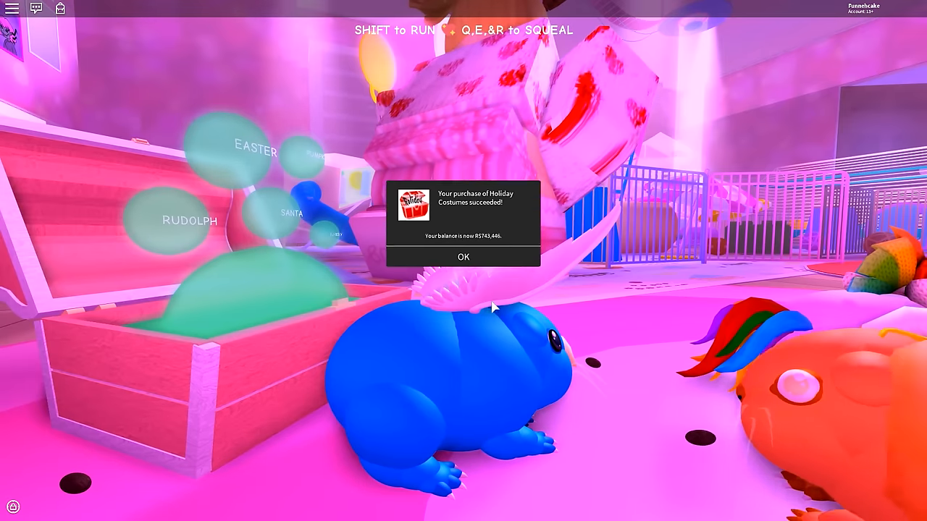
pyautogui.press('Return')
pyautogui.press('a')
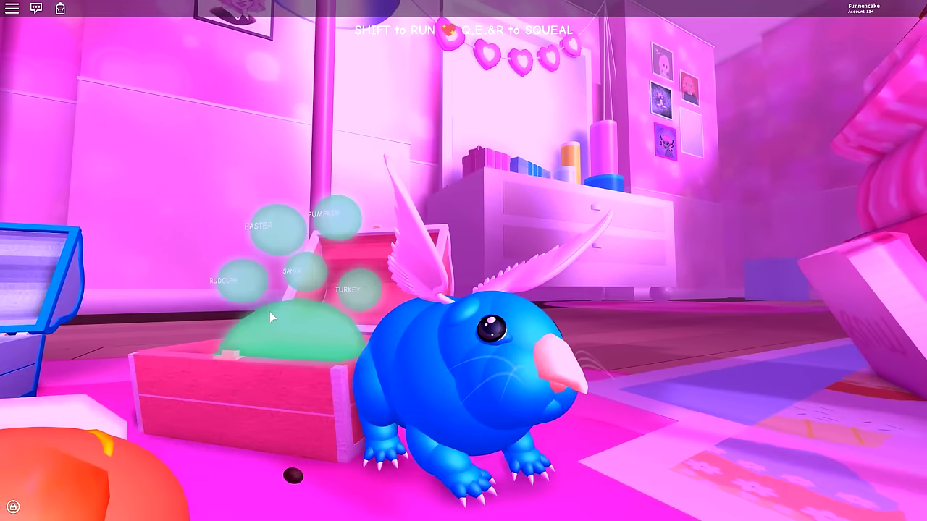
pyautogui.click(269, 311)
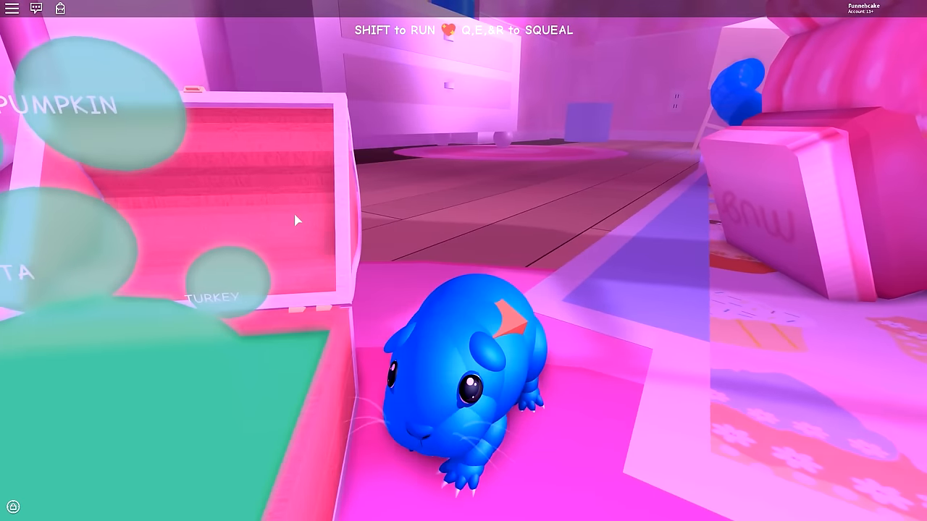
pyautogui.click(297, 230)
pyautogui.click(172, 224)
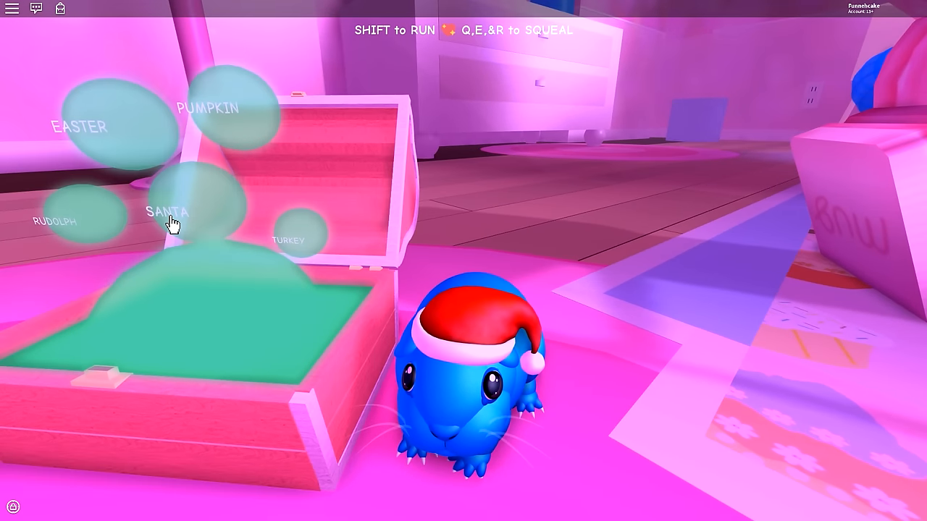
# - Walk the costumed guinea pig toward the other pets and turn it to face the camera
pyautogui.press('a')
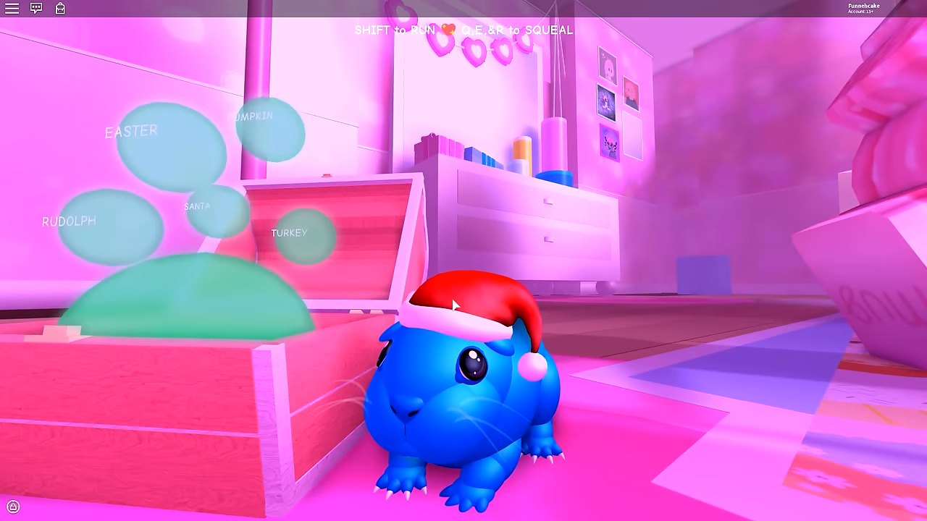
pyautogui.press('a')
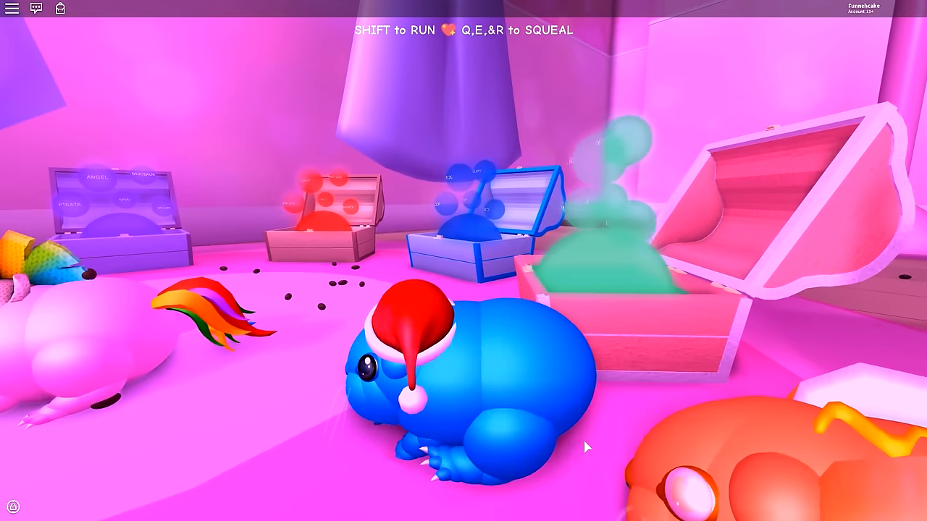
pyautogui.press('s')
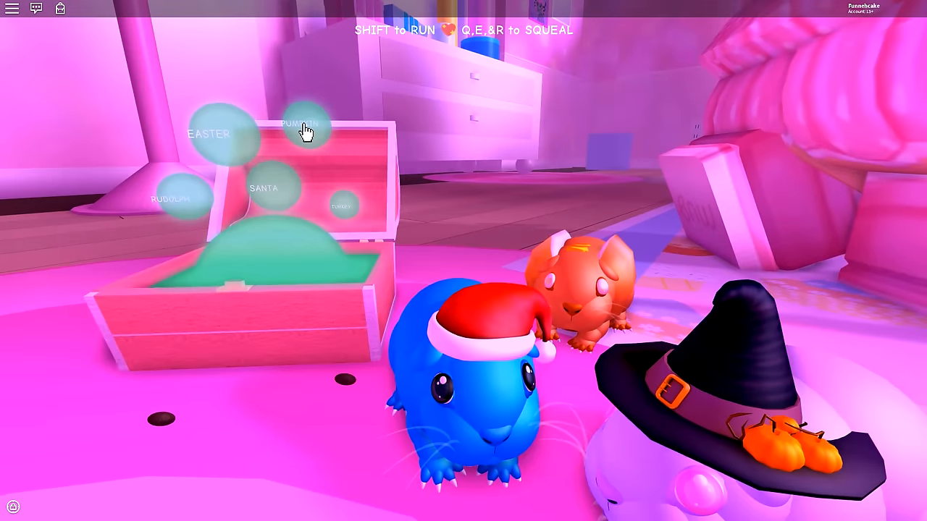
pyautogui.press('a')
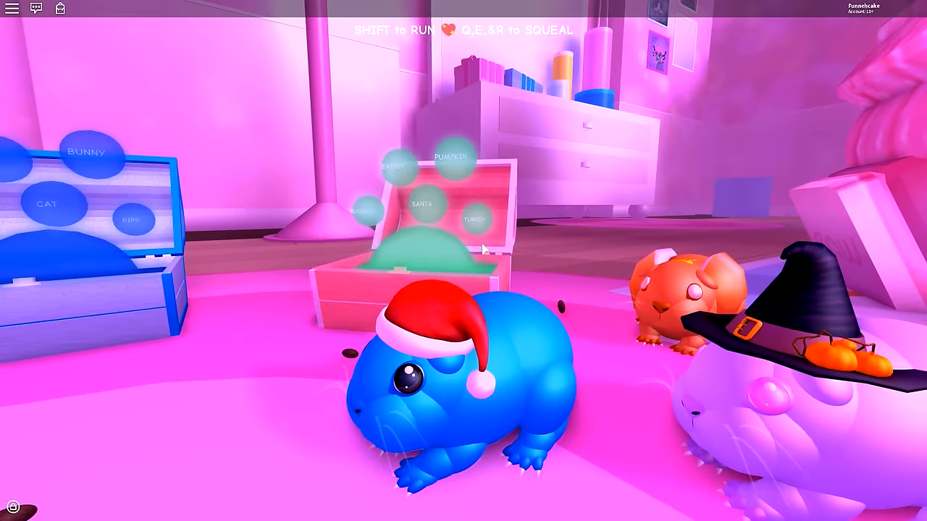
pyautogui.press('d')
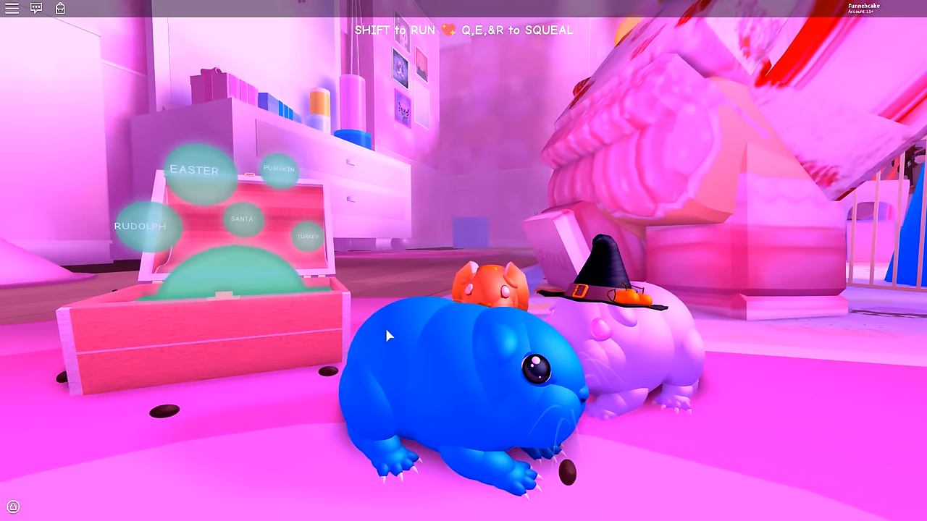
pyautogui.press('s')
pyautogui.press('w')
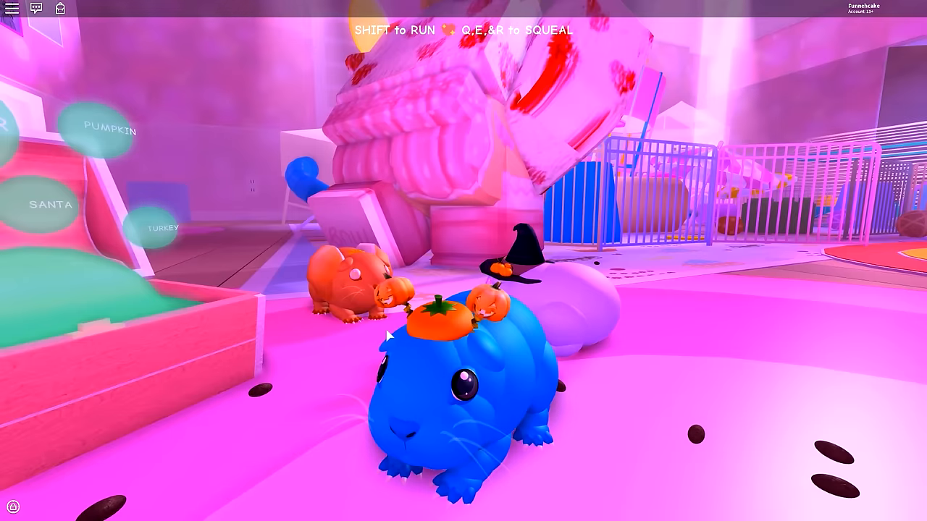
pyautogui.press('a')
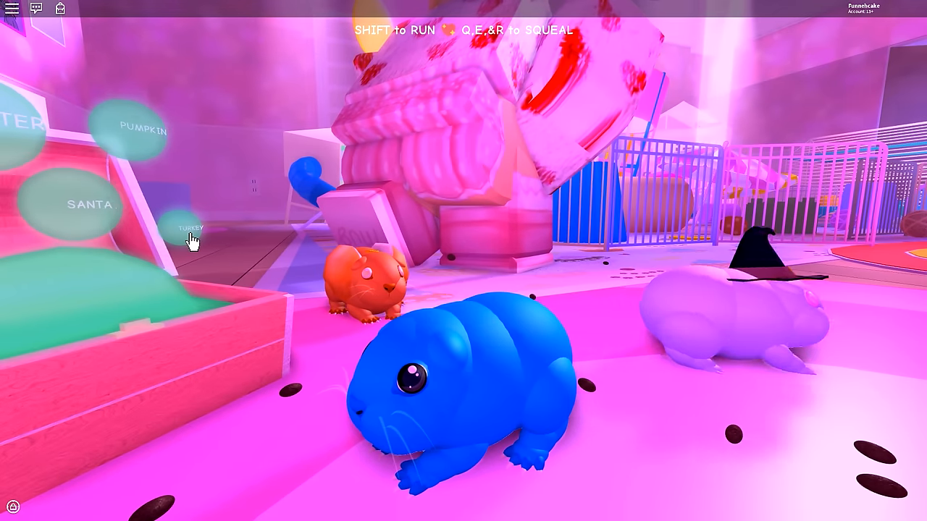
# - Turn the turkey-costumed pig to the viewer, then walk it beside the orange pig onto the rainbow track
pyautogui.press('d')
pyautogui.press('s')
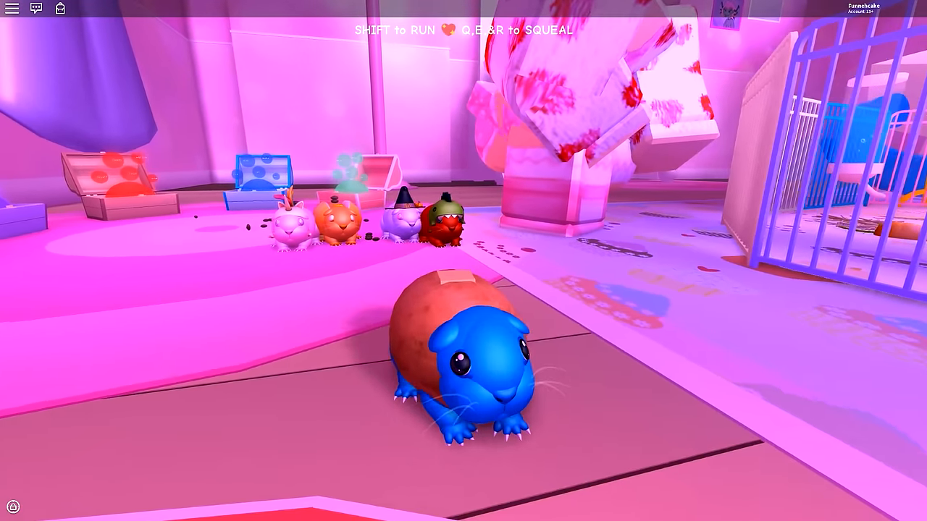
pyautogui.press('a')
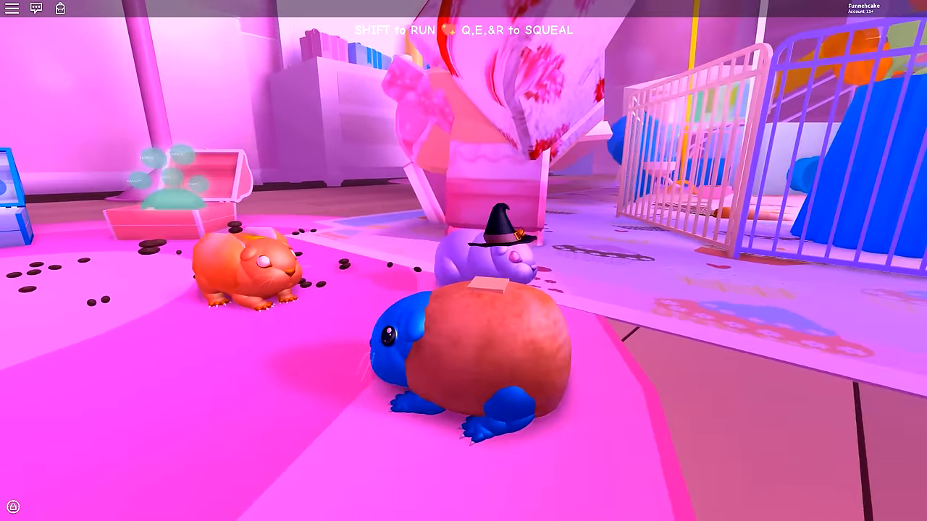
pyautogui.press('s')
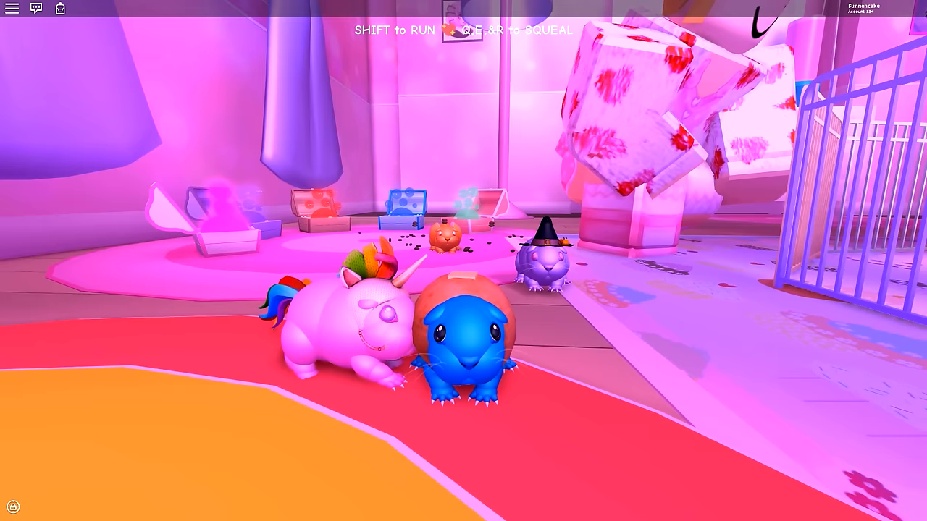
pyautogui.press('Left')
pyautogui.press('Right')
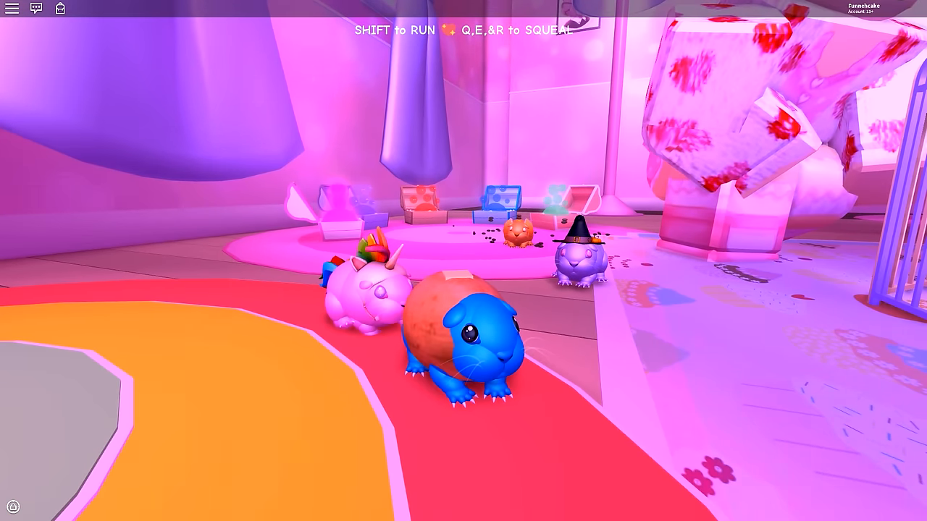
pyautogui.press('s')
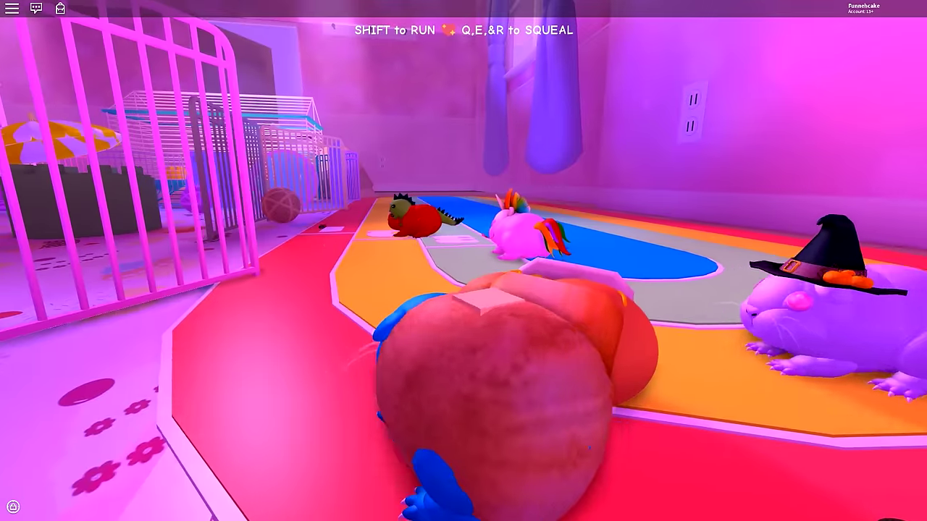
pyautogui.press('w')
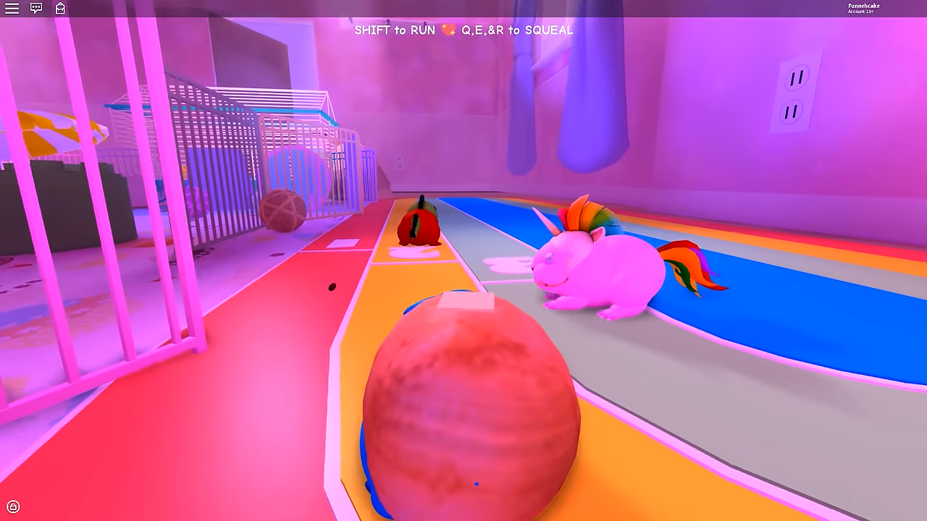
# - Circle back past the cages and walk the guinea pig onto the rainbow track
pyautogui.press('s')
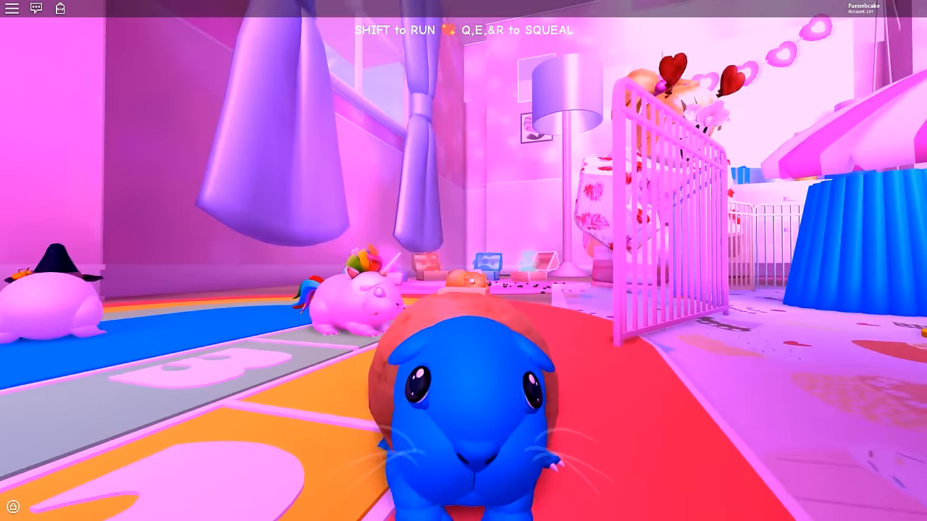
pyautogui.press('w')
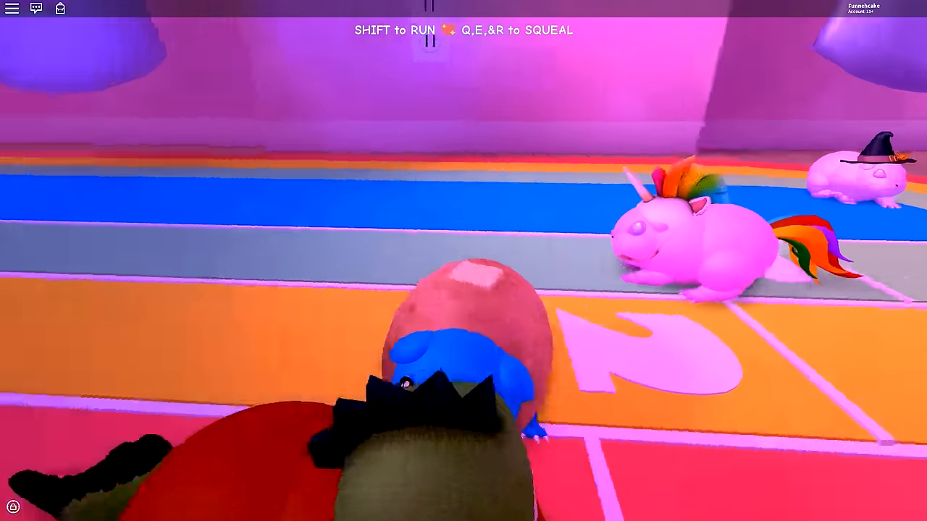
pyautogui.press('d')
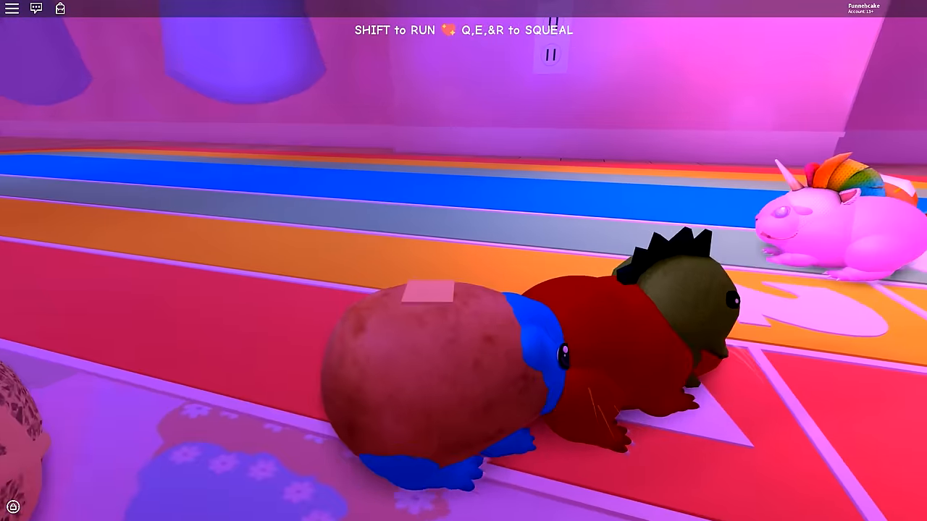
pyautogui.press('s')
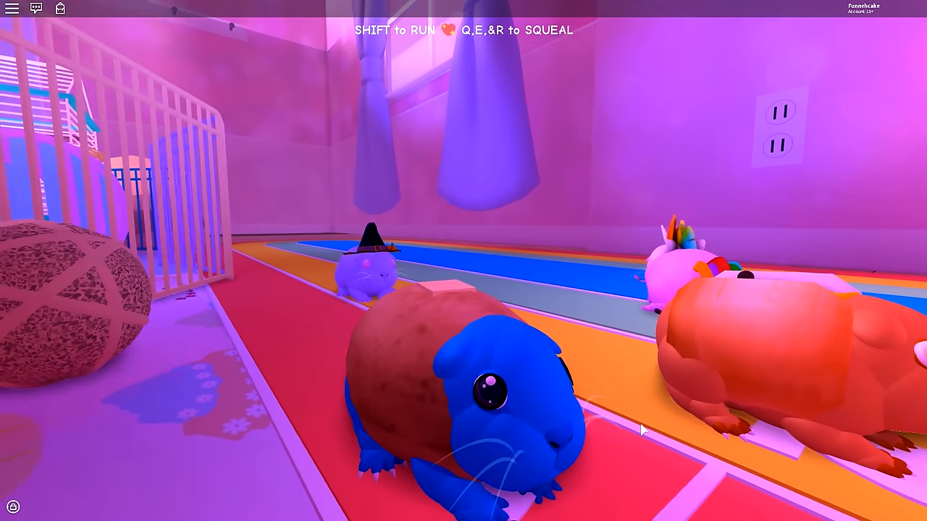
pyautogui.press('w')
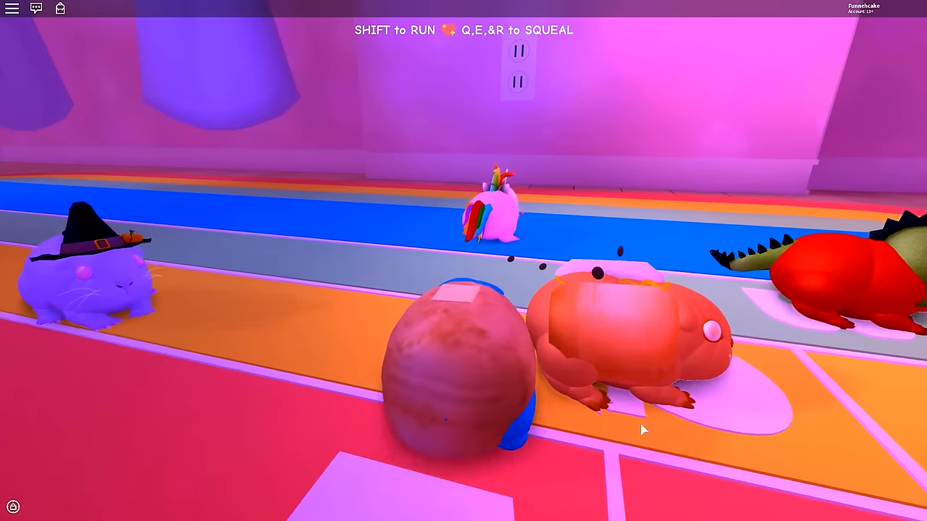
# - Join the group of pets on the track and turn left and right to pose
pyautogui.press('s')
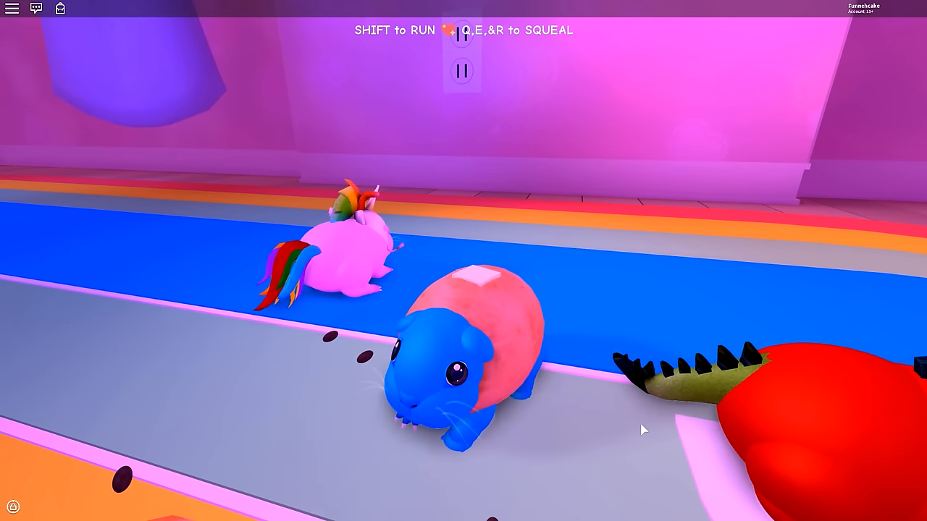
pyautogui.press('s')
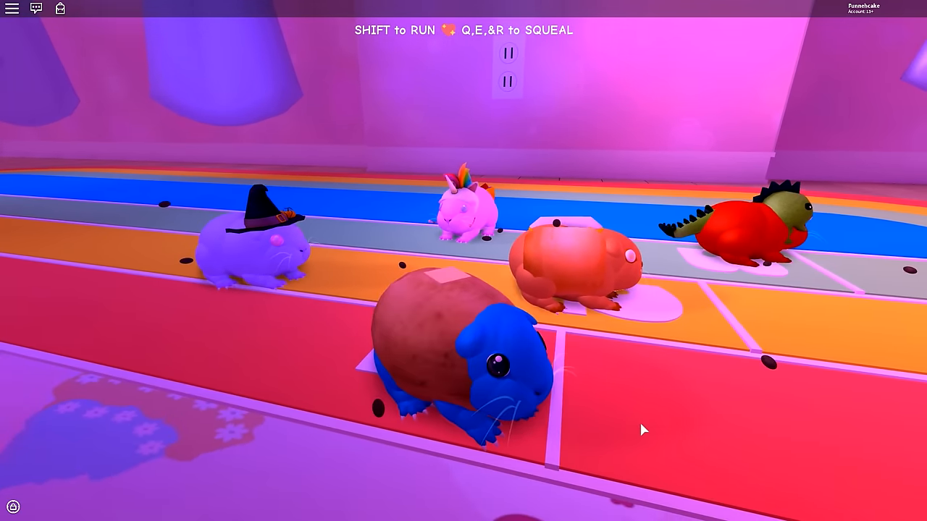
pyautogui.press('d')
pyautogui.press('a')
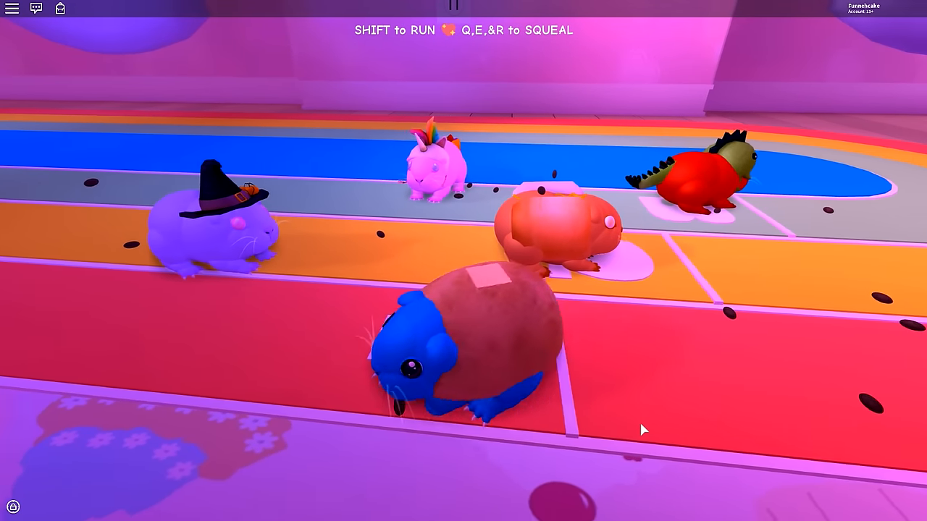
pyautogui.press('d')
pyautogui.press('d')
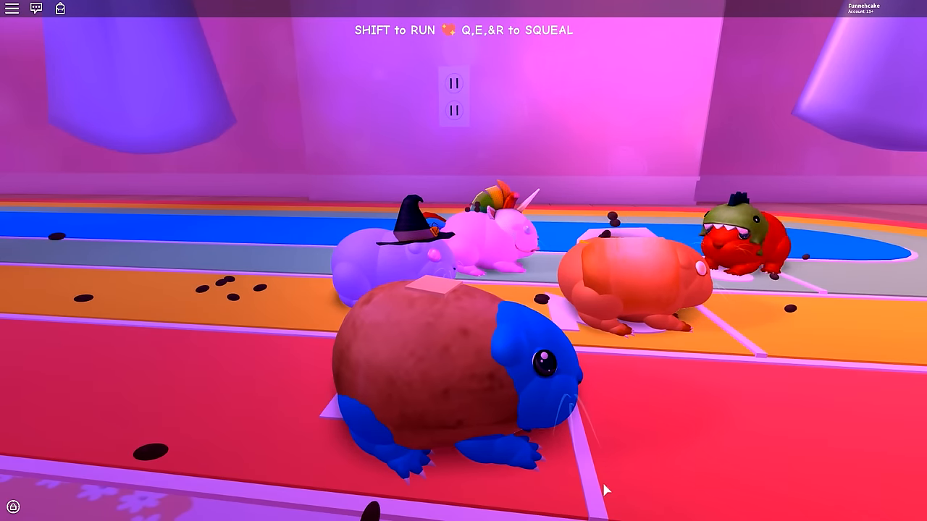
# - Run the guinea pig down the red lane of the track toward the cages
pyautogui.press('shift')
pyautogui.press('w')
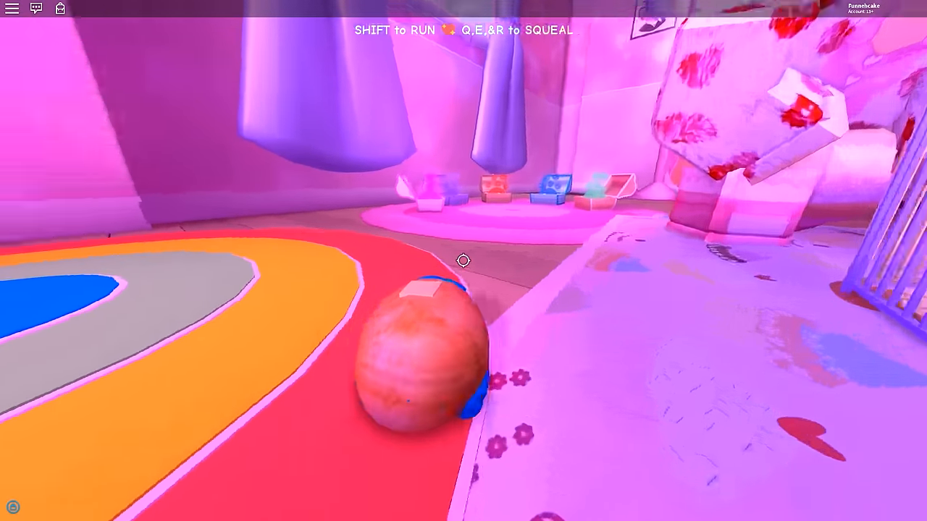
pyautogui.press('w')
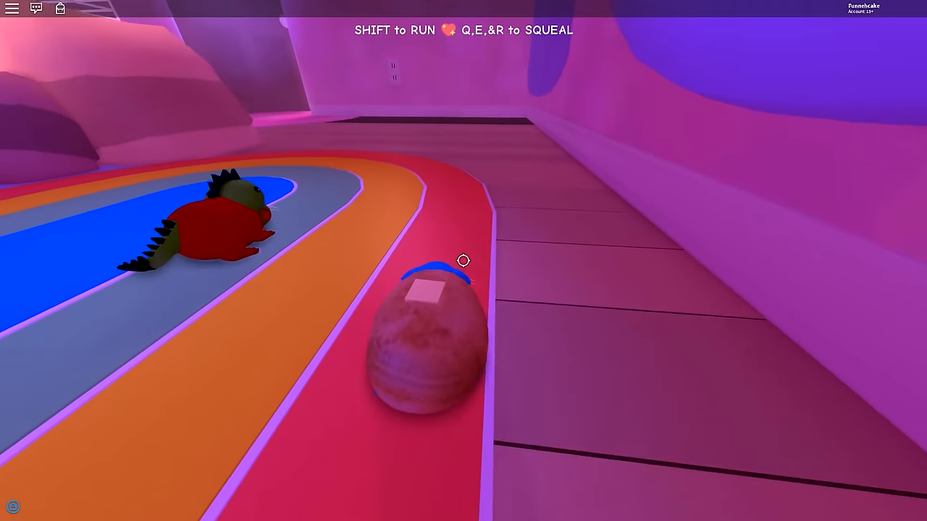
pyautogui.press('w')
pyautogui.press('w')
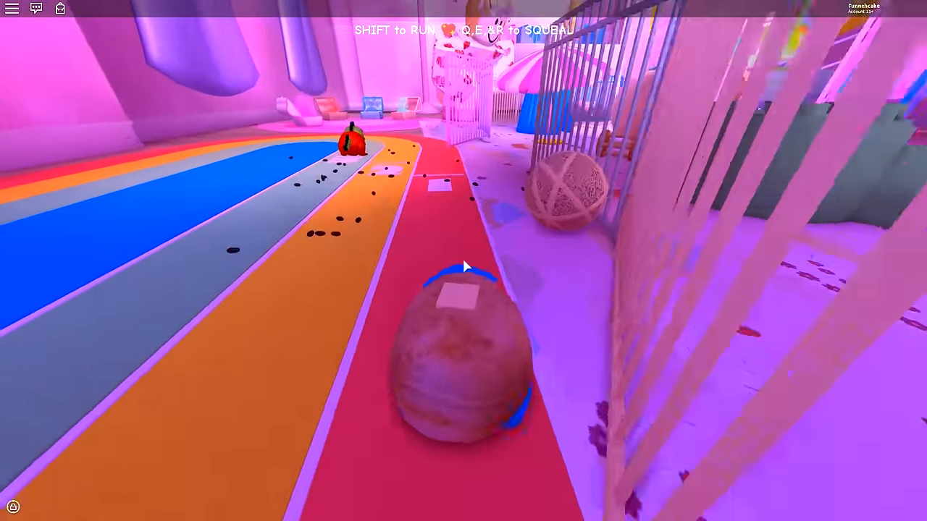
# - Spin around beside the cage, stepping onto the carpet and turning between the track and the outlet
pyautogui.press('s')
pyautogui.press('d')
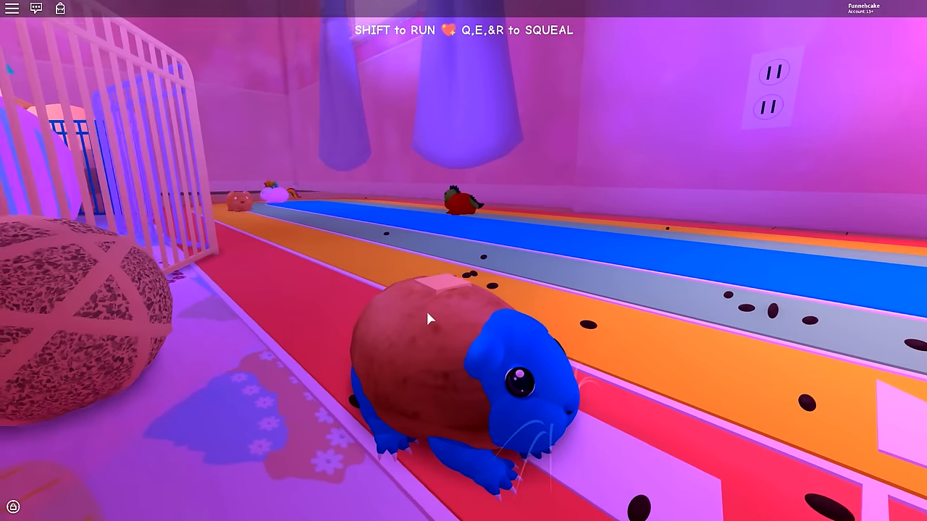
pyautogui.press('a')
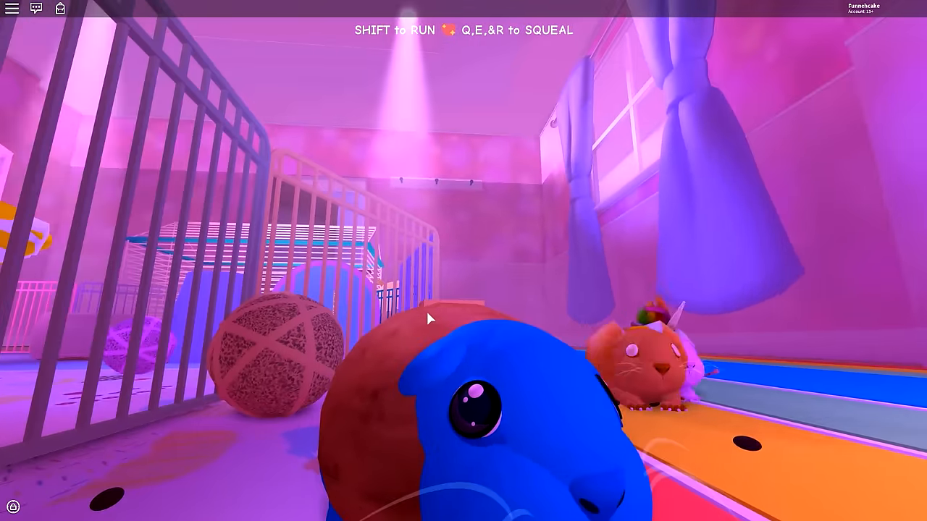
pyautogui.press('d')
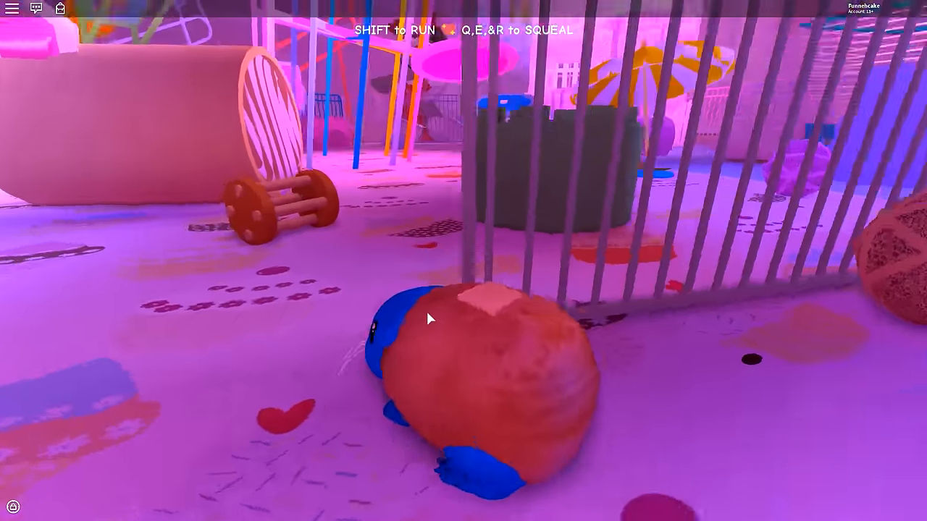
pyautogui.press('a')
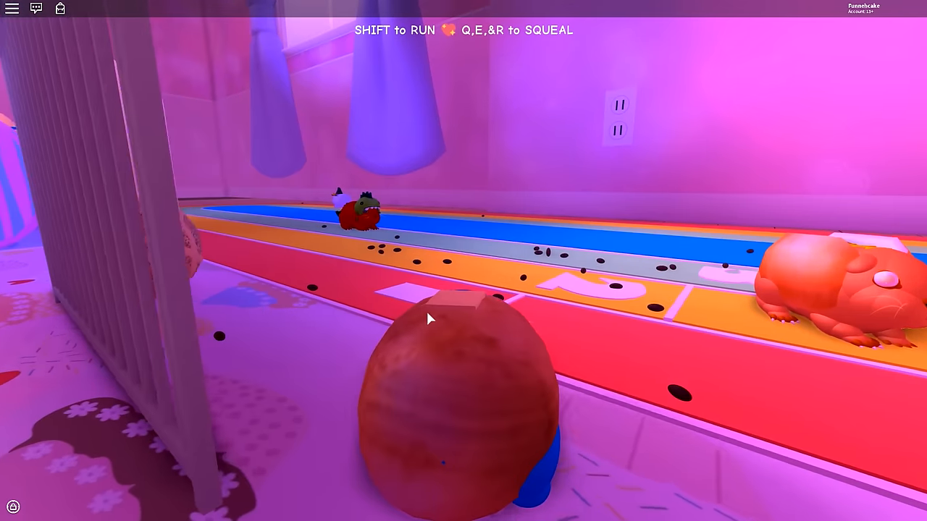
# - Walk past the dark block into the play area, through the archway and up the ramp
pyautogui.press('w')
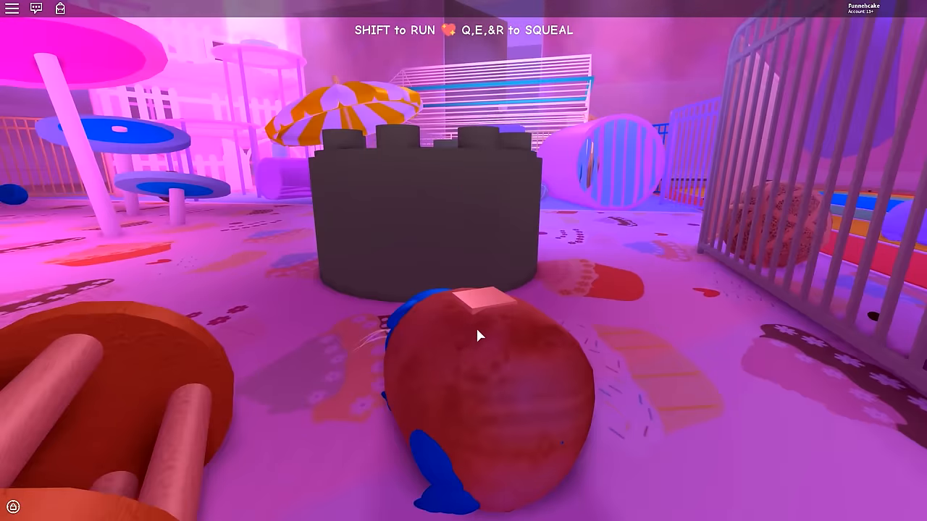
pyautogui.press('a')
pyautogui.press('s')
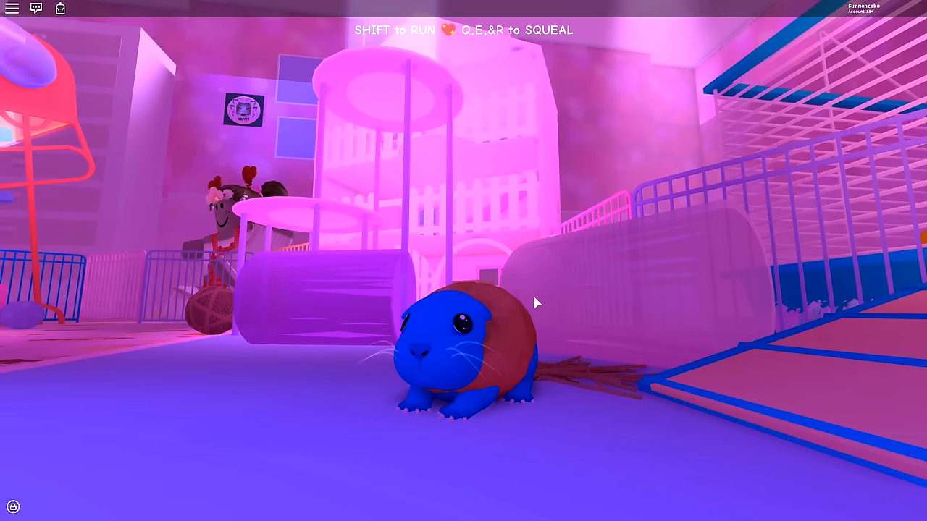
pyautogui.press('w')
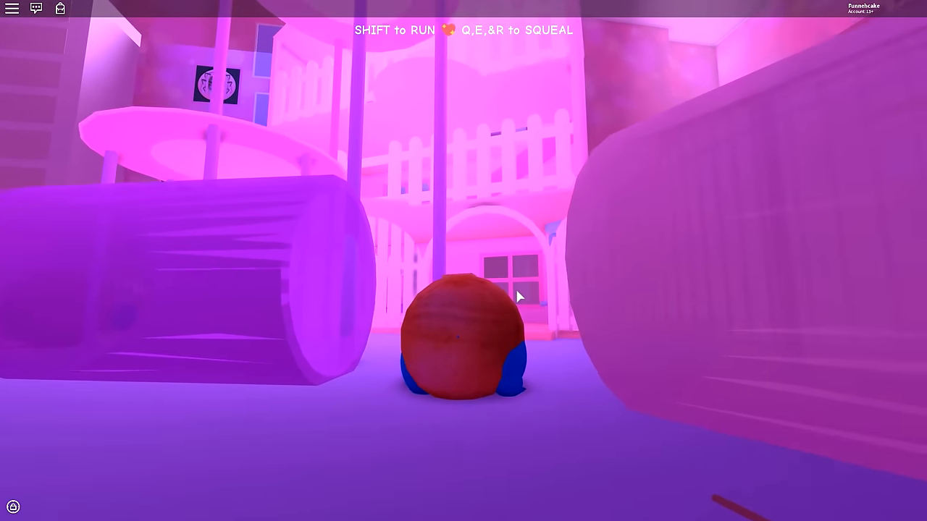
pyautogui.press('a')
pyautogui.press('d')
pyautogui.press('w')
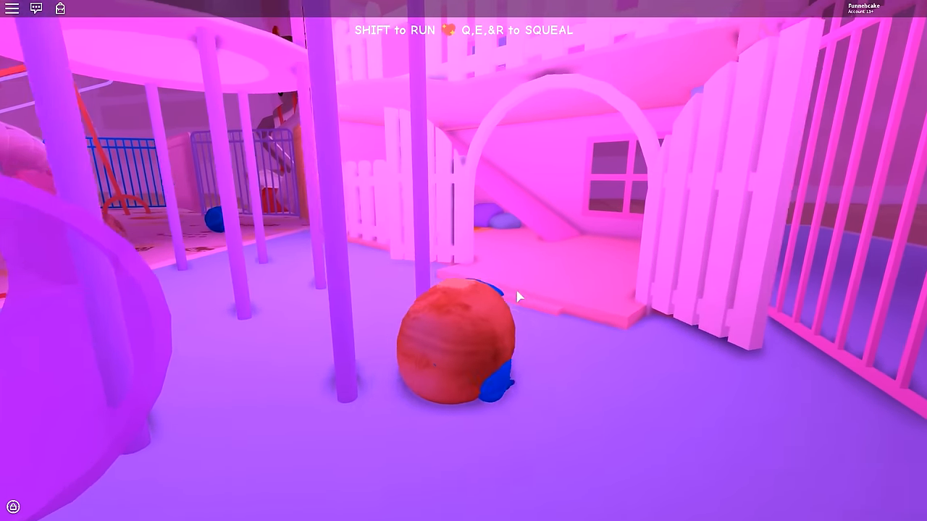
pyautogui.press('w')
pyautogui.press('d')
pyautogui.press('d')
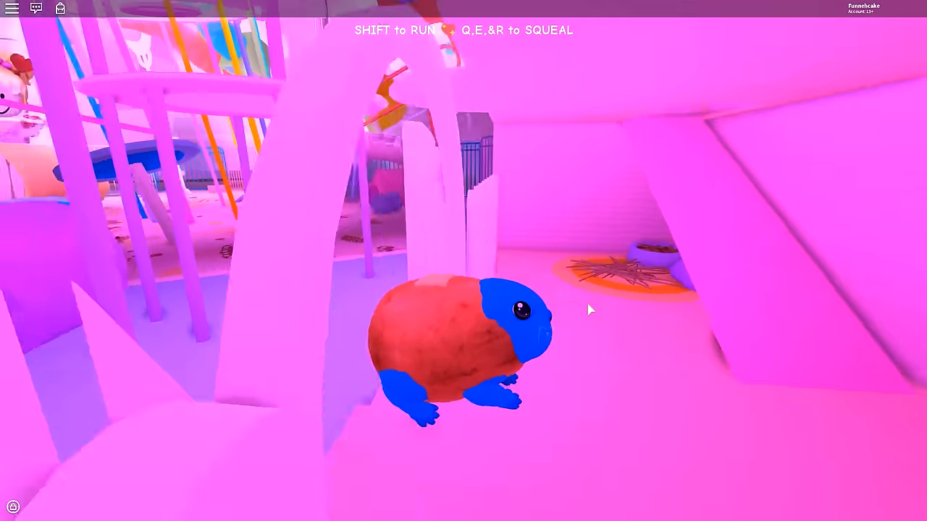
pyautogui.press('w')
pyautogui.press('w')
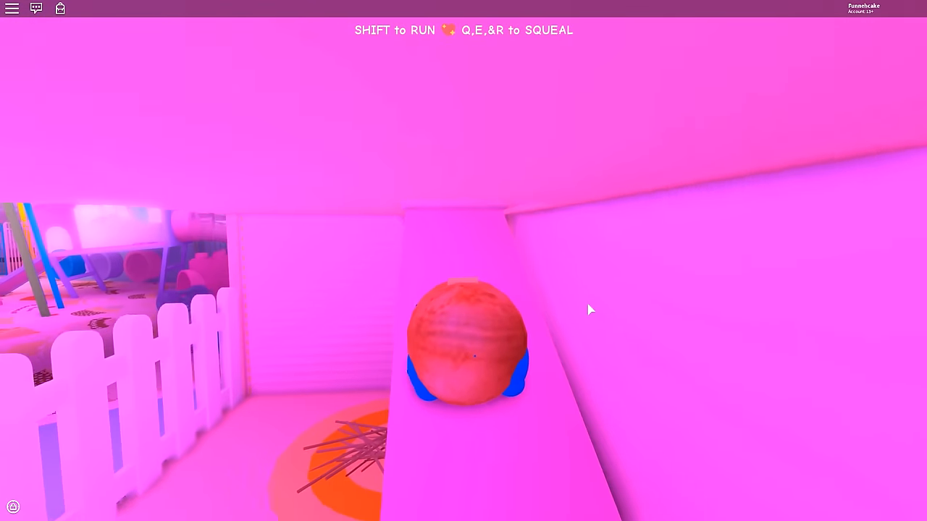
# - Walk left along the fence to the large carrot and face the witch-hat guinea pig there
pyautogui.press('s')
pyautogui.press('a')
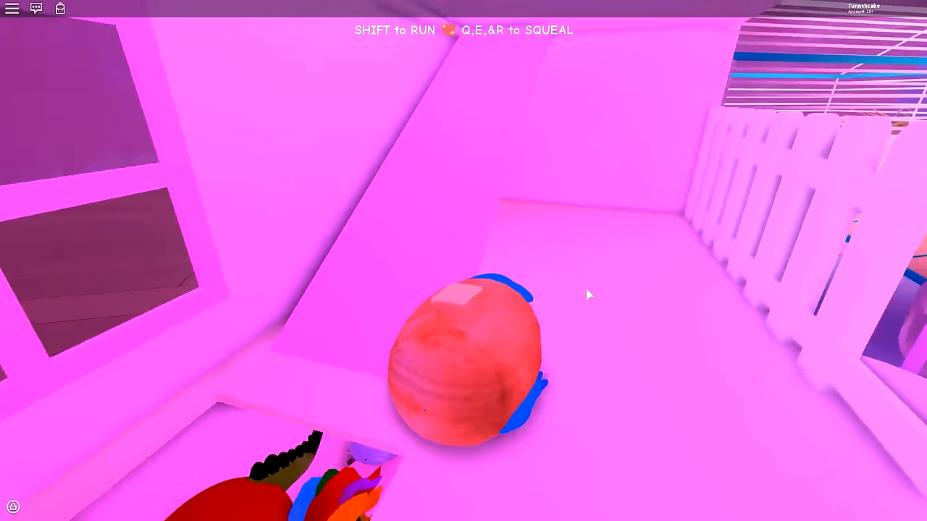
pyautogui.press('w')
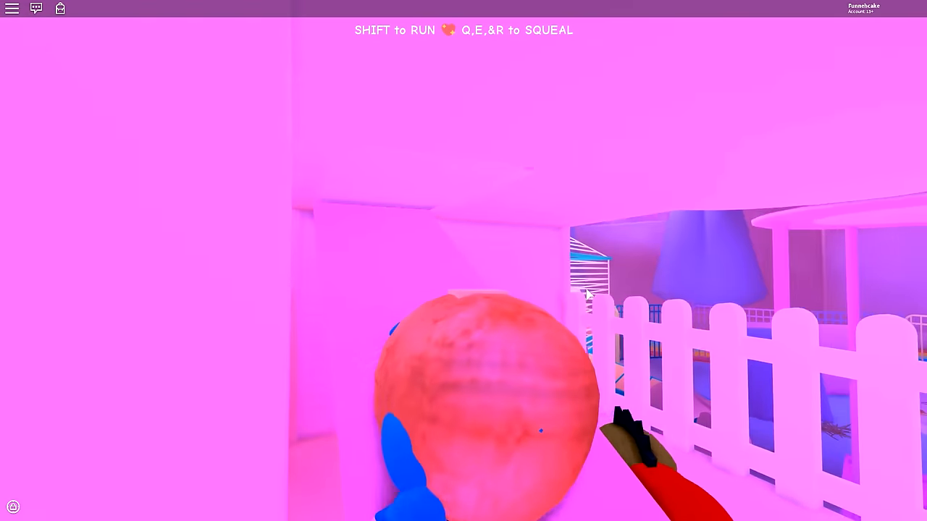
pyautogui.press('s')
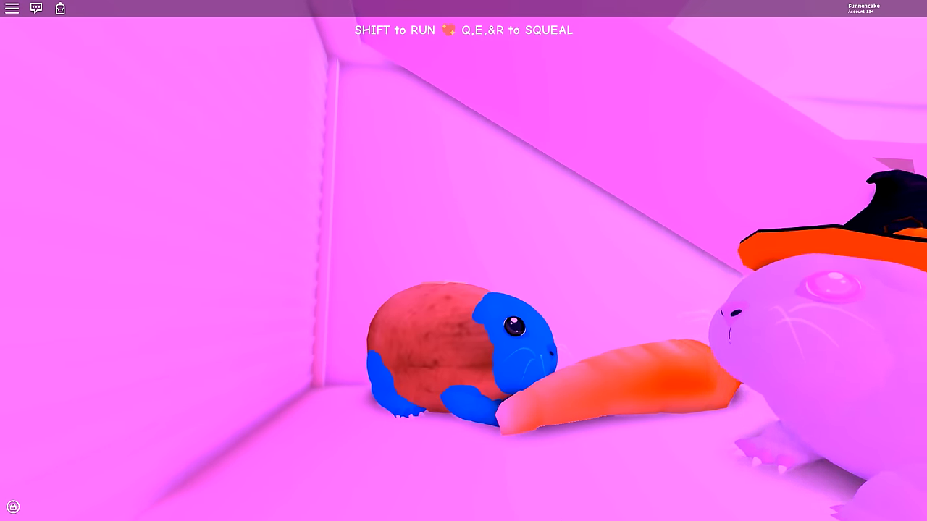
pyautogui.press('d')
pyautogui.press('a')
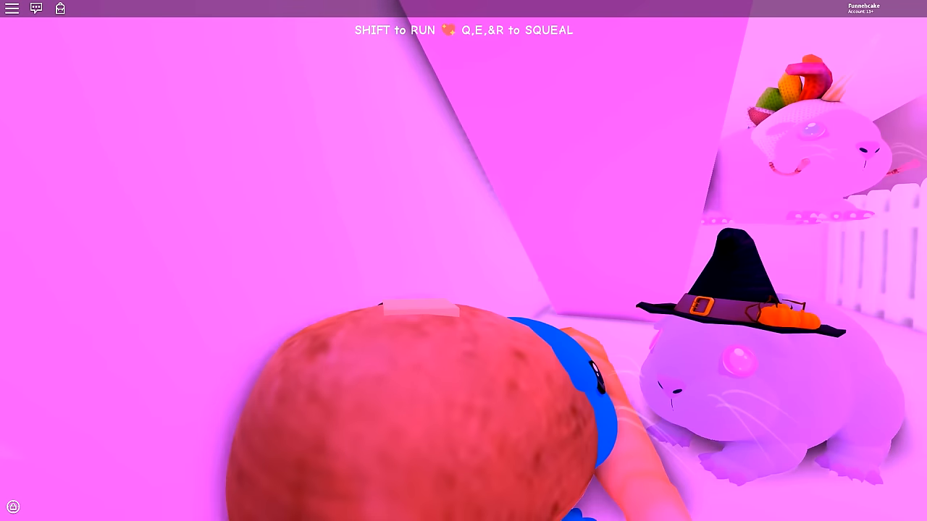
pyautogui.press('a')
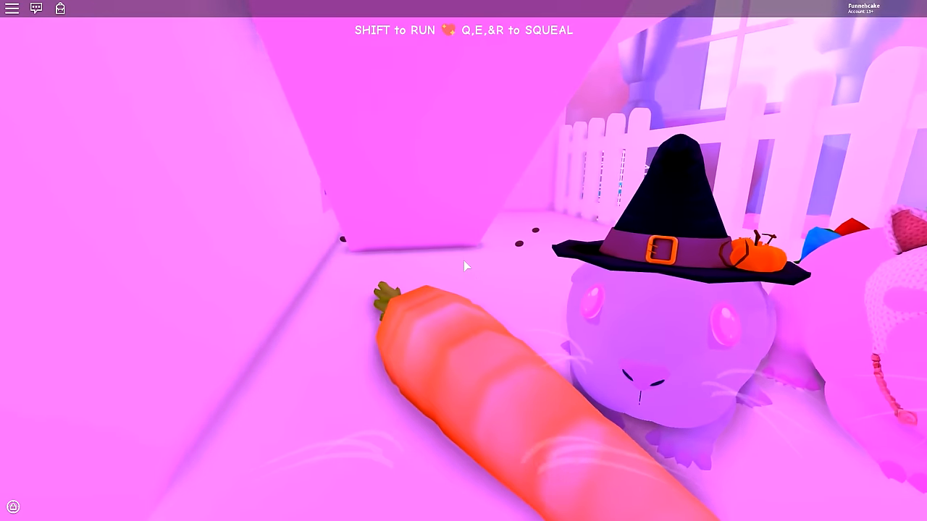
pyautogui.press('a')
pyautogui.press('d')
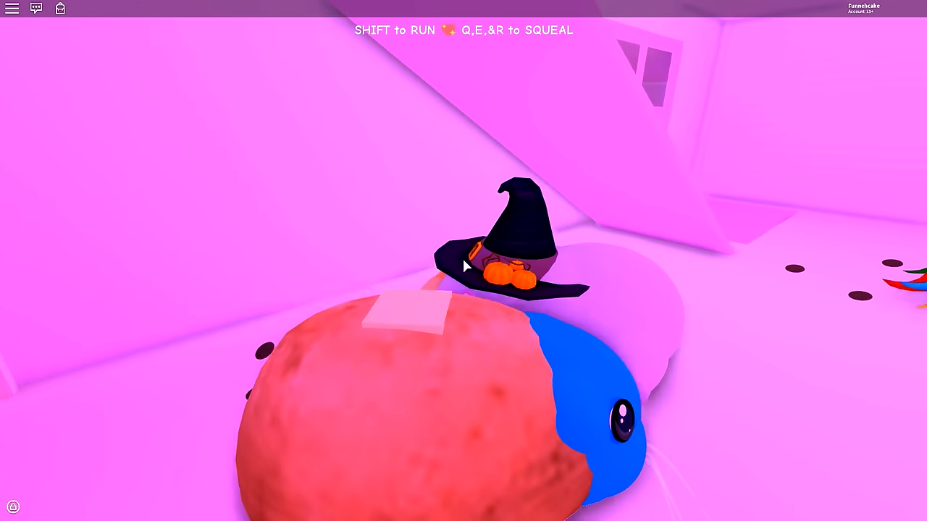
# - Look around the fenced room, then walk past the rainbow-maned pig down the pink corridor toward the white fence
pyautogui.press('d')
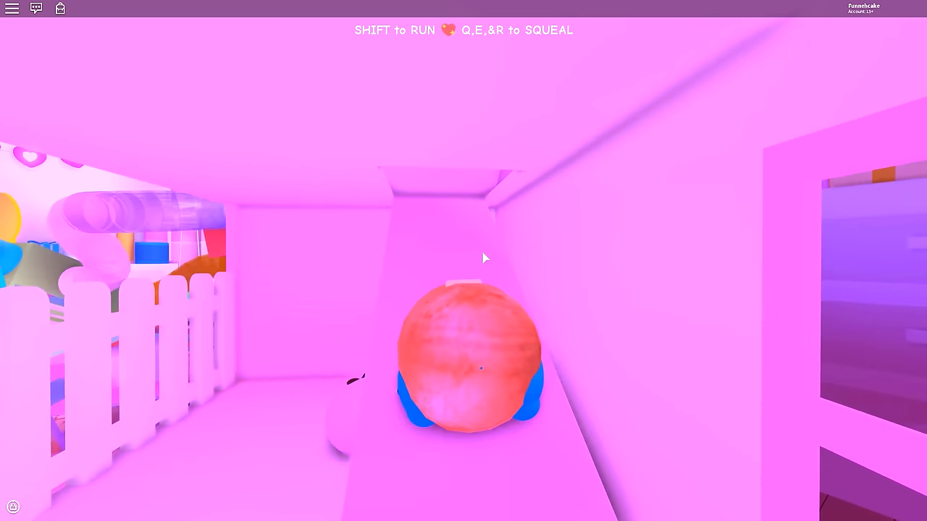
pyautogui.press('d')
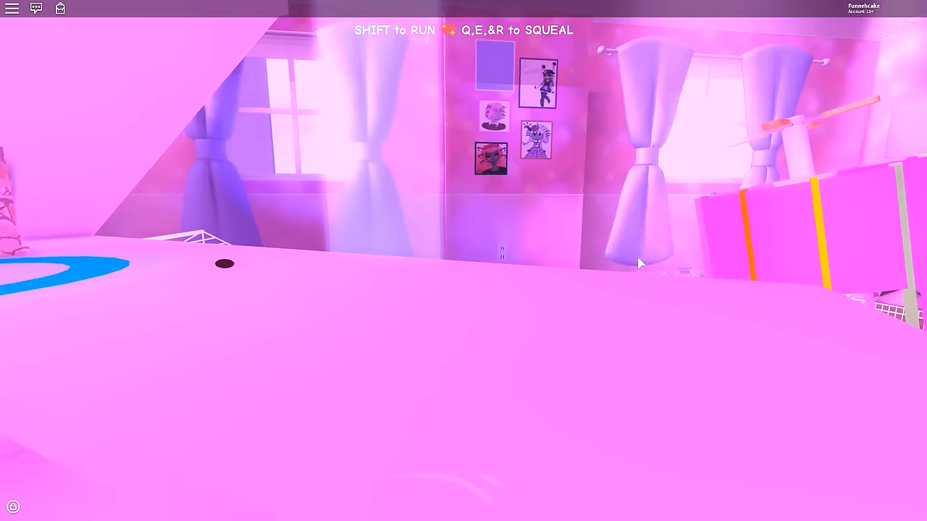
pyautogui.press('d')
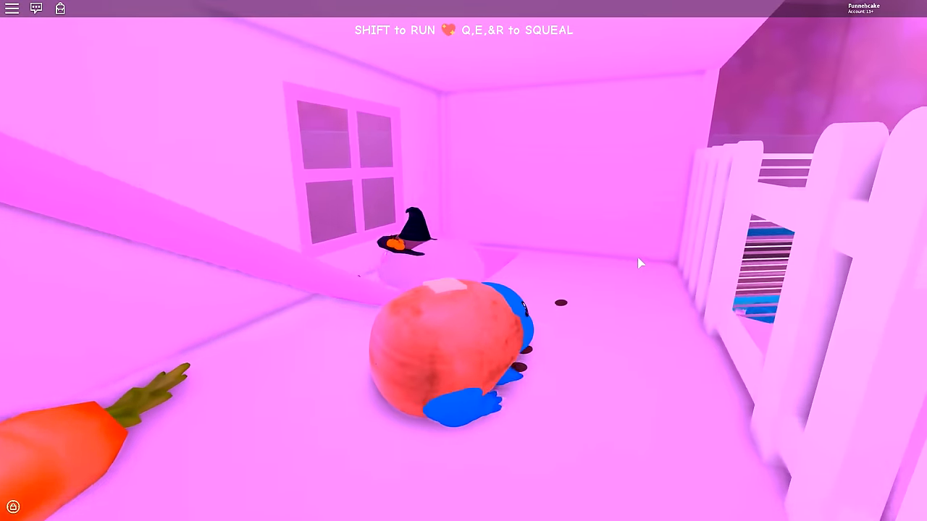
pyautogui.press('a')
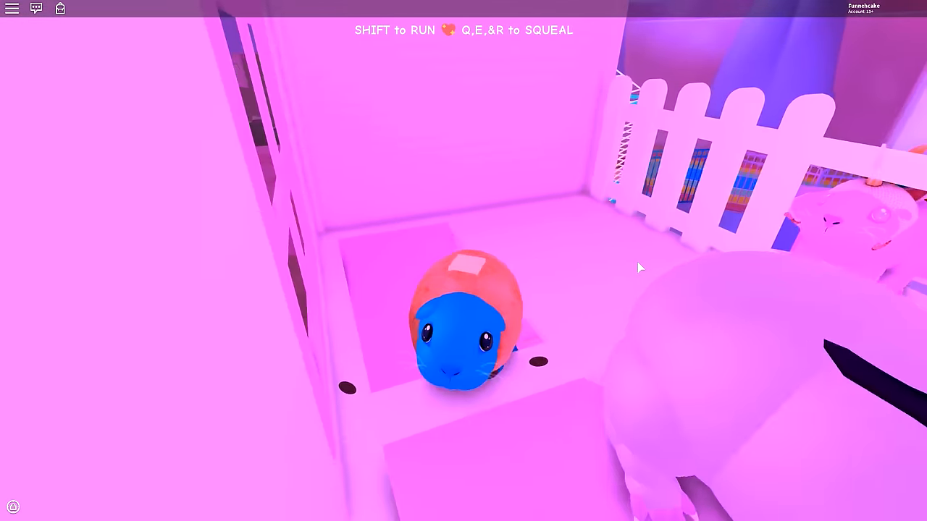
pyautogui.press('w')
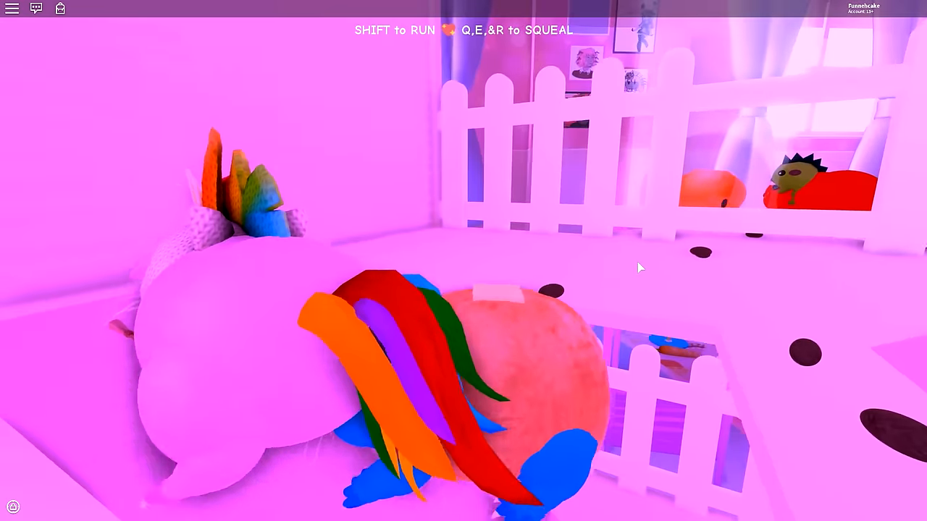
pyautogui.press('w')
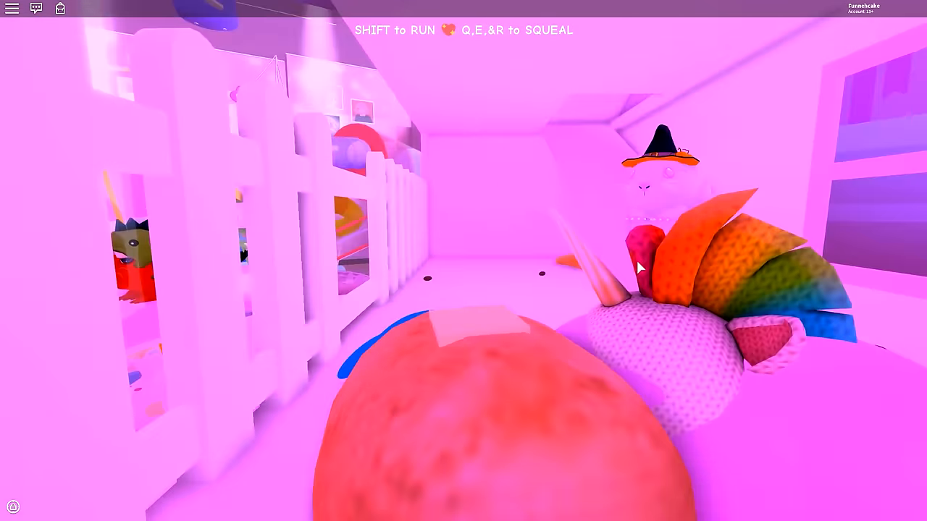
pyautogui.press('w')
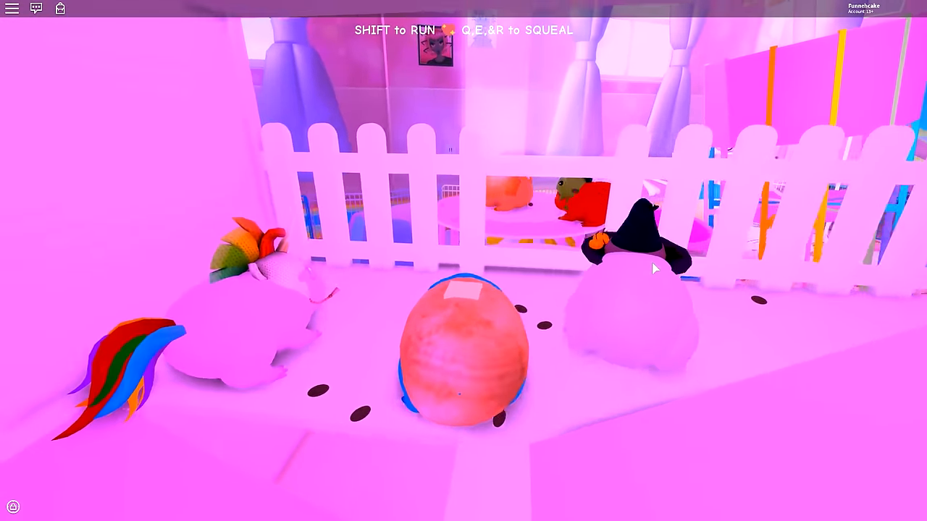
# - Cross the fence onto the round pink platform and turn around among the other guinea pigs
pyautogui.press('w')
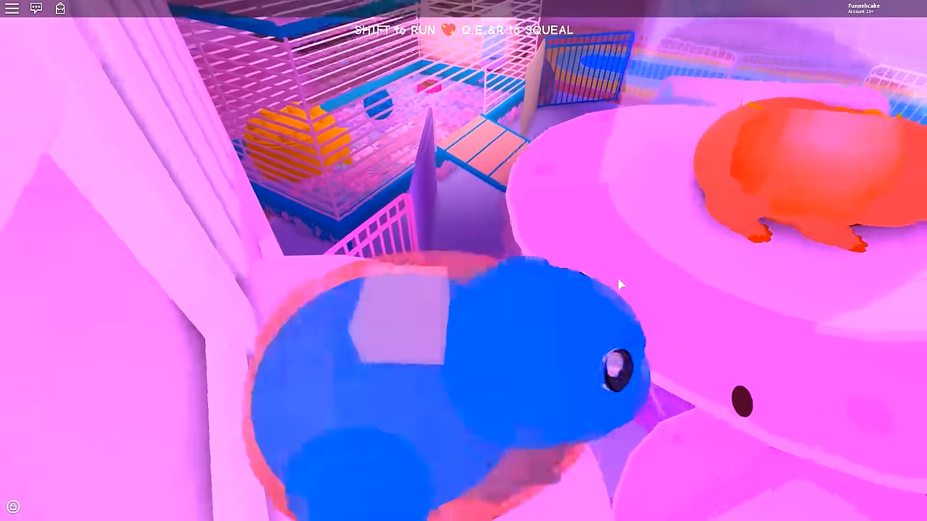
pyautogui.press('w')
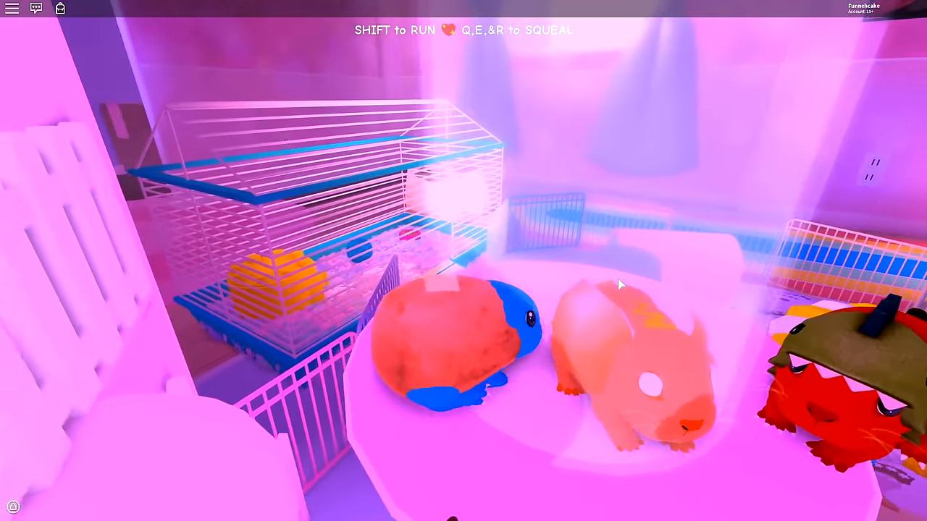
pyautogui.press('w')
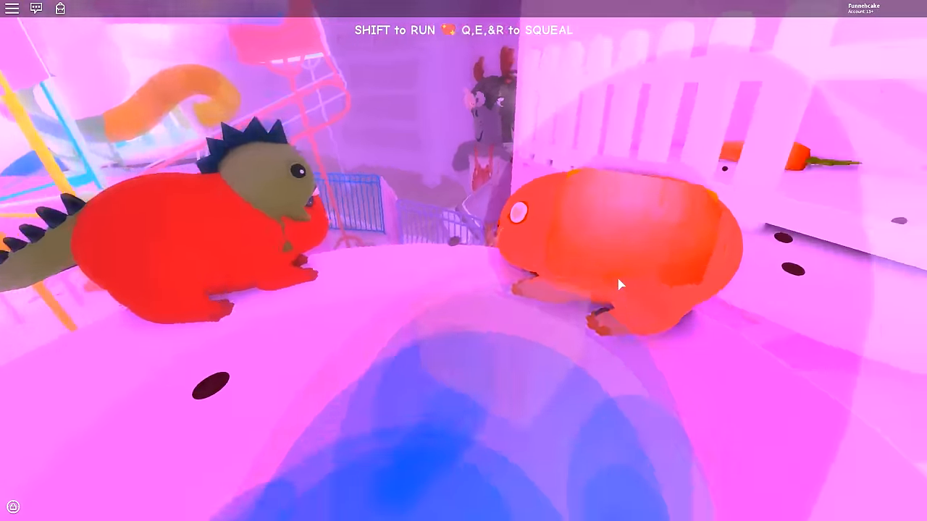
pyautogui.press('d')
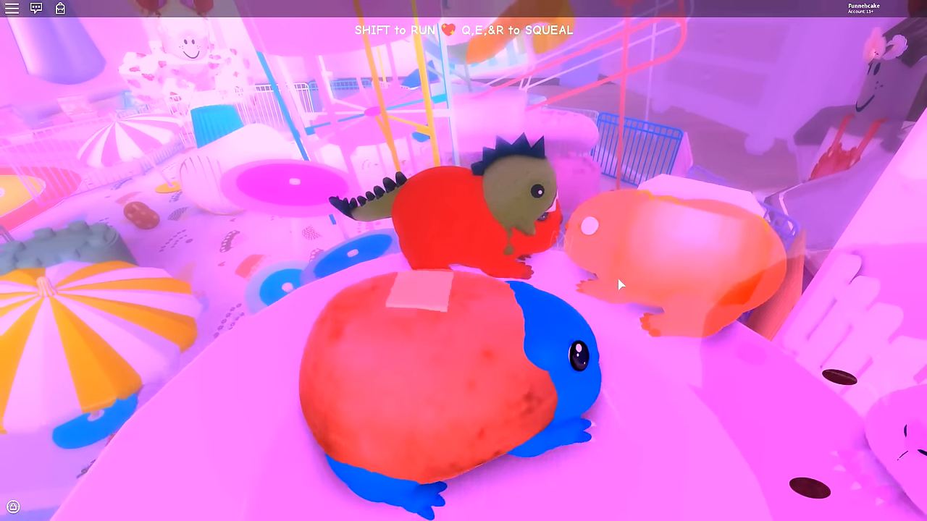
pyautogui.press('d')
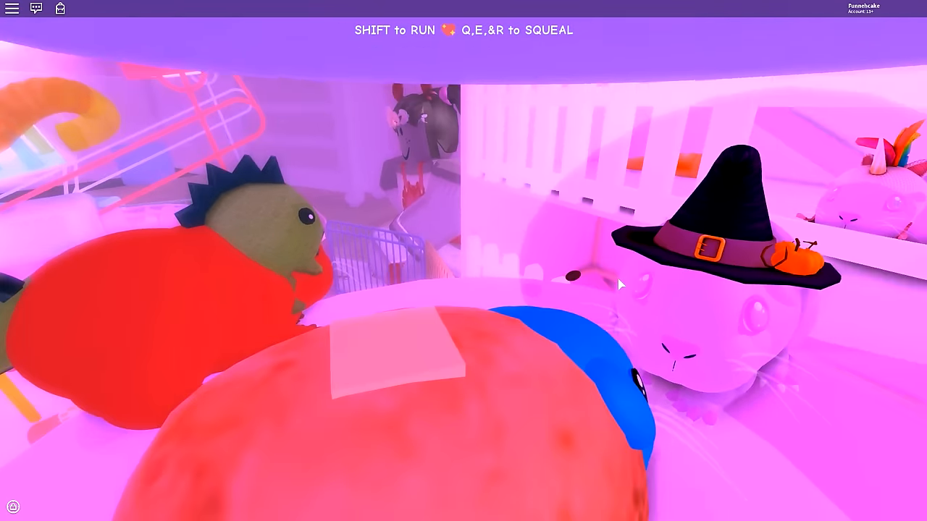
pyautogui.press('d')
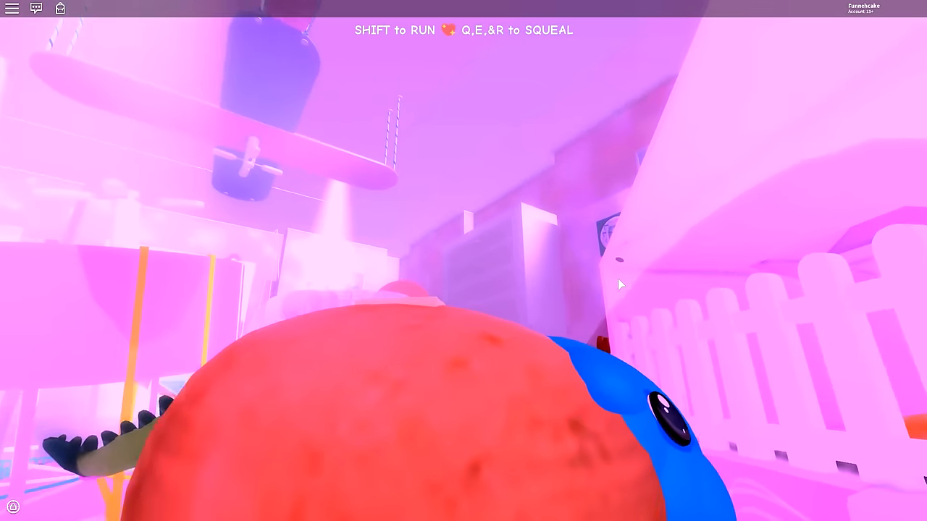
pyautogui.press('d')
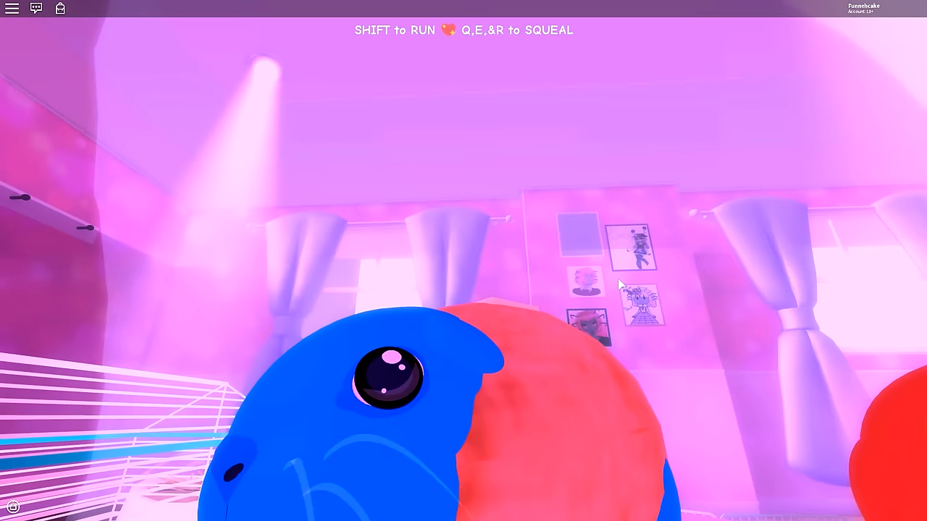
pyautogui.press('d')
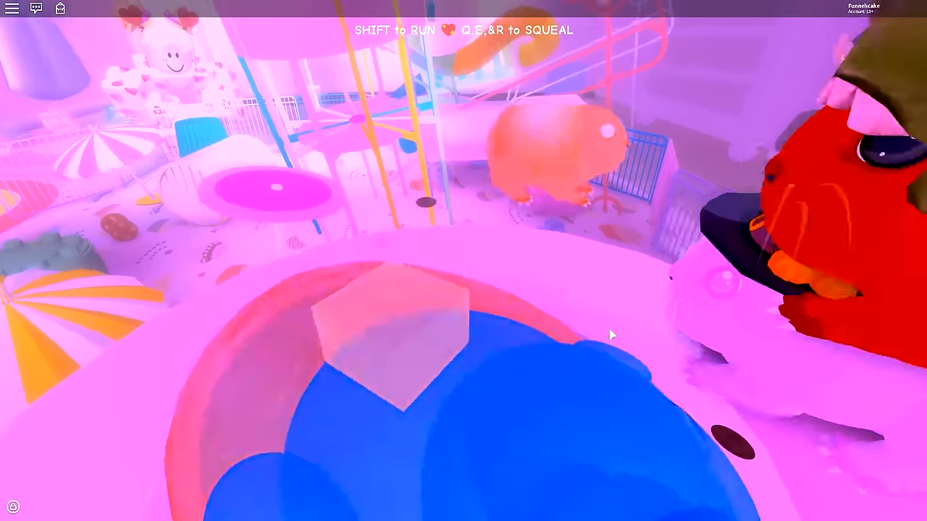
pyautogui.press('s')
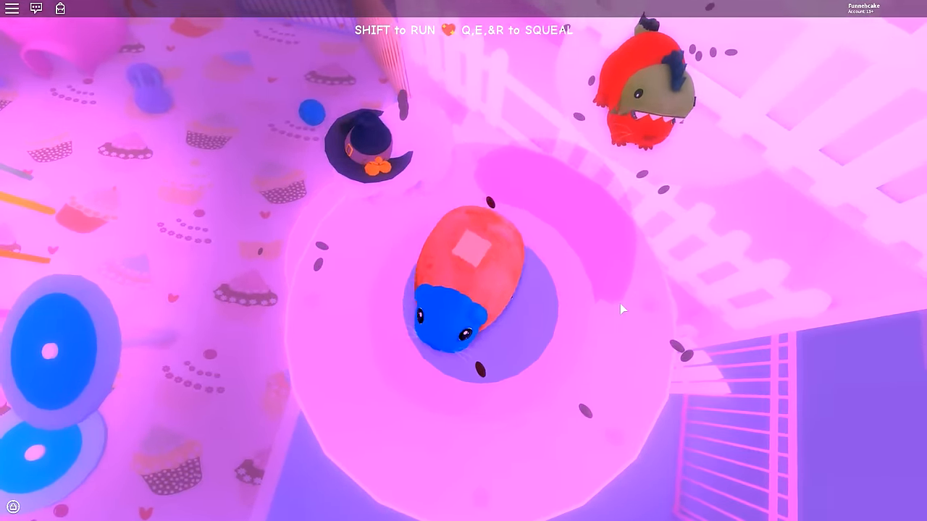
# - Climb onto the little table by the red dinosaur guinea pig and face the cupcake-carpet play area
pyautogui.press('w')
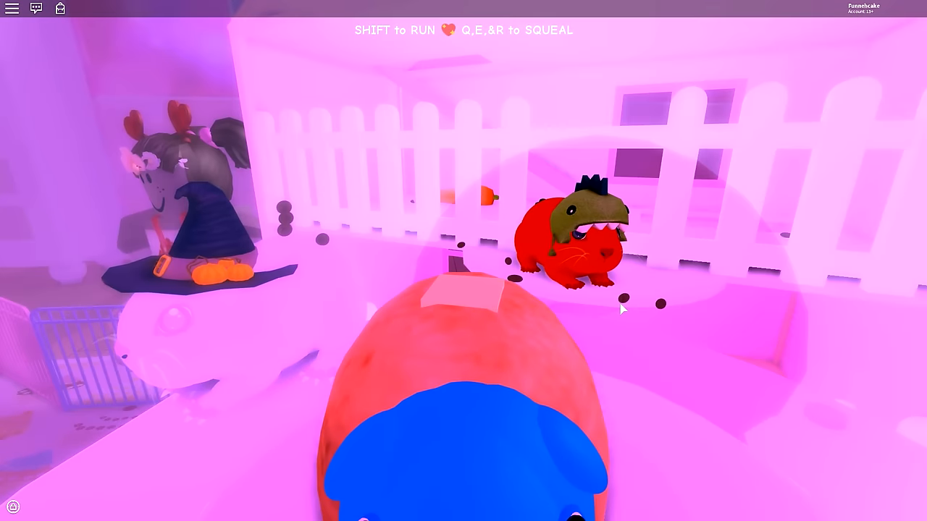
pyautogui.press('s')
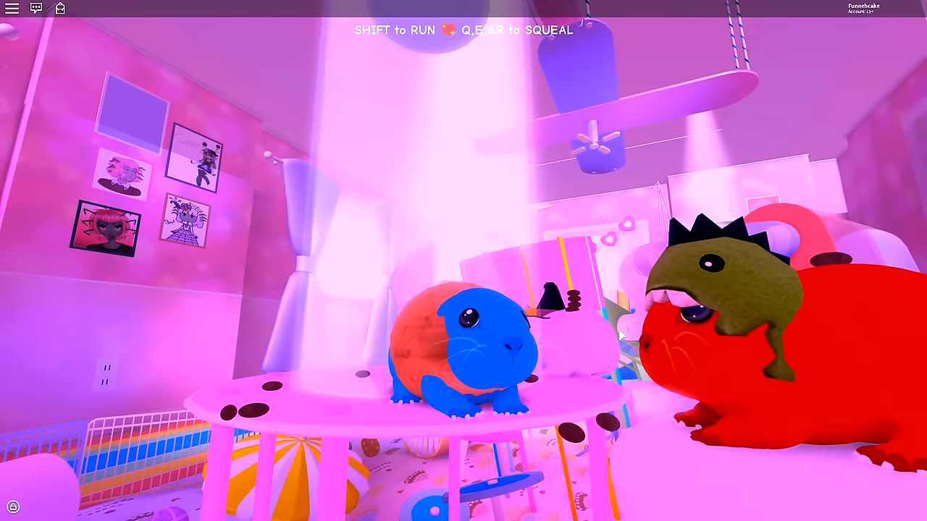
pyautogui.press('w')
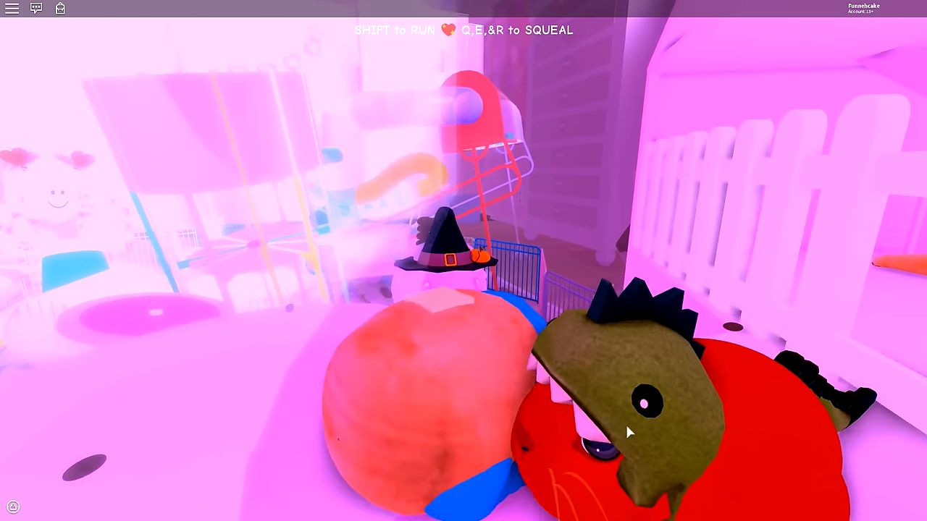
pyautogui.press('a')
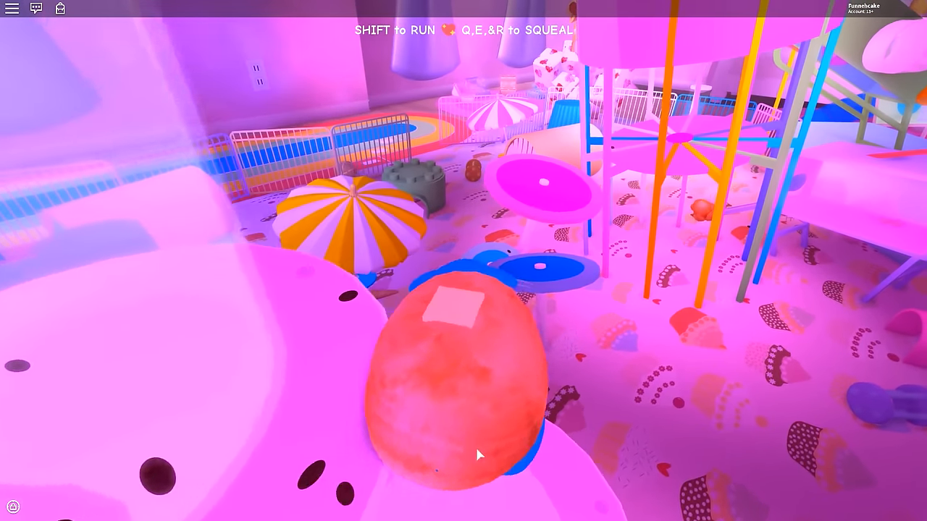
pyautogui.press('d')
# - Run past the tower through the coloured poles up to the purple tube of the three-tube hideout
pyautogui.press('w')
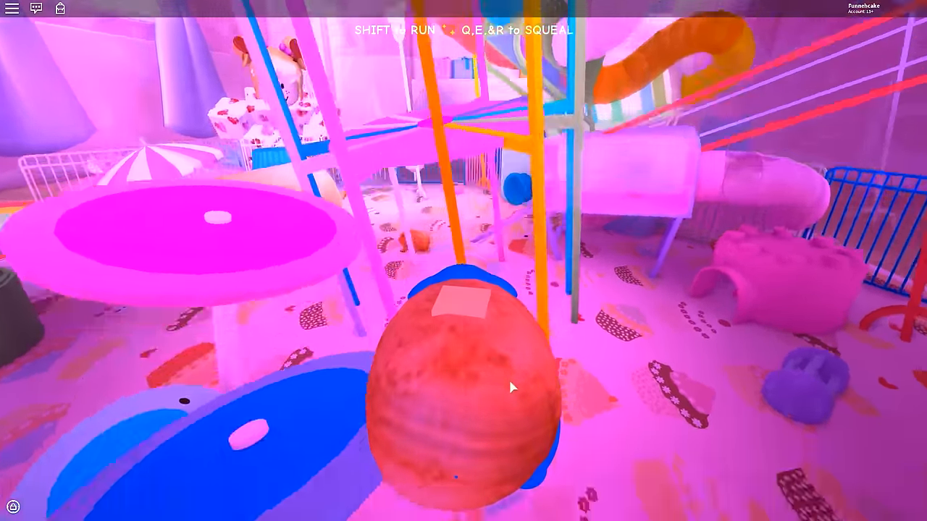
pyautogui.press('d')
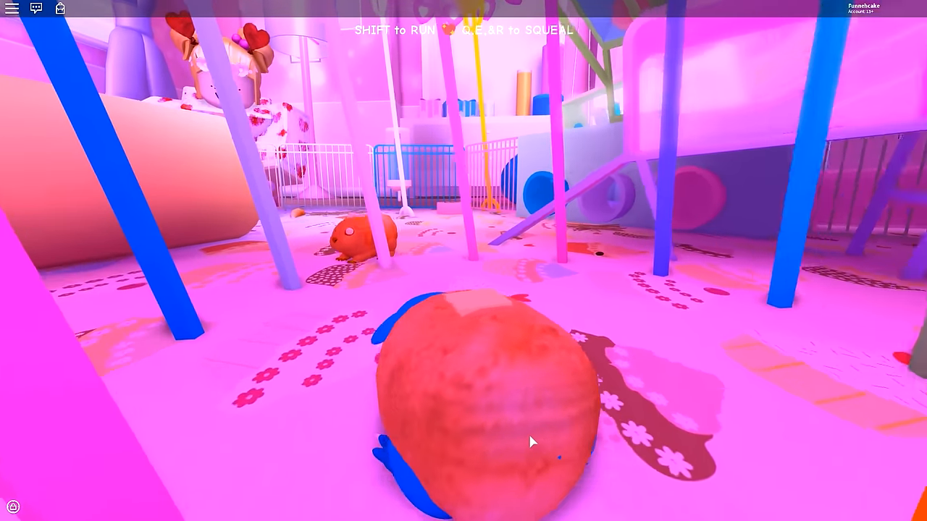
pyautogui.press('w')
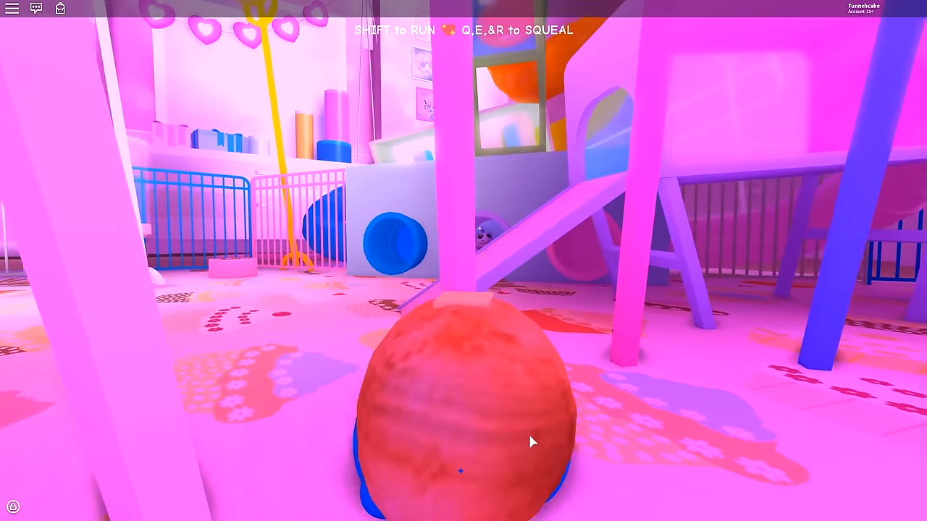
pyautogui.press('a')
# - Crawl through the purple tube into the plush-toy room and turn toward the plush and stars by the wall
pyautogui.press('w')
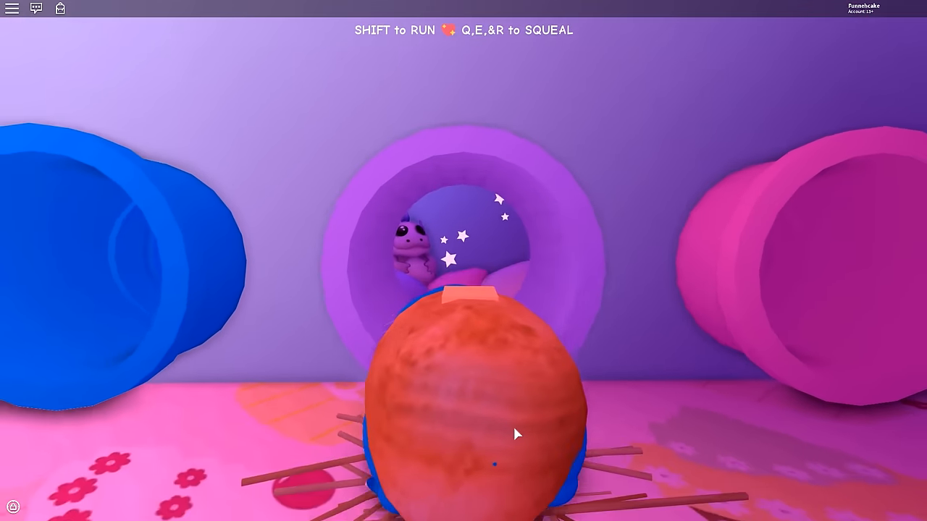
pyautogui.press('w')
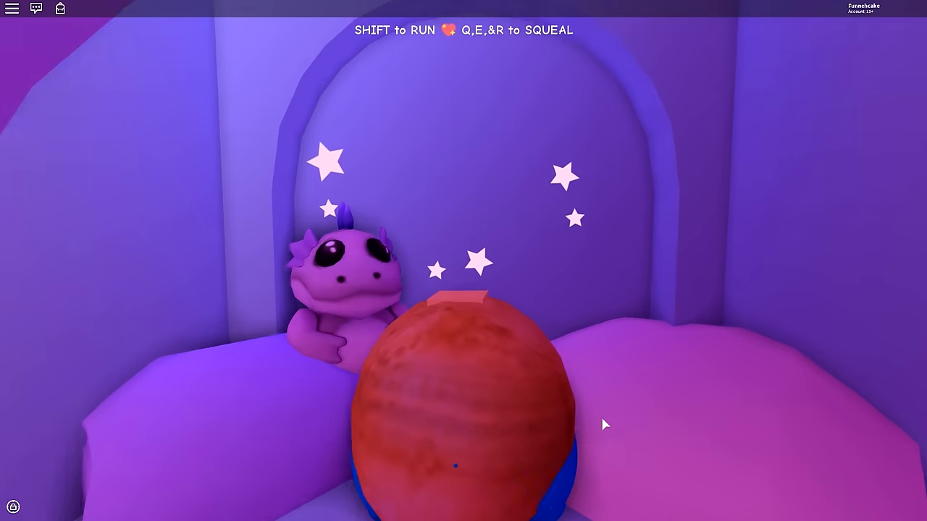
pyautogui.press('a')
pyautogui.press('w')
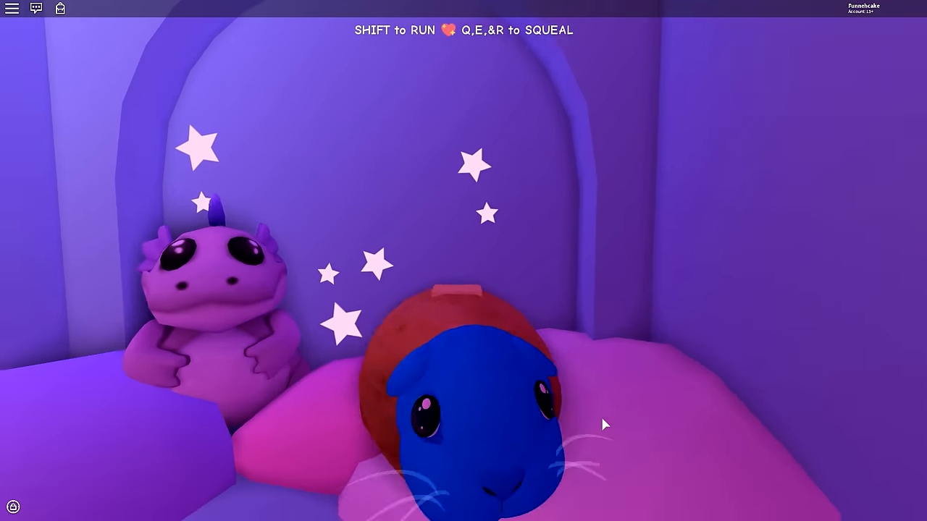
pyautogui.press('a')
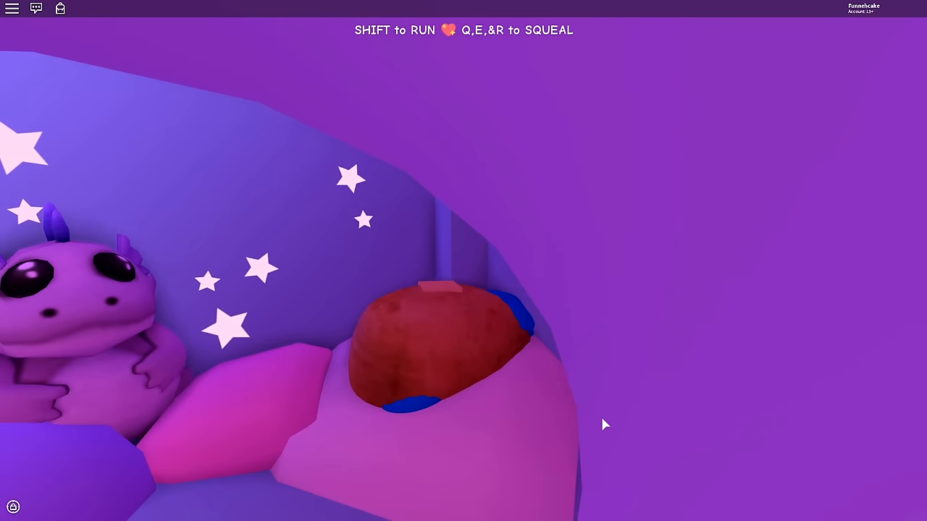
pyautogui.press('w')
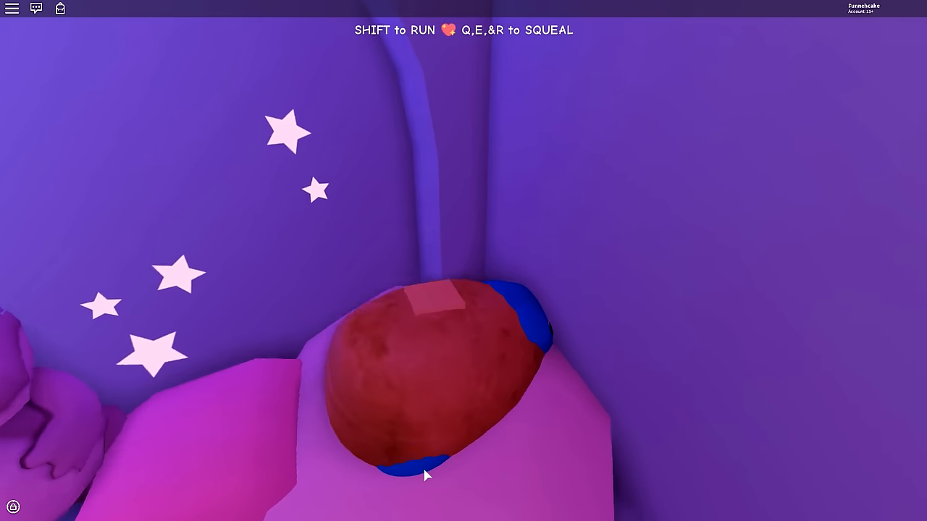
# - Head to the round opening and crawl through the purple tube into the next room
pyautogui.press('d')
pyautogui.press('w')
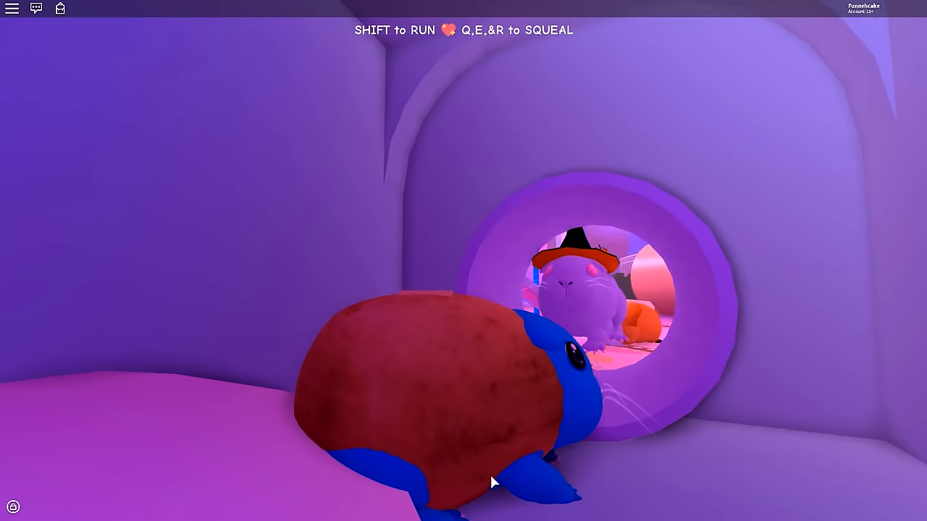
pyautogui.press('d')
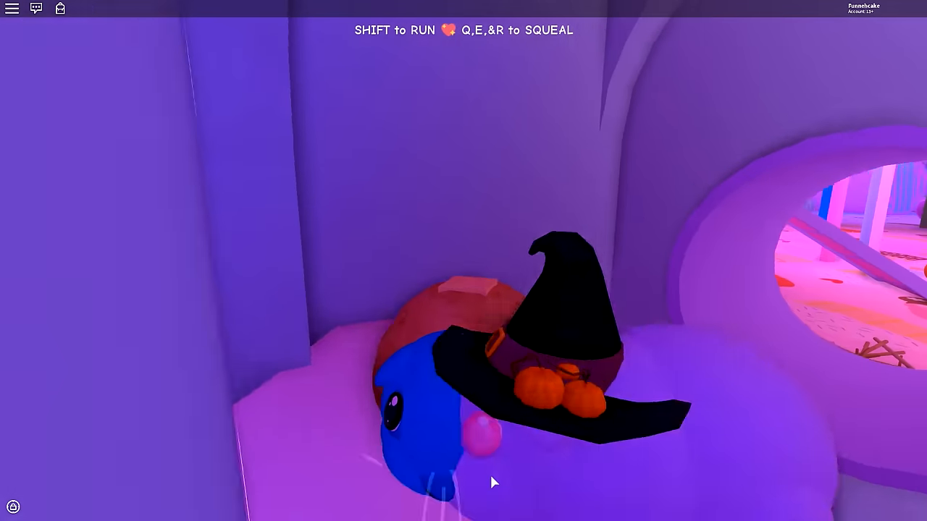
pyautogui.press('w')
pyautogui.press('w')
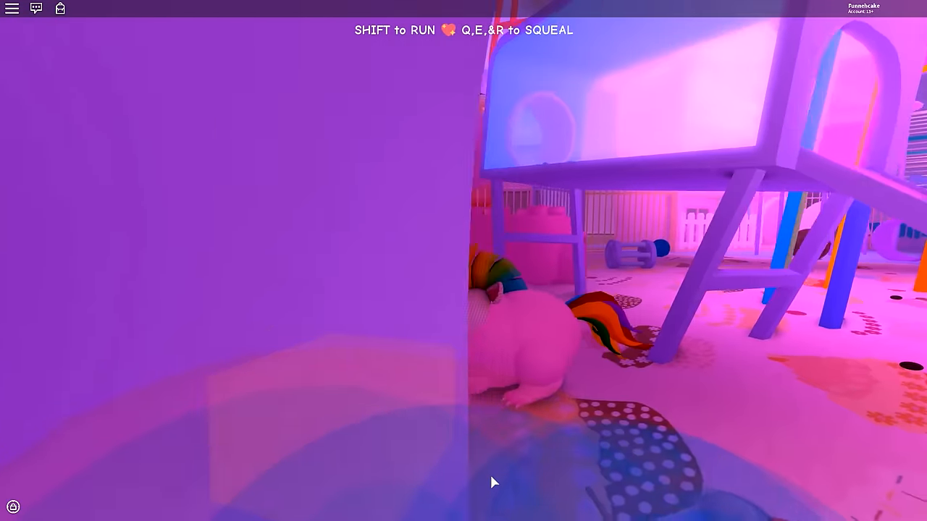
# - Pass through the blue tube into the cage room and walk past the pillars to face the orange tube
pyautogui.press('w')
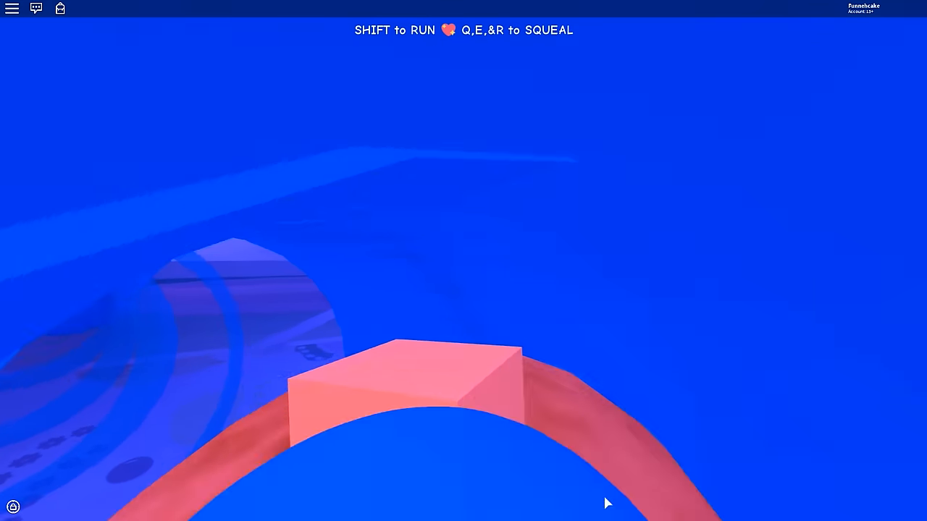
pyautogui.press('w')
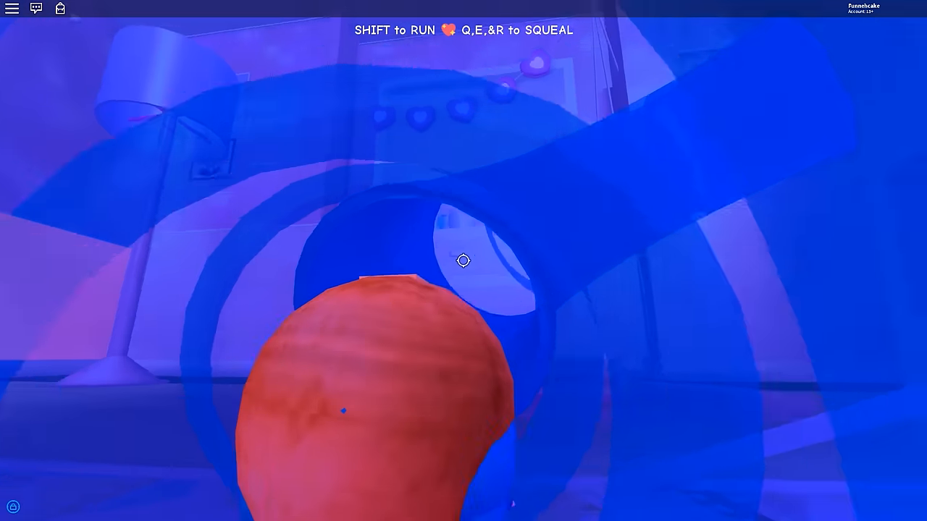
pyautogui.press('w')
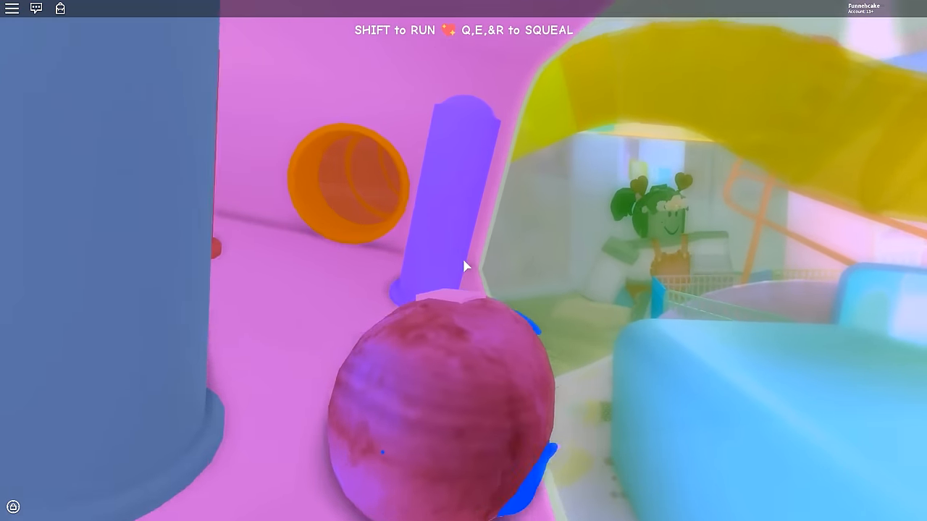
pyautogui.press('a')
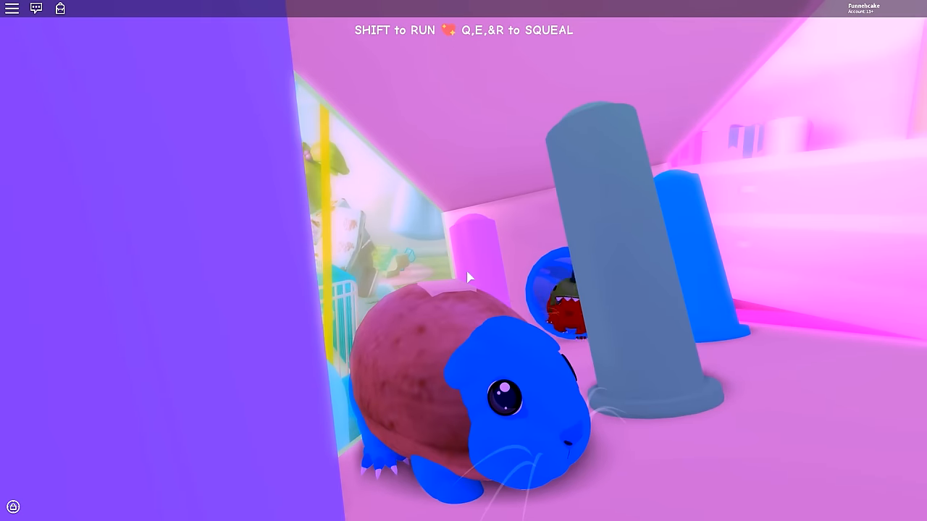
pyautogui.press('w')
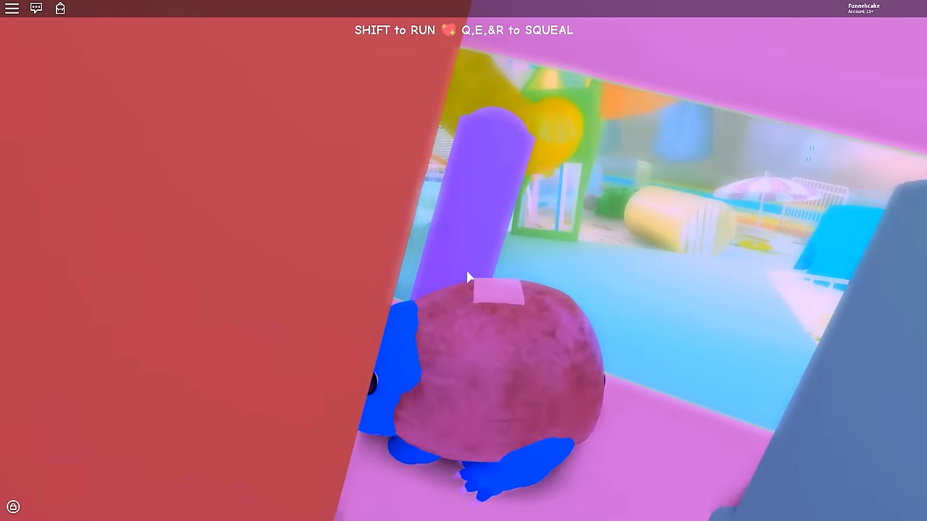
pyautogui.press('d')
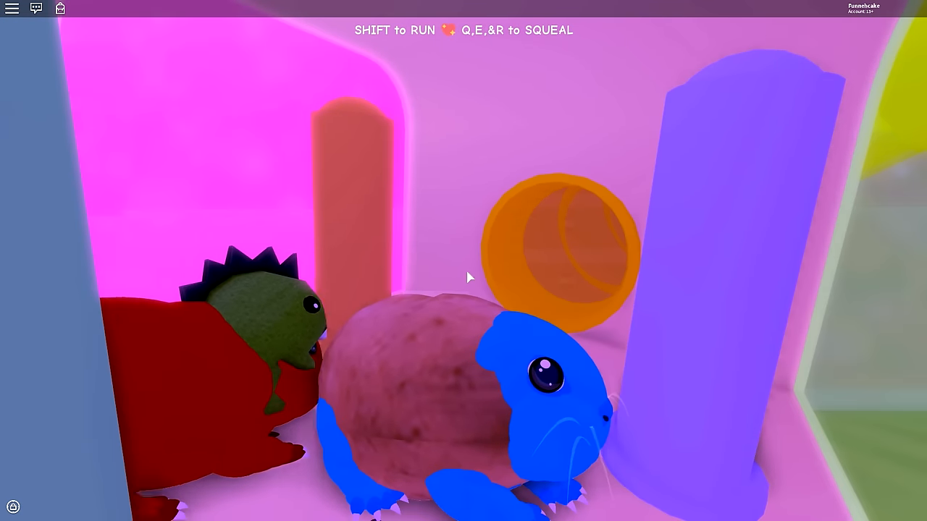
# - Crawl through the orange, red and blue tubes and come out onto the pink spoked platform
pyautogui.press('w')
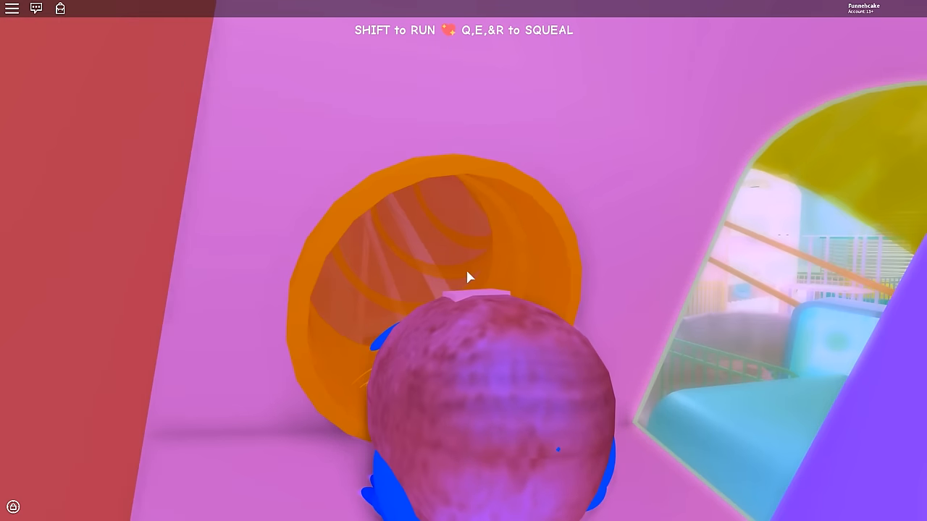
pyautogui.press('w')
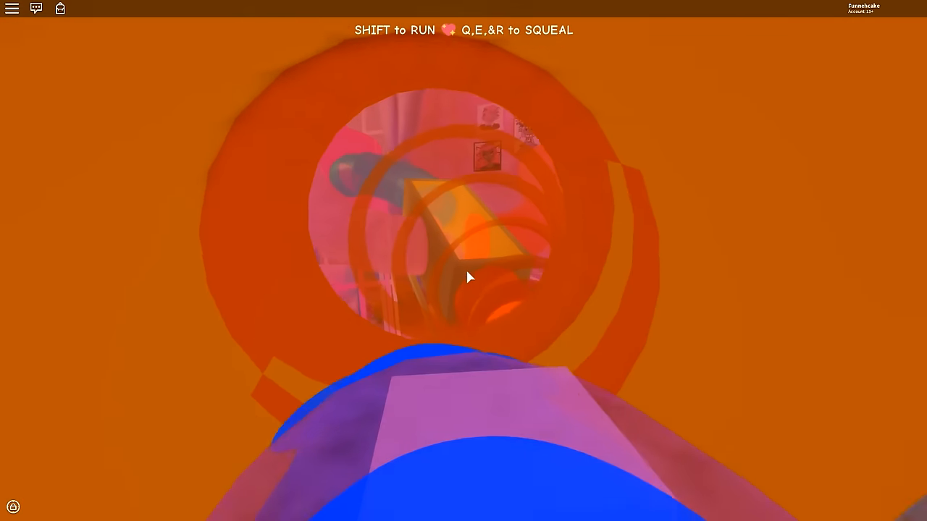
pyautogui.press('w')
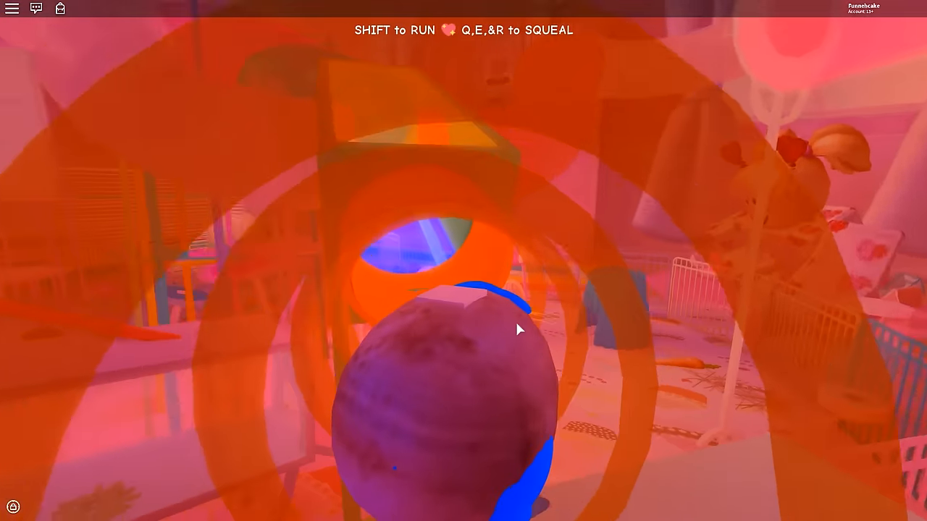
pyautogui.press('w')
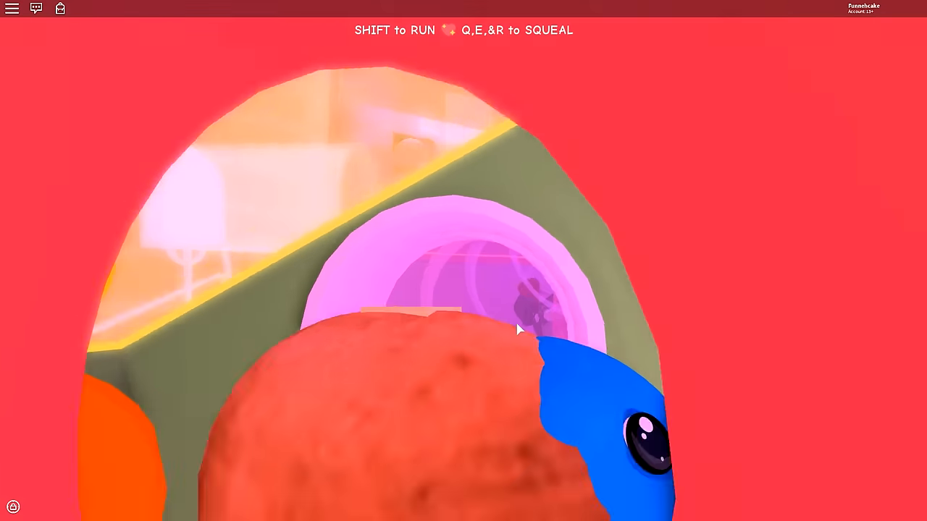
pyautogui.press('w')
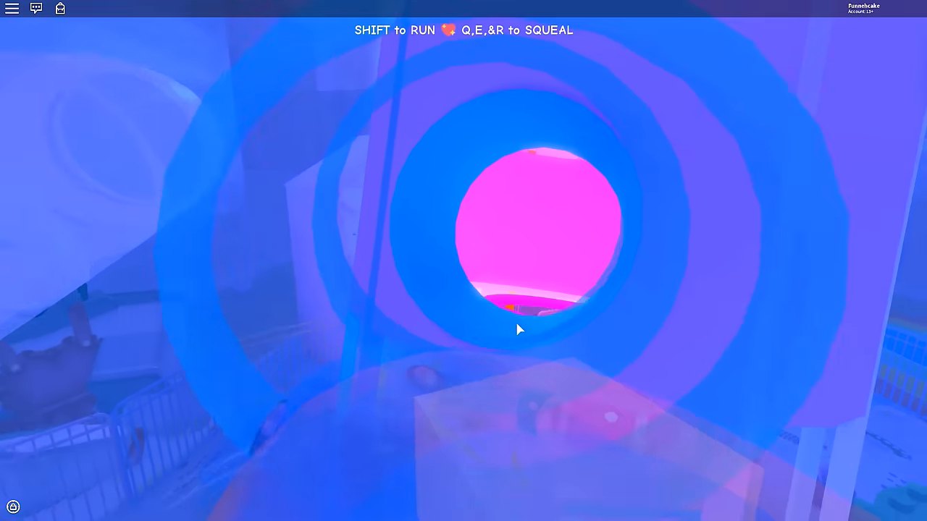
pyautogui.press('w')
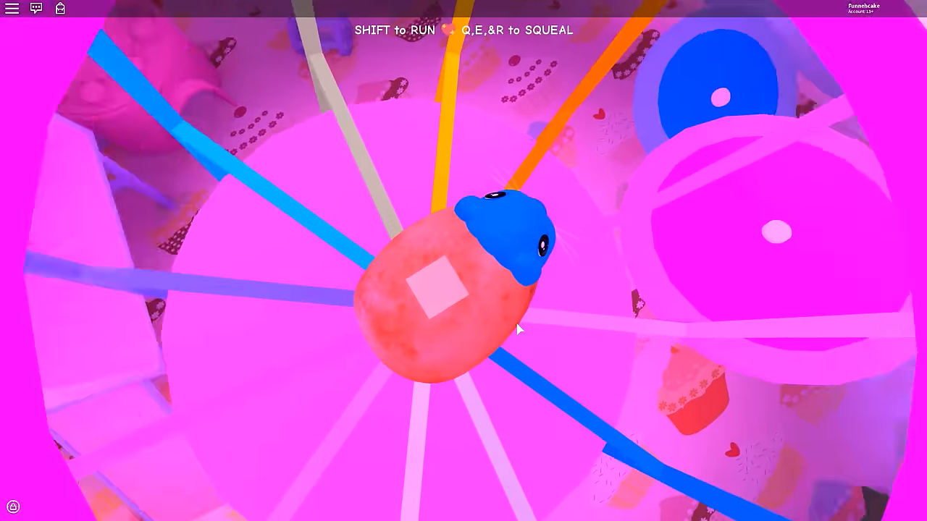
# - Walk off the pink platform and climb down through the colourful cage tower
pyautogui.press('w')
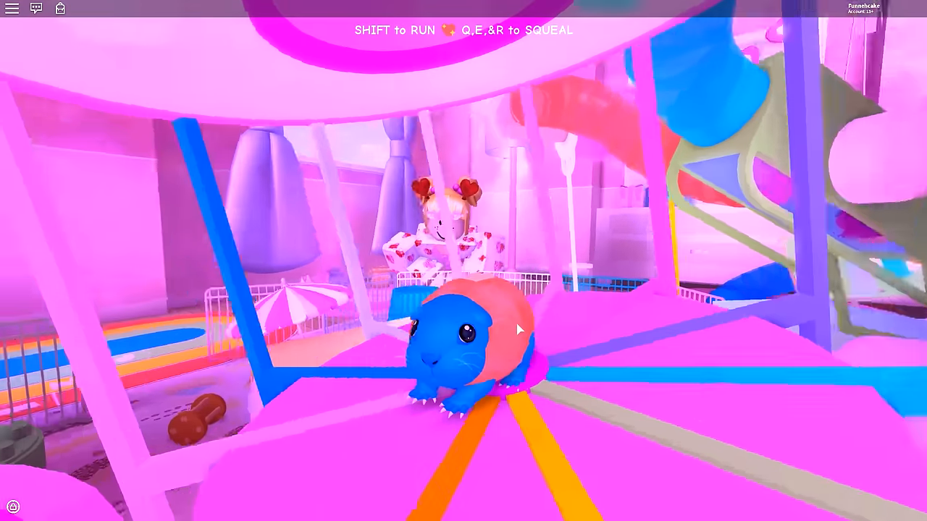
pyautogui.press('w')
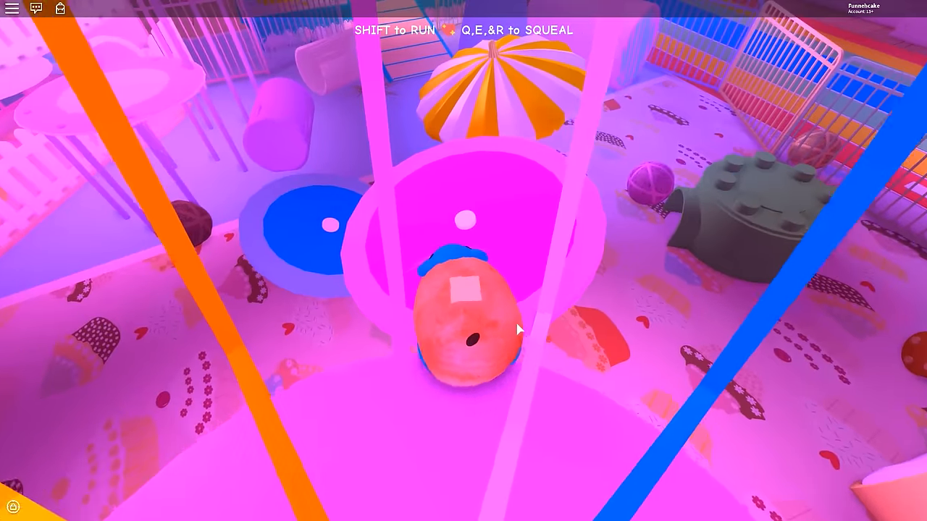
pyautogui.press('w')
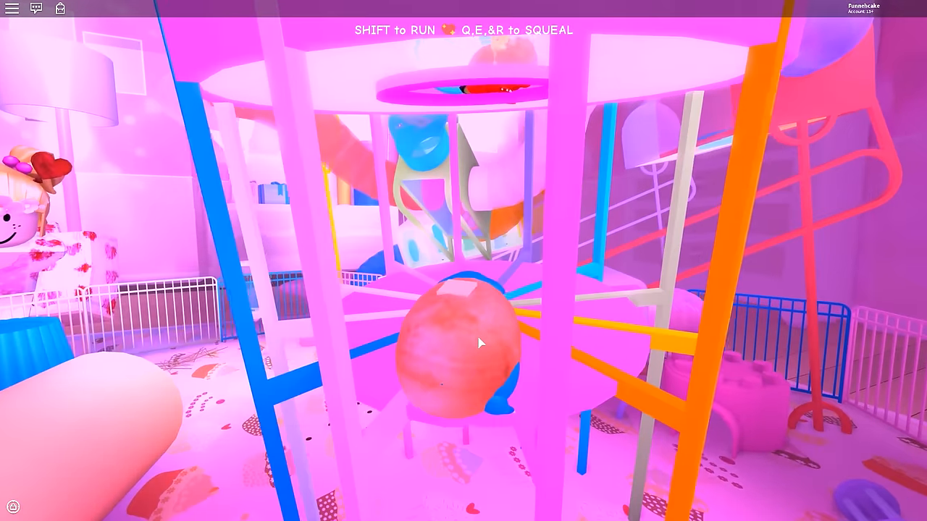
pyautogui.press('s')
pyautogui.press('w')
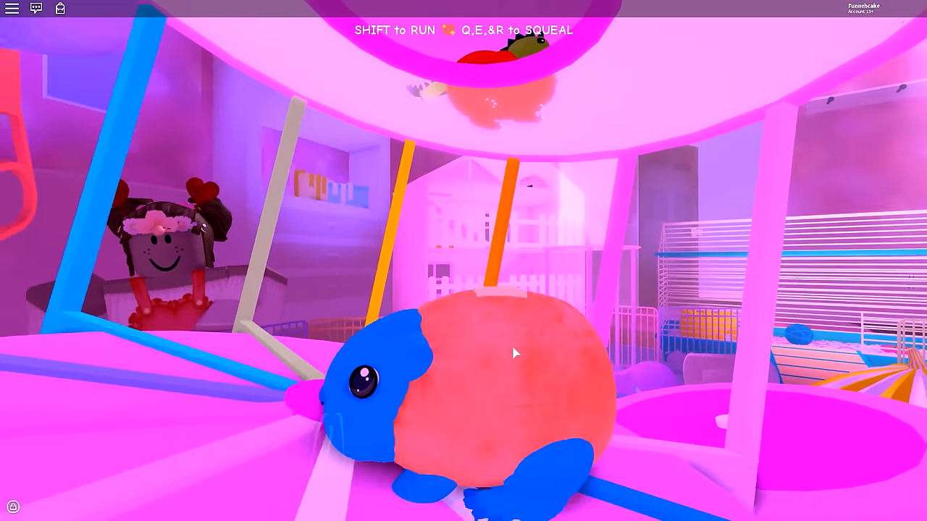
pyautogui.press('w')
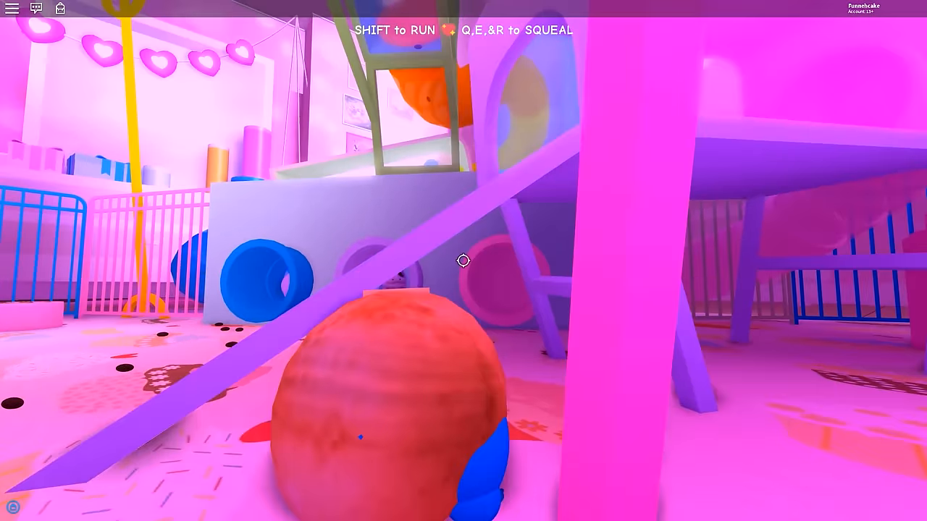
# - Crawl through the pink tube out to the wood pile and the other guinea pigs, then into the next tube
pyautogui.press('w')
pyautogui.press('w')
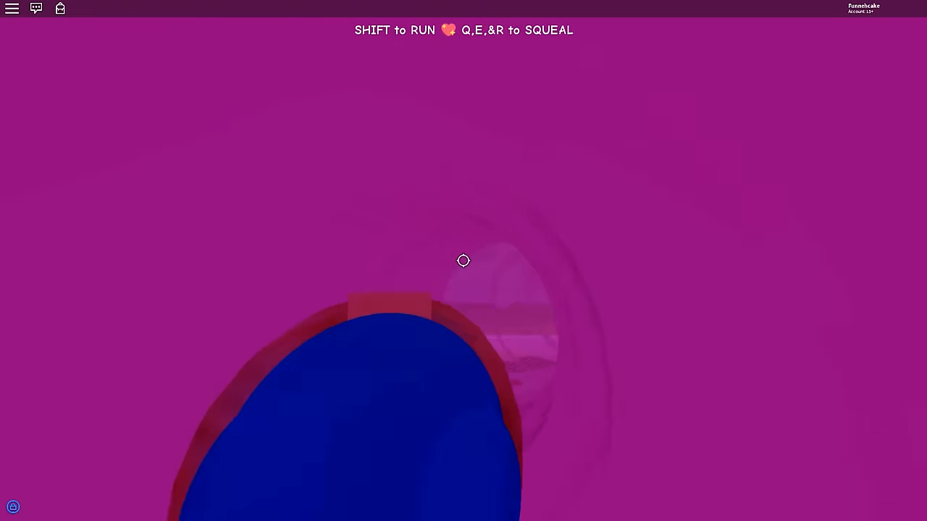
pyautogui.press('w')
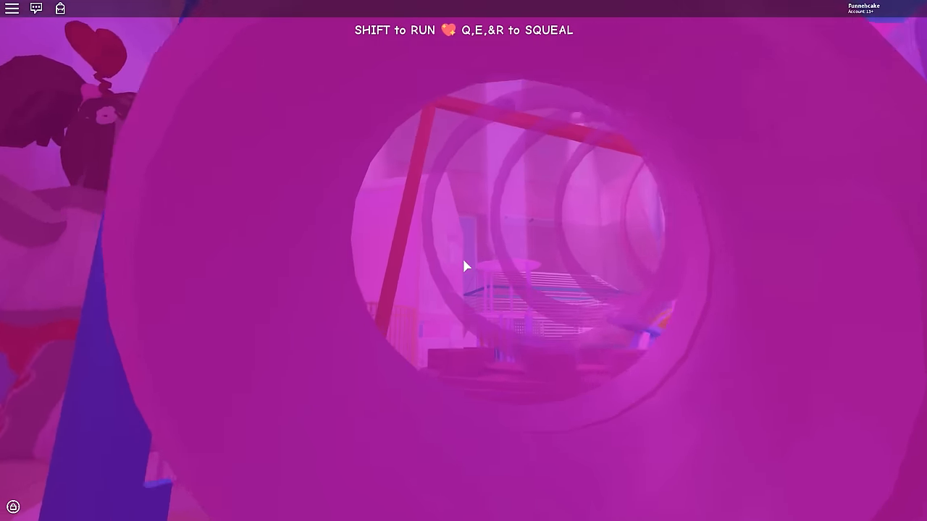
pyautogui.press('w')
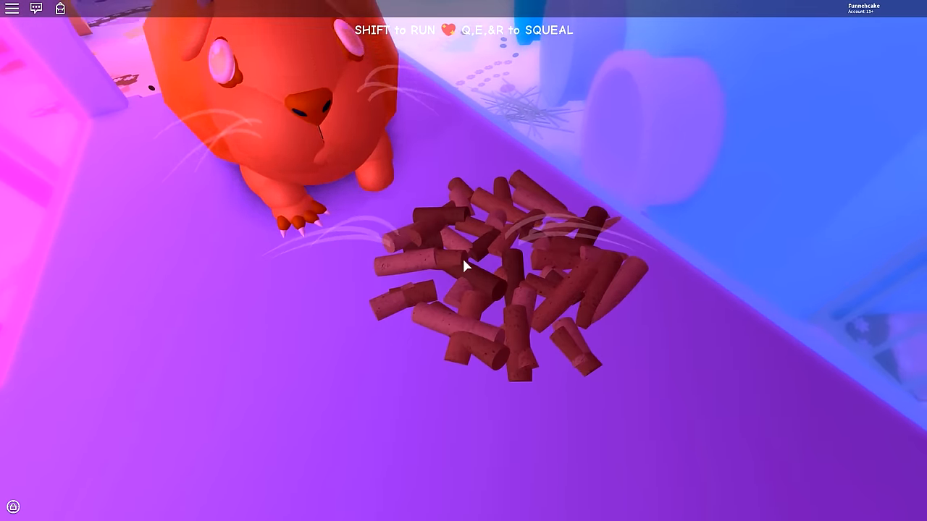
pyautogui.press('w')
pyautogui.press('w')
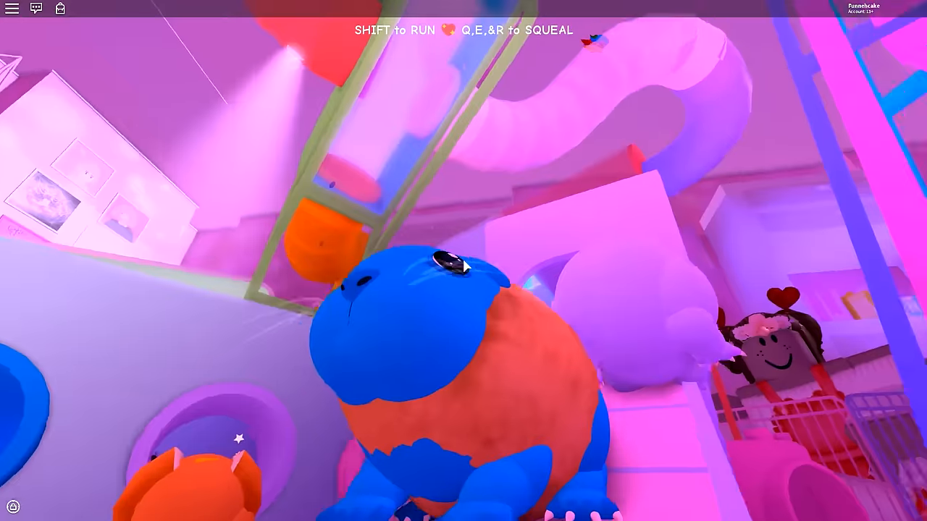
# - Pass the red and unicorn guinea pigs, crawl through the pink tunnel and circle the yellow balloon
pyautogui.press('w')
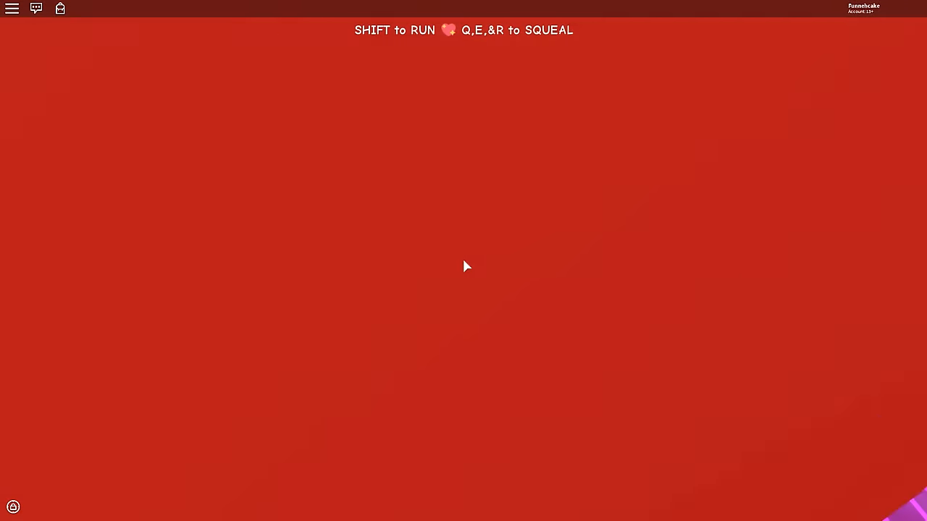
pyautogui.press('w')
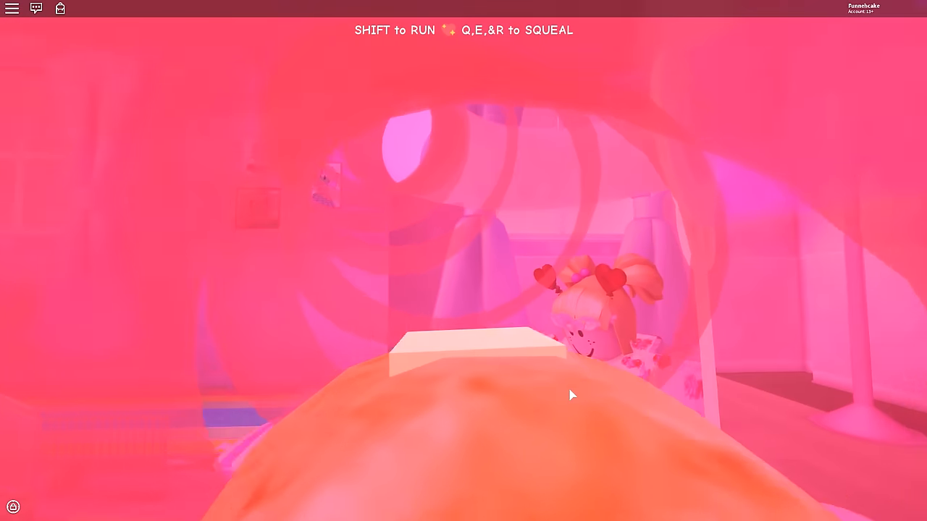
pyautogui.press('w')
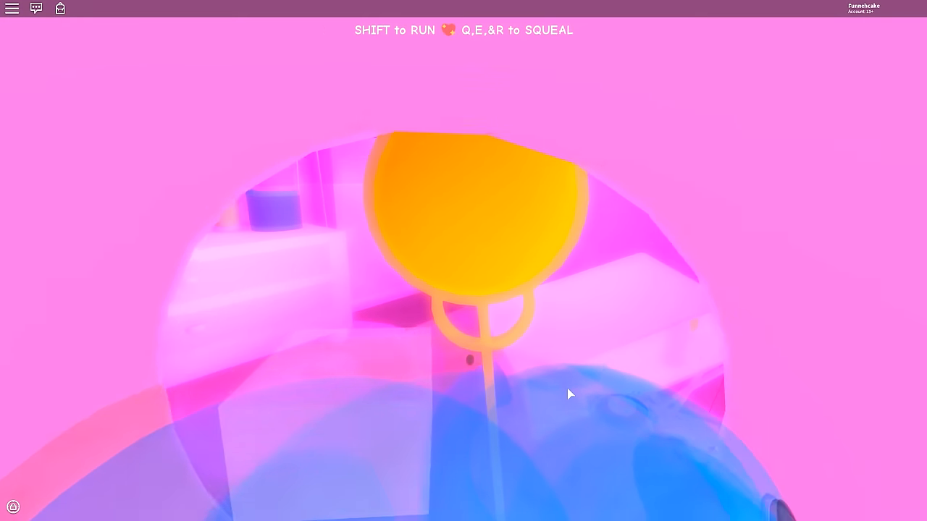
pyautogui.press('w')
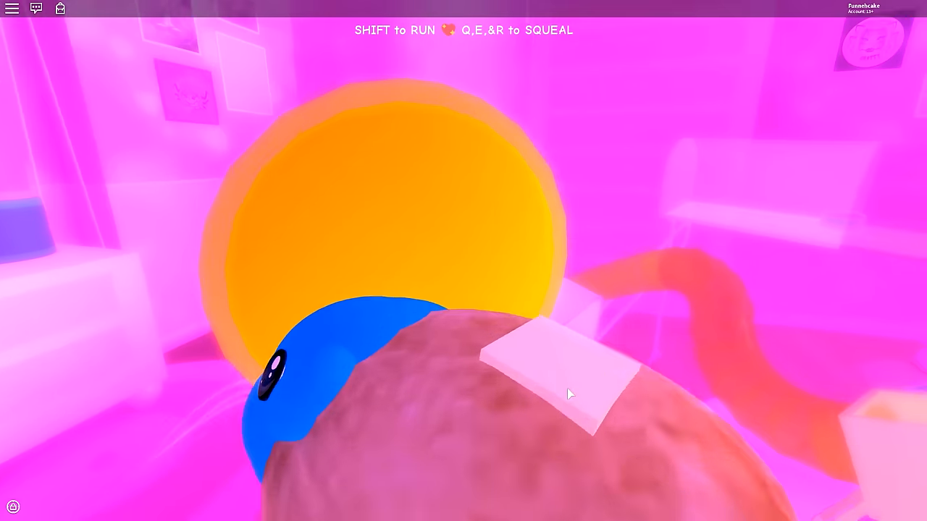
pyautogui.press('a')
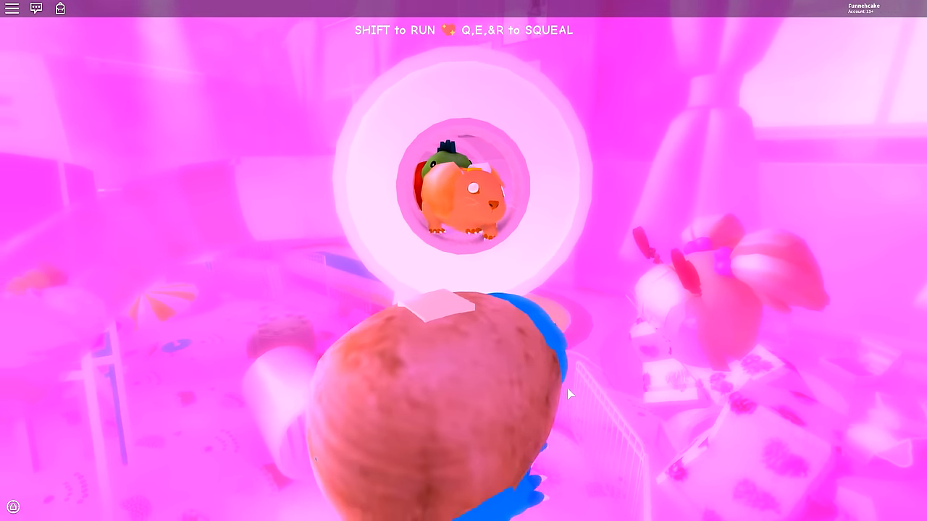
# - Move past the yellow balloon through the tube into the pink-barred pen and out to the food bowl
pyautogui.press('shift')
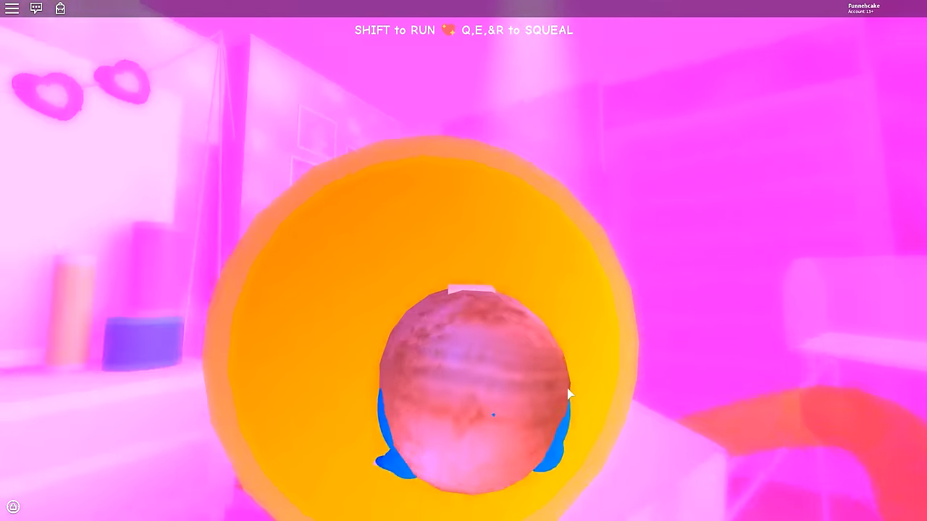
pyautogui.press('w')
pyautogui.press('shift')
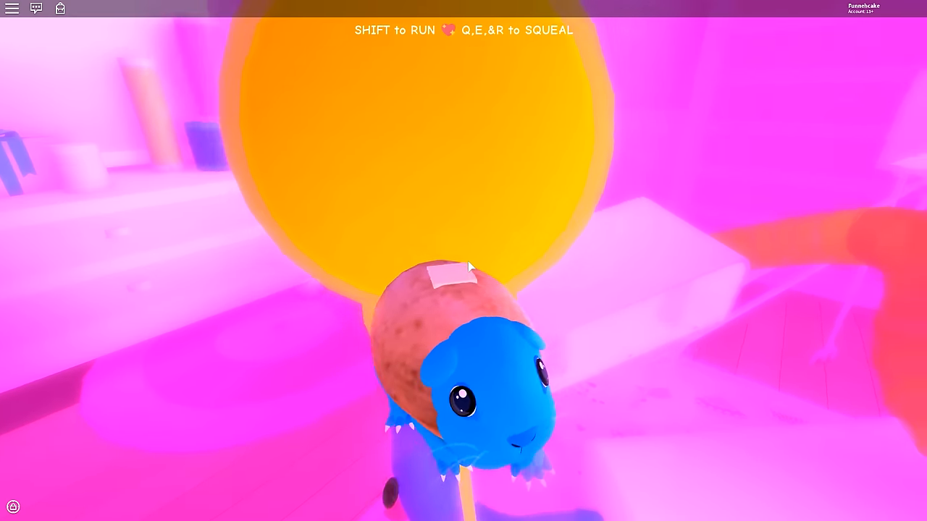
pyautogui.press('w')
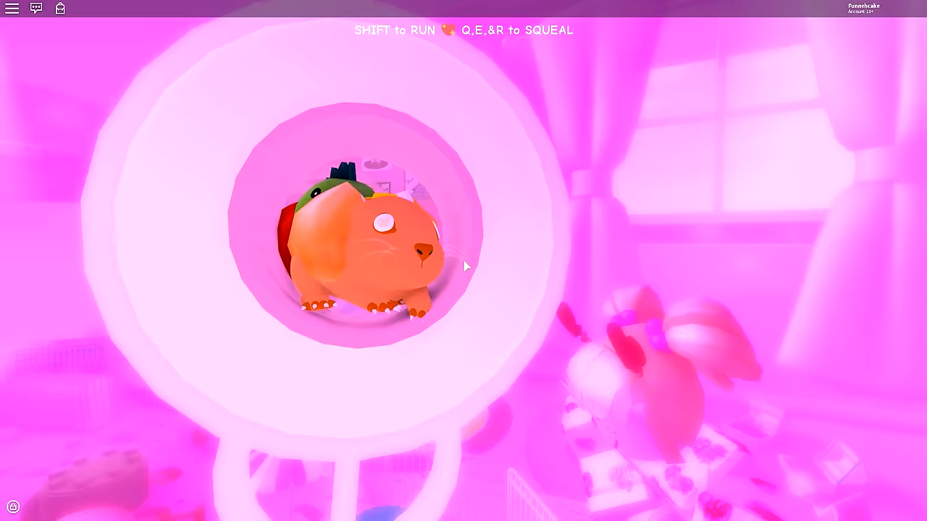
pyautogui.press('w')
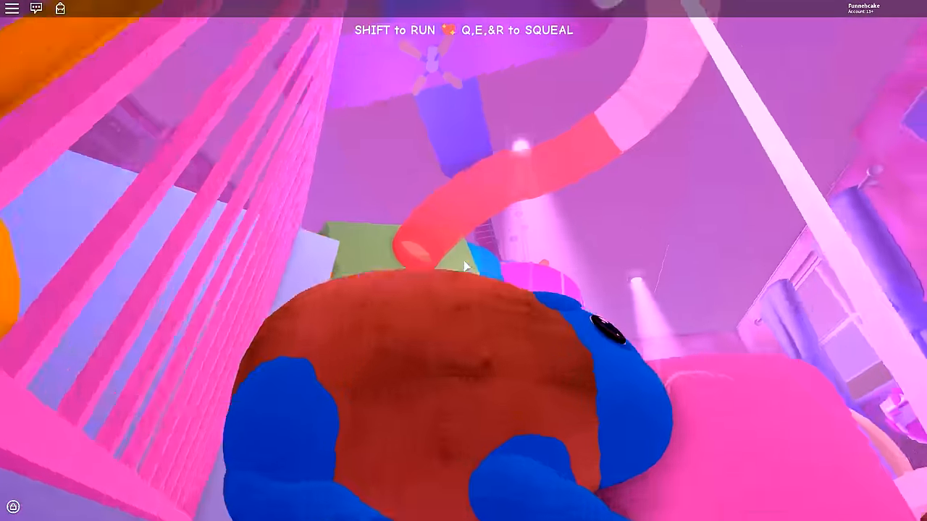
pyautogui.press('w')
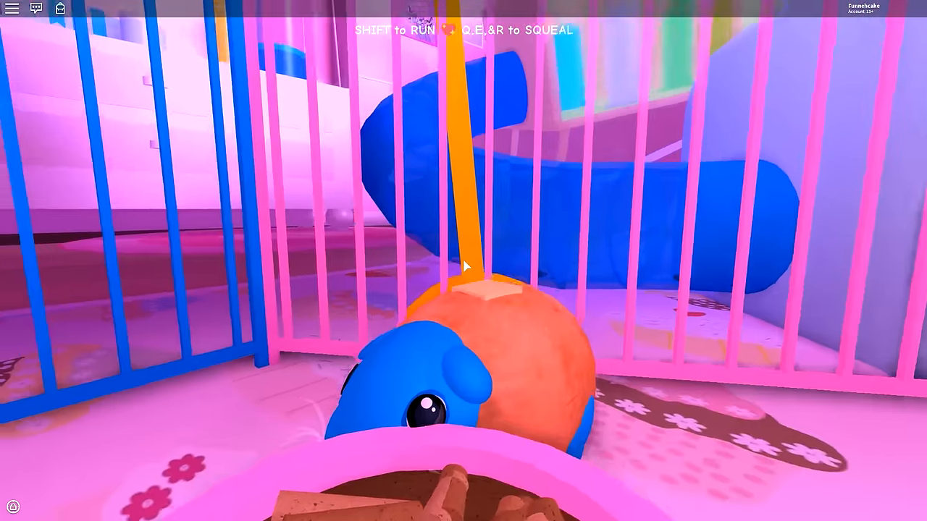
# - Step through the food bowl and follow the purple walkway up and down the staircase
pyautogui.press('s')
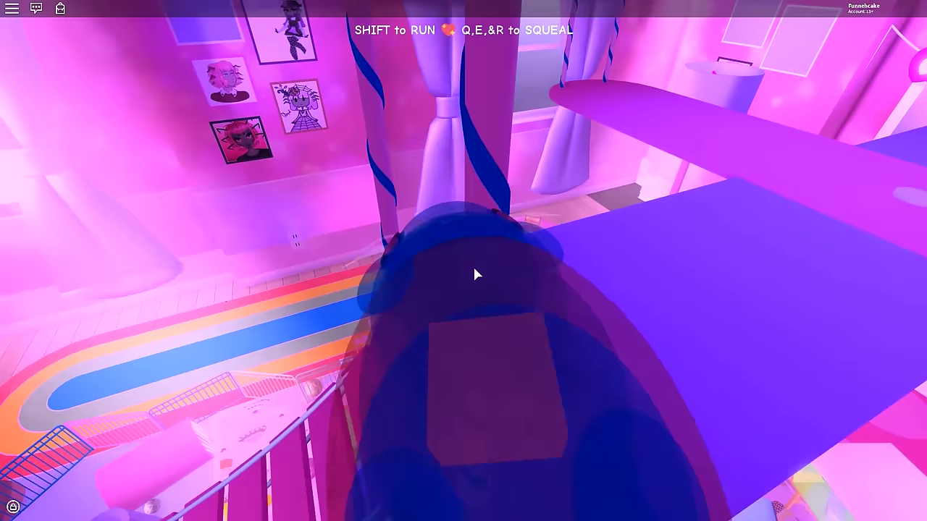
pyautogui.press('w')
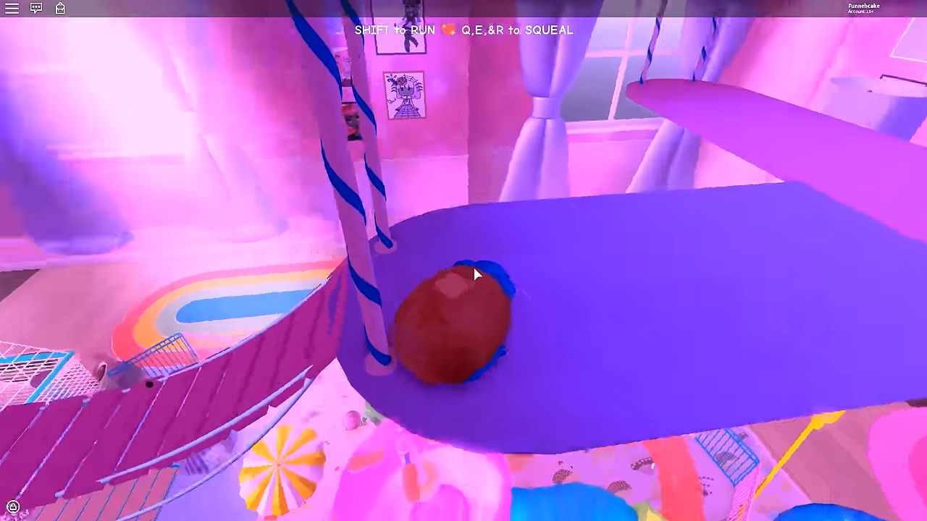
pyautogui.press('w')
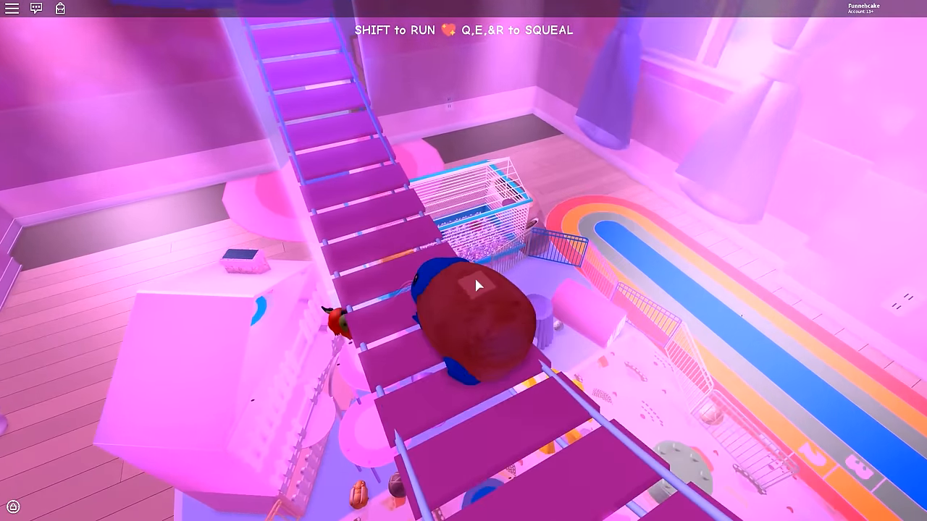
pyautogui.press('w')
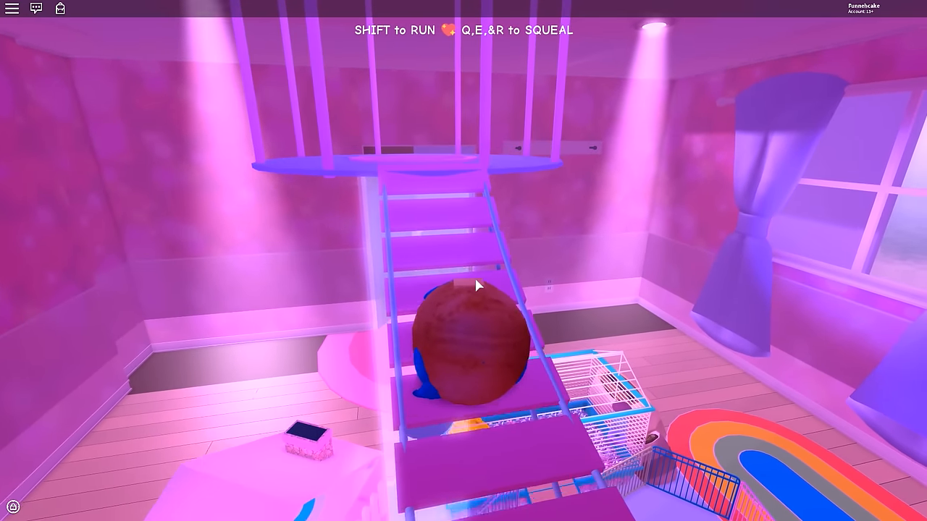
pyautogui.press('w')
pyautogui.press('s')
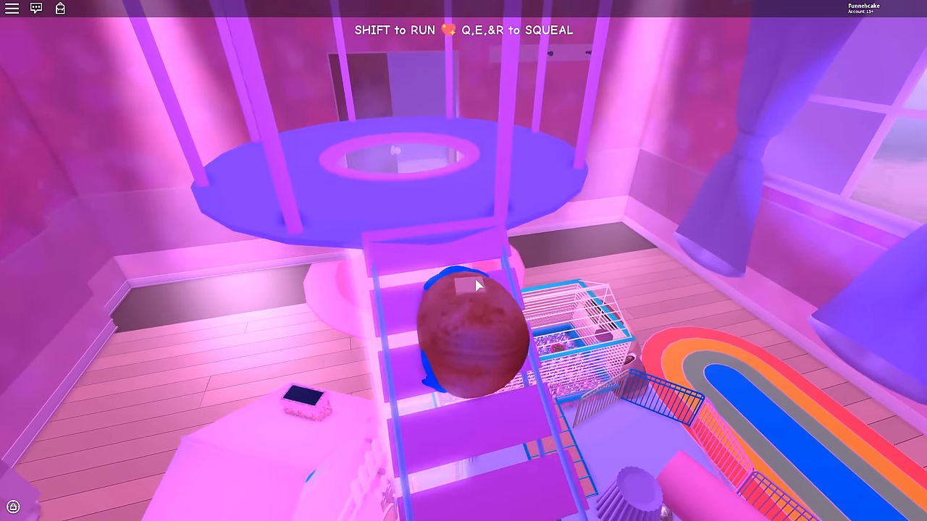
# - Cross the platform past the door and climb the ladder onto the loft platform
pyautogui.press('d')
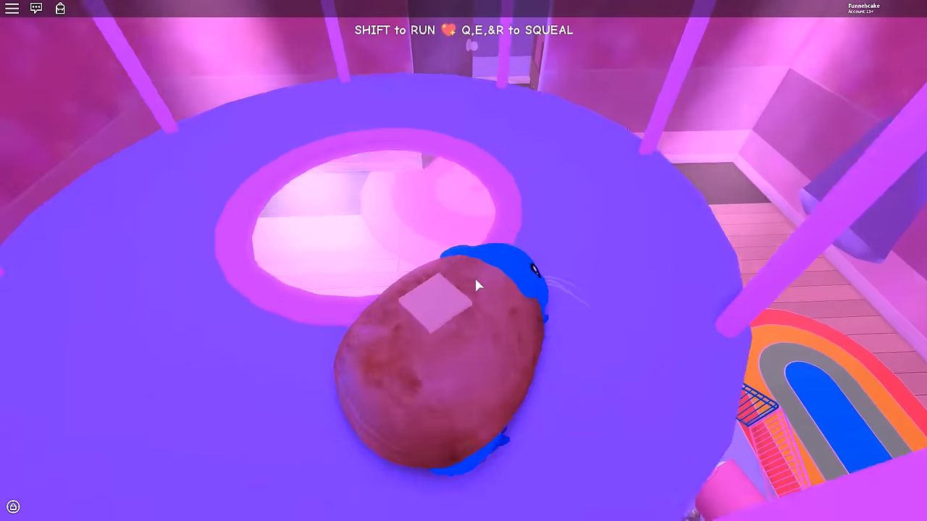
pyautogui.press('a')
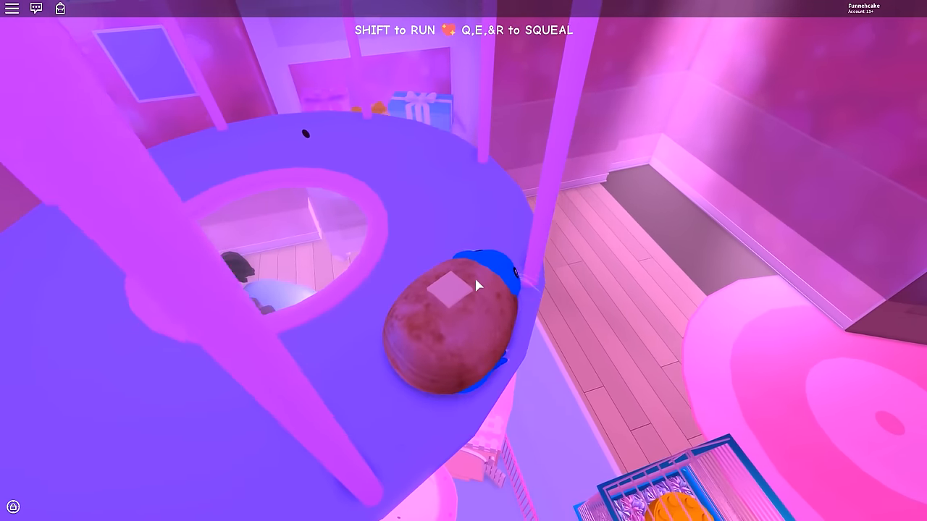
pyautogui.press('w')
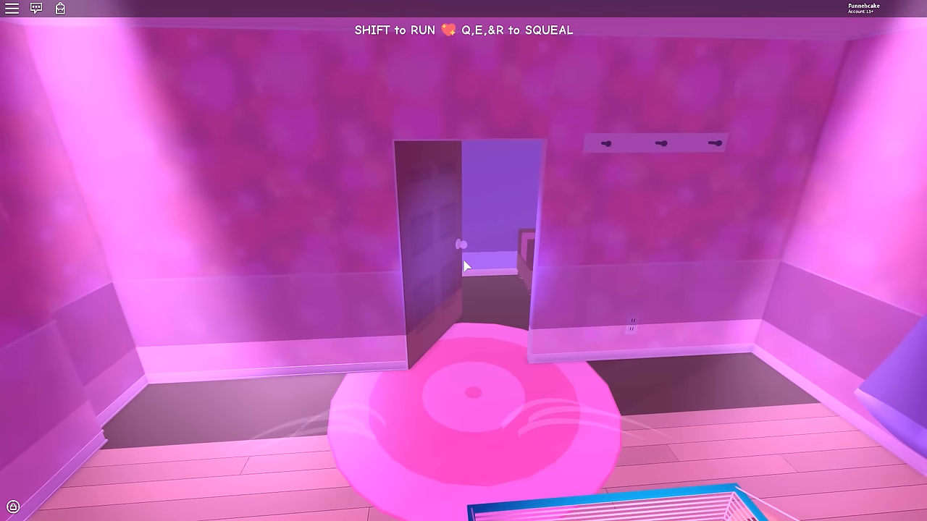
pyautogui.press('d')
pyautogui.press('a')
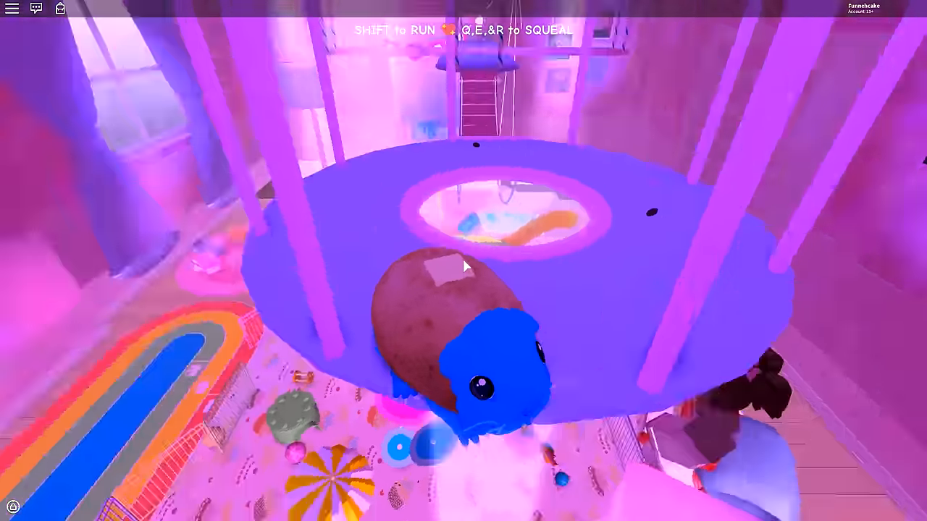
pyautogui.press('d')
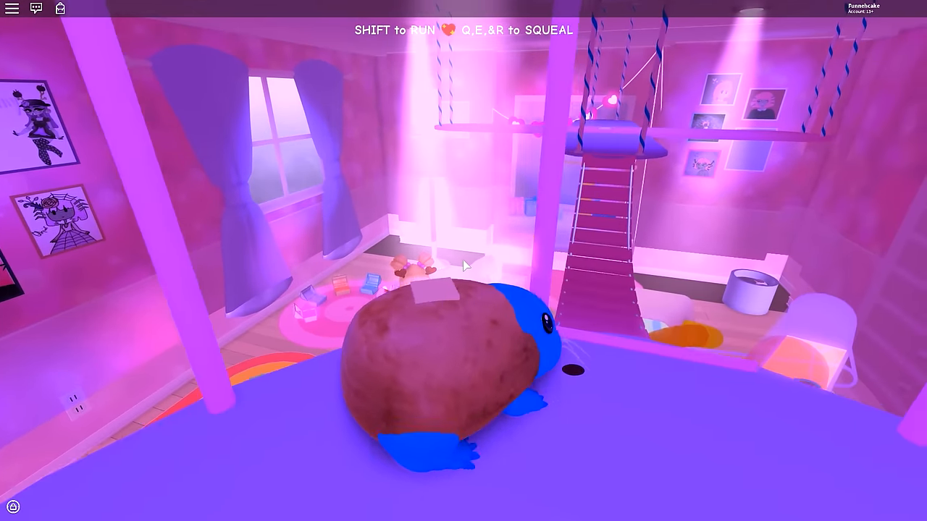
pyautogui.press('w')
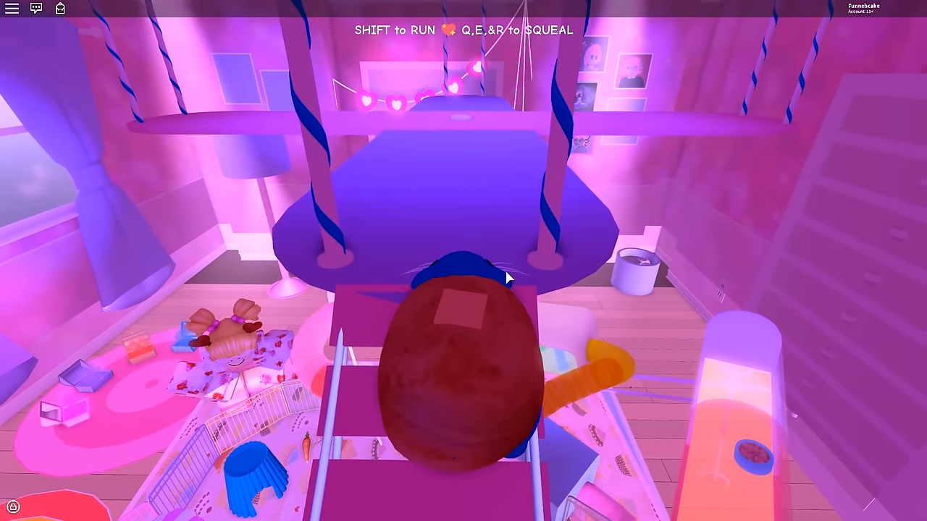
pyautogui.press('w')
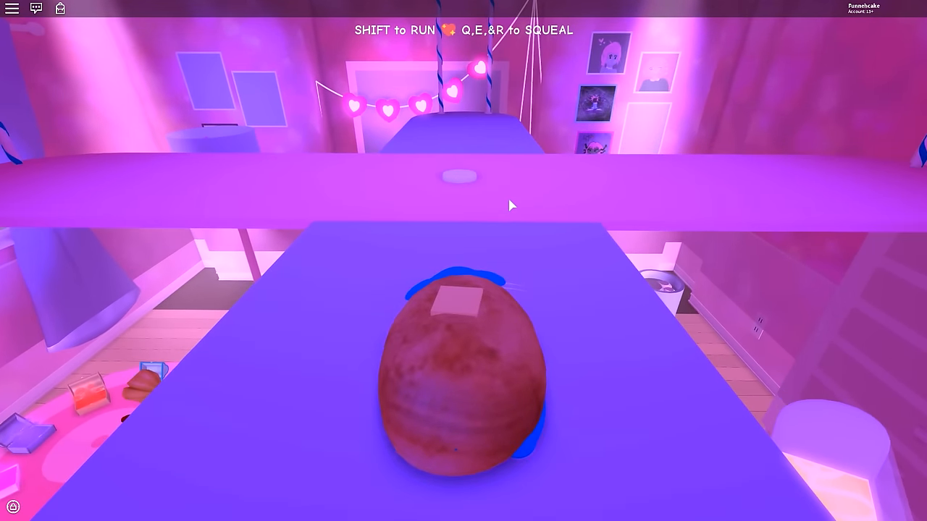
# - Turn around on the loft platform to look out over the room toward the bridge
pyautogui.press('d')
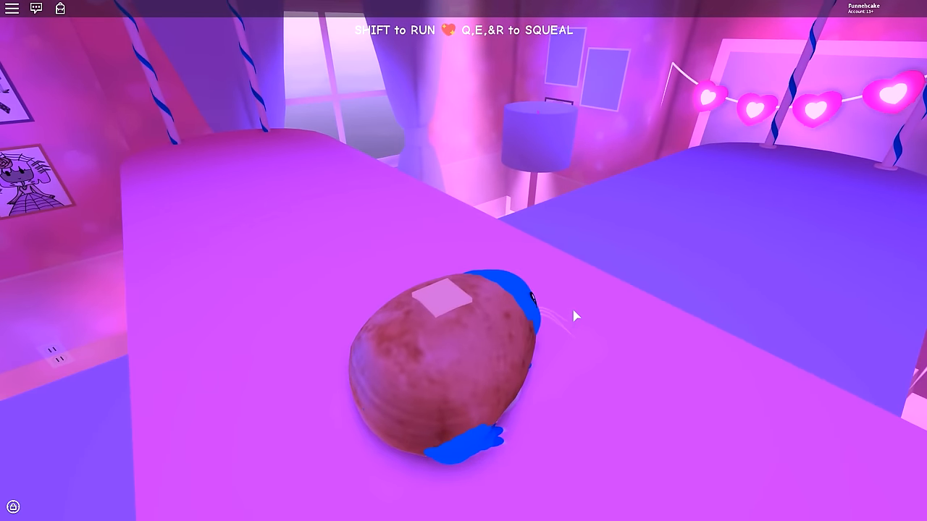
pyautogui.press('d')
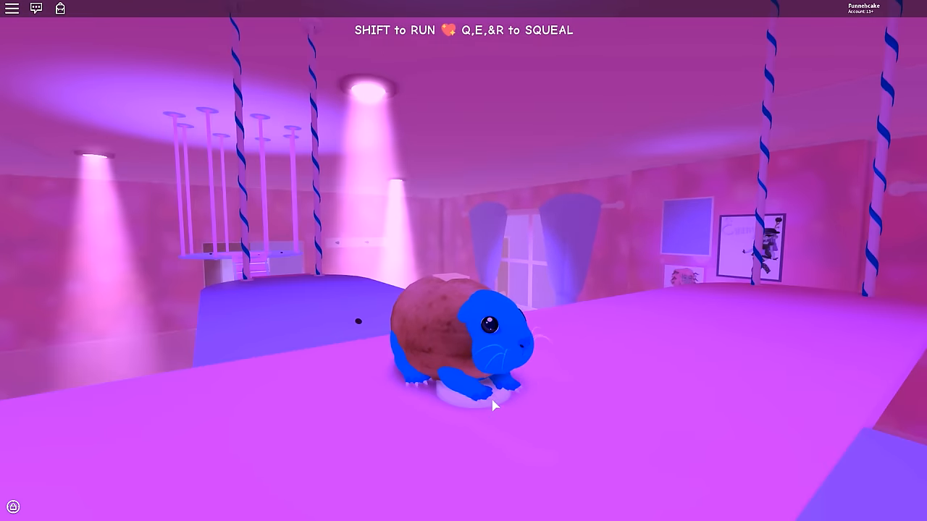
pyautogui.press('d')
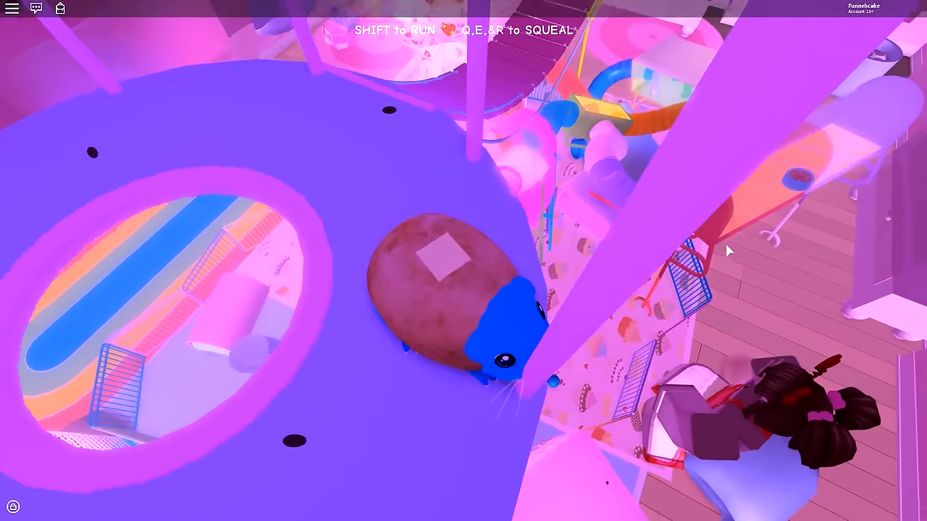
pyautogui.press('d')
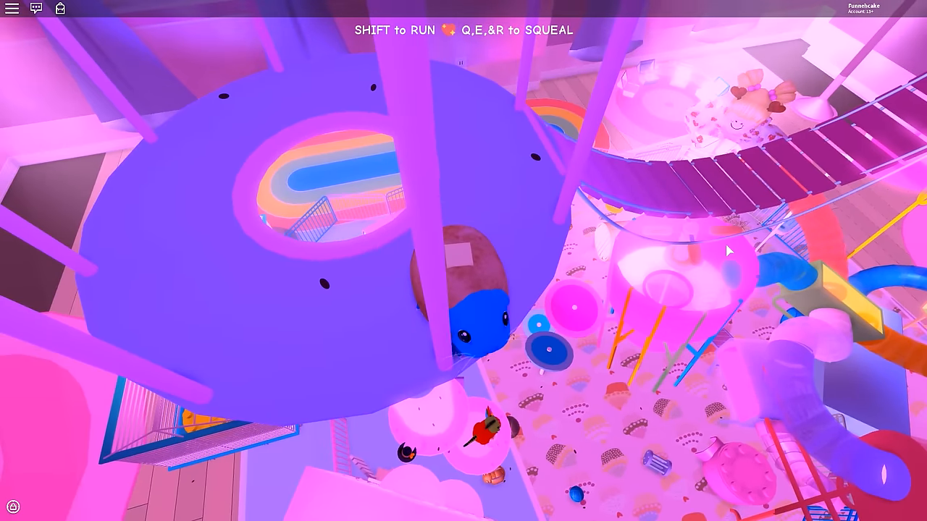
pyautogui.press('d')
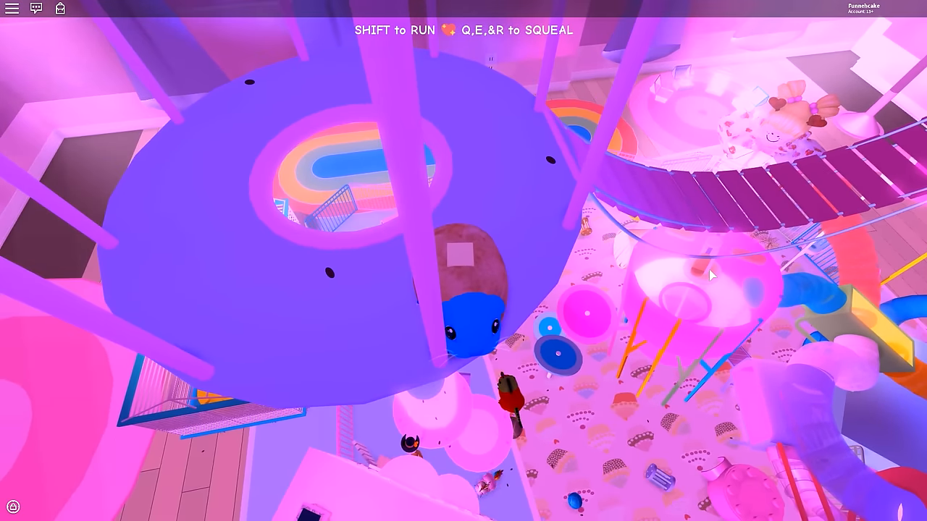
pyautogui.press('d')
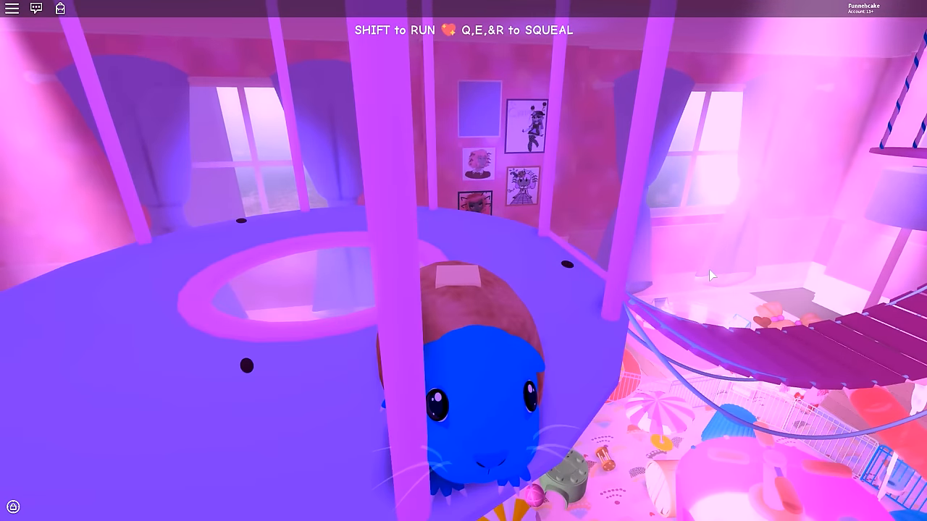
pyautogui.press('d')
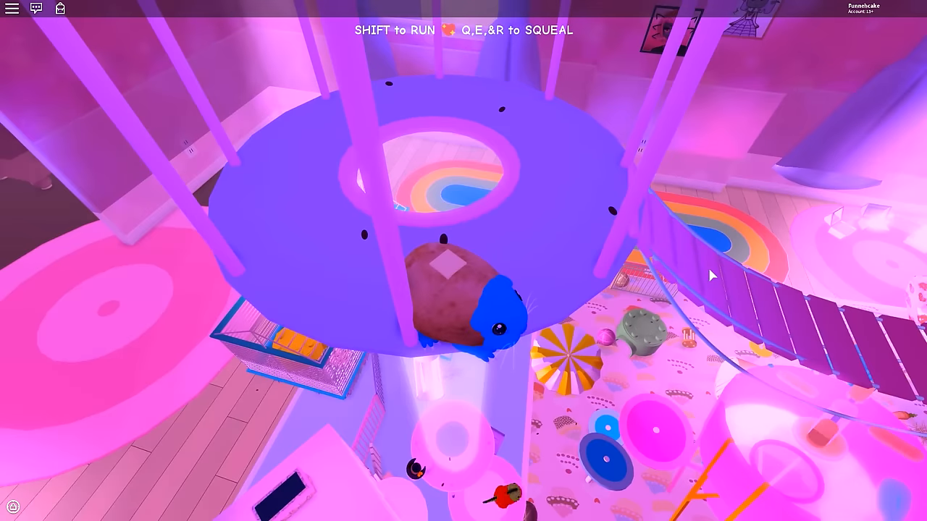
pyautogui.press('d')
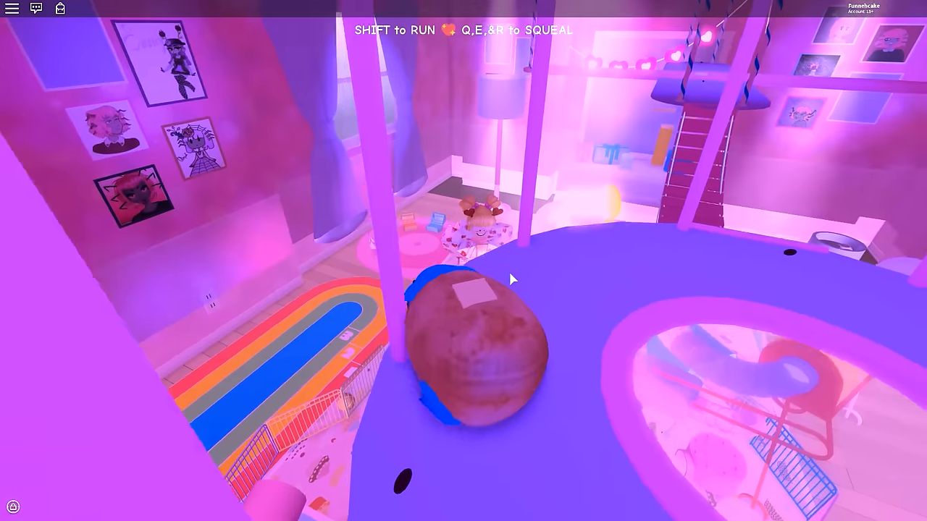
# - Cross the rope bridge onto the hanging platform and look over the playroom and rainbow track
pyautogui.press('w')
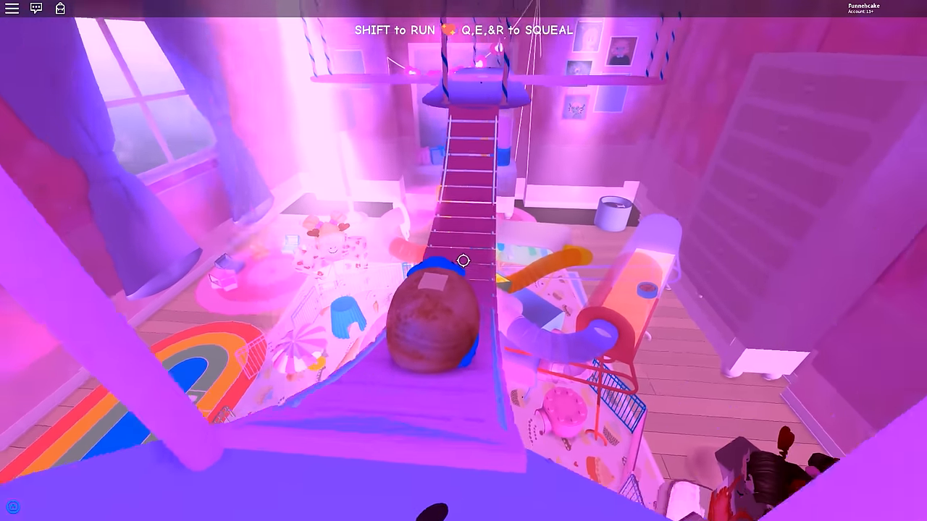
pyautogui.press('w')
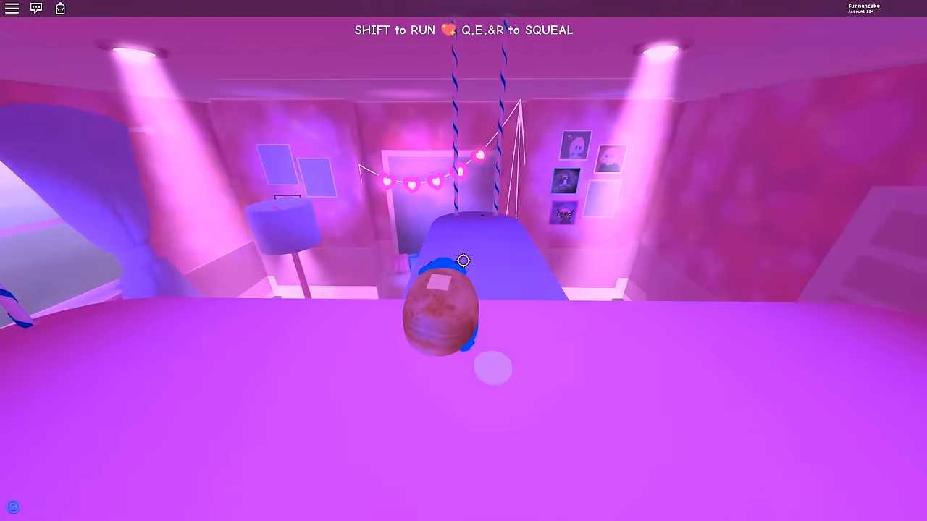
pyautogui.press('d')
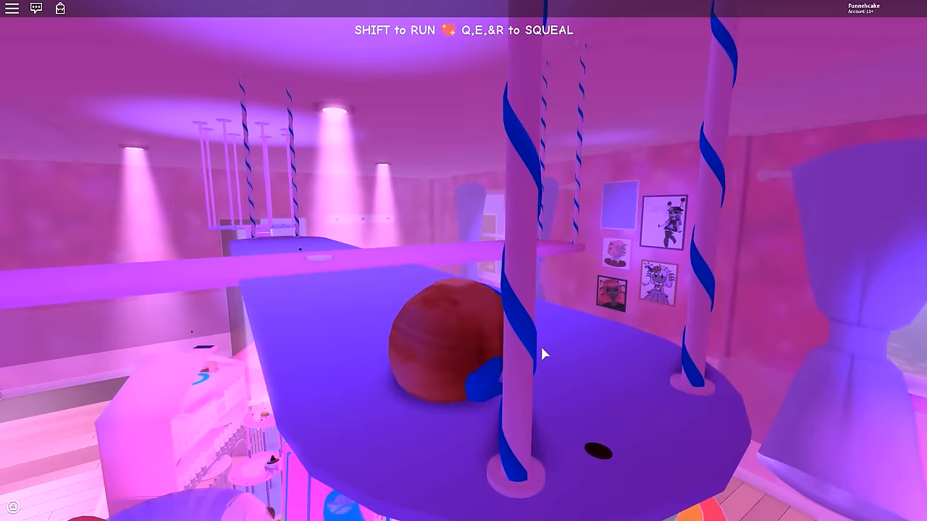
pyautogui.press('w')
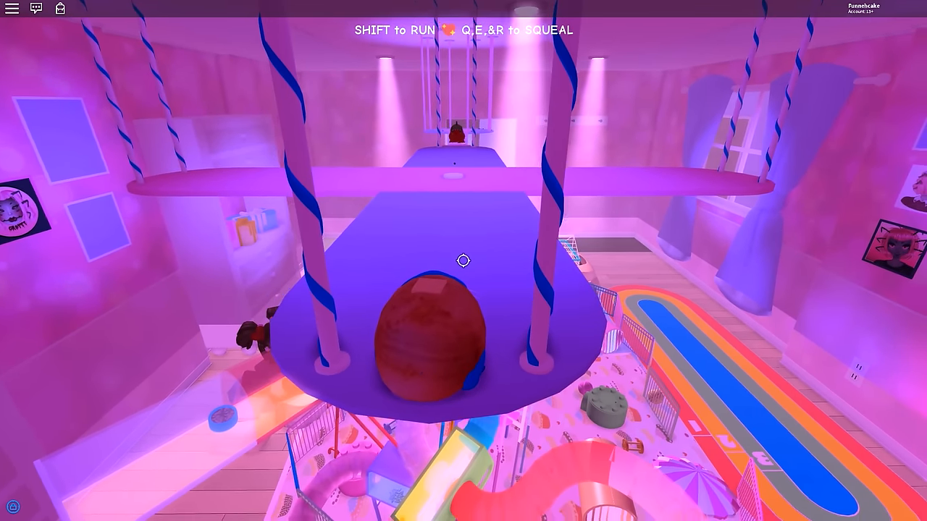
pyautogui.scroll(3, 464, 260)
pyautogui.scroll(-3, 464, 261)
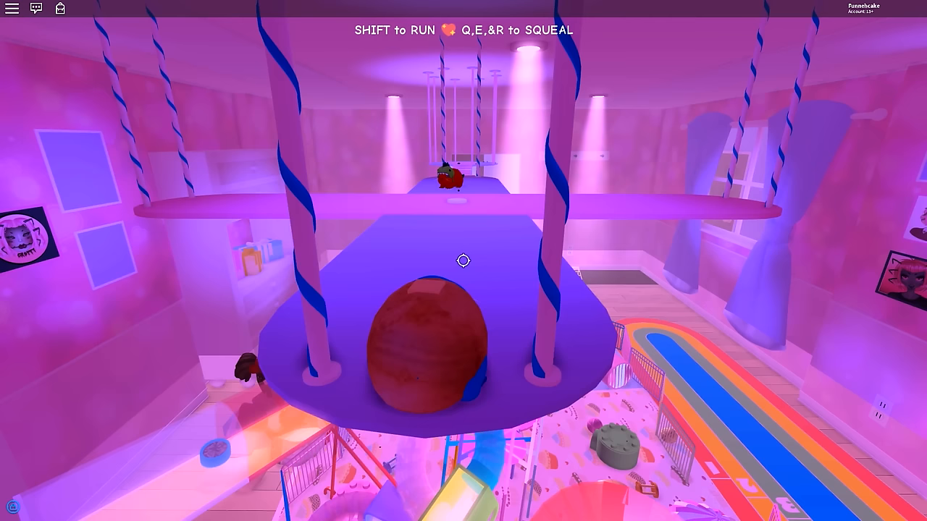
# - Roll along the table past the ladder down onto the round rug and turn toward the doorway corner
pyautogui.press('shift')
pyautogui.scroll(3, 466, 267)
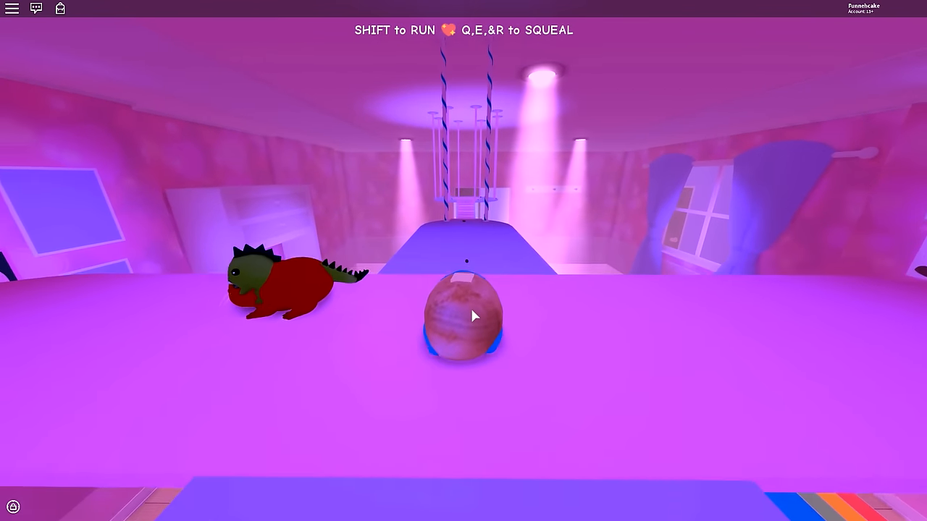
pyautogui.press('w')
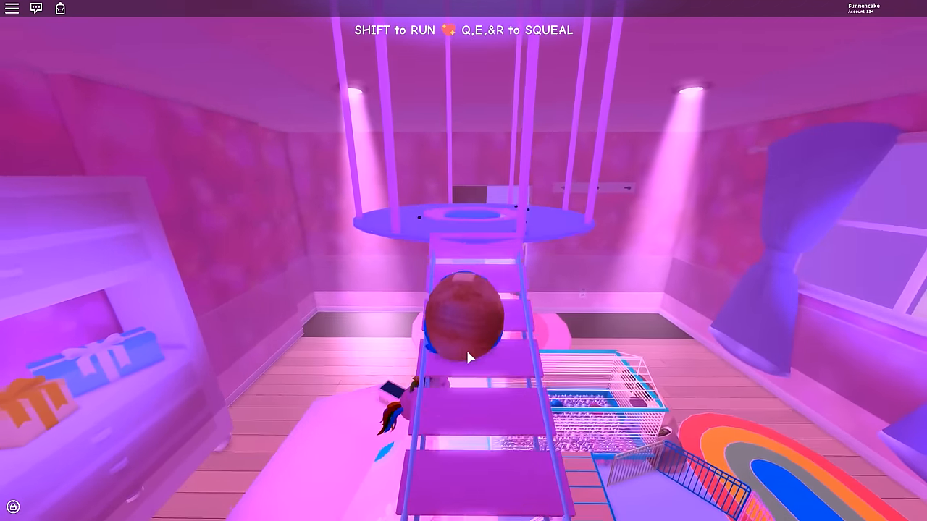
pyautogui.press('w')
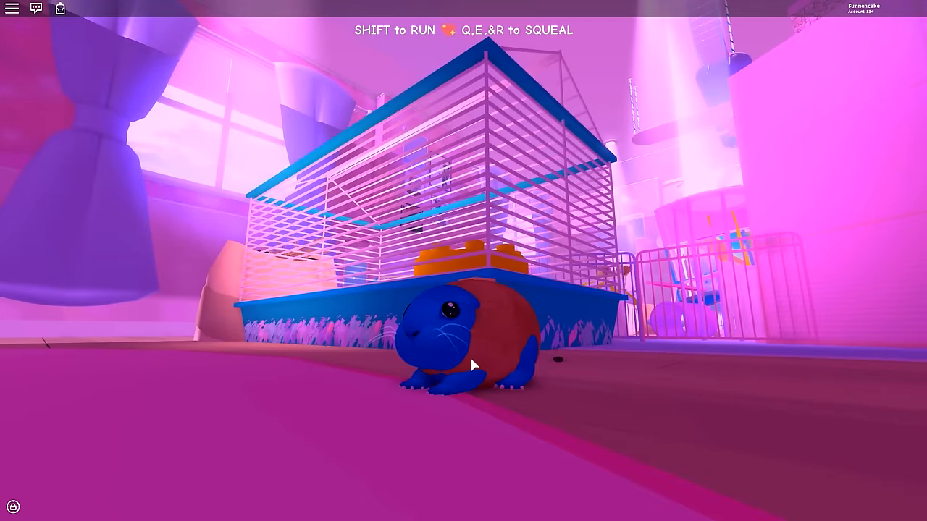
pyautogui.press('s')
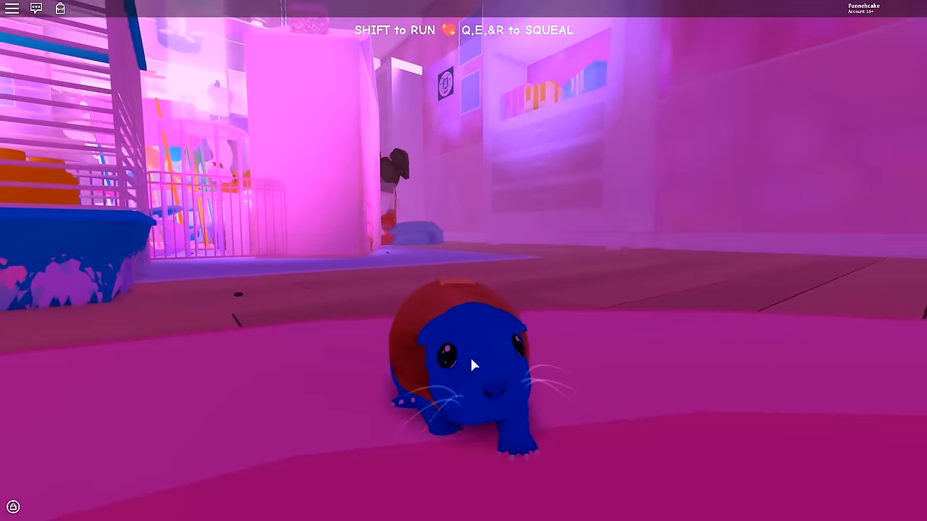
pyautogui.press('d')
# - With shift-lock on, walk through the doorway and along the rainbow rug toward the toy chests
pyautogui.press('shift')
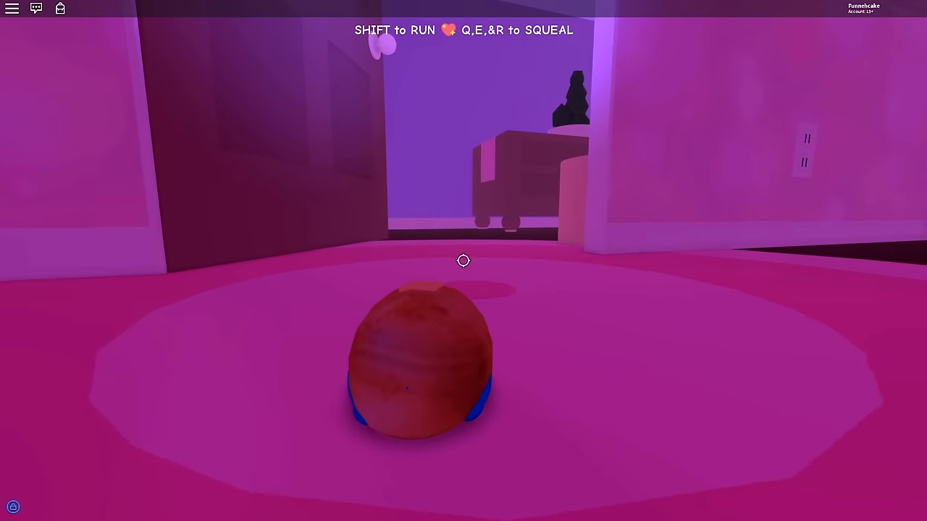
pyautogui.press('w')
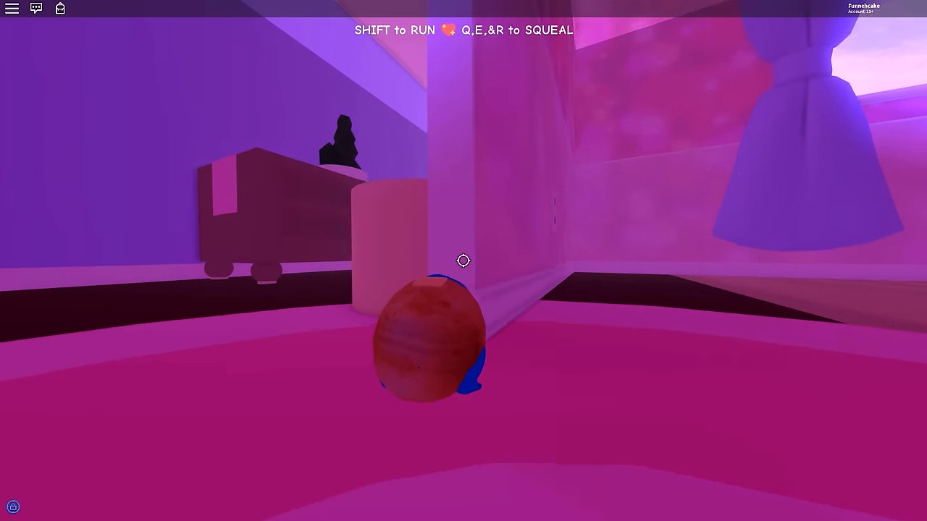
pyautogui.press('w')
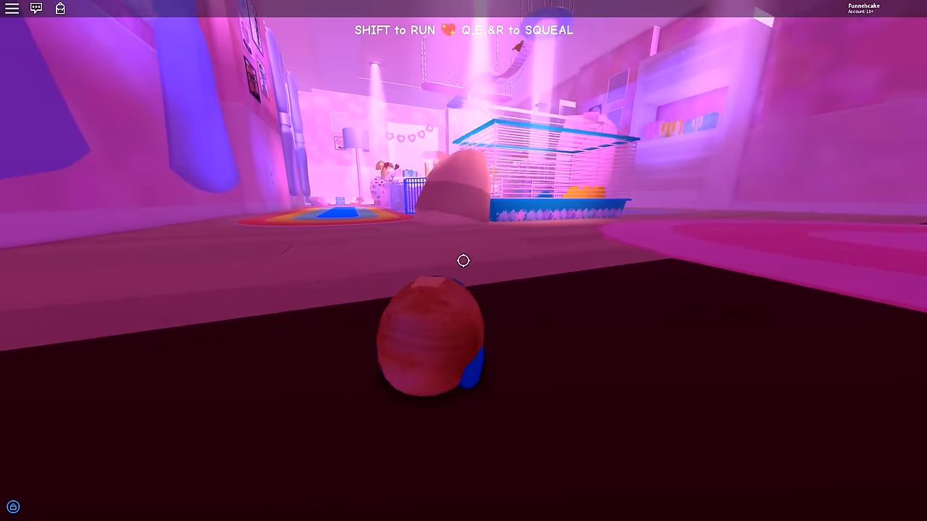
pyautogui.press('w')
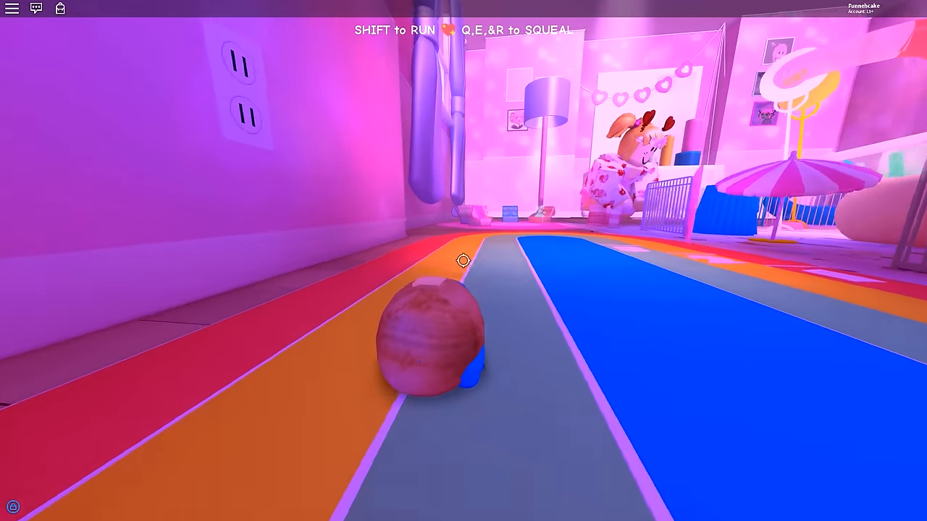
pyautogui.press('w')
pyautogui.press('w')
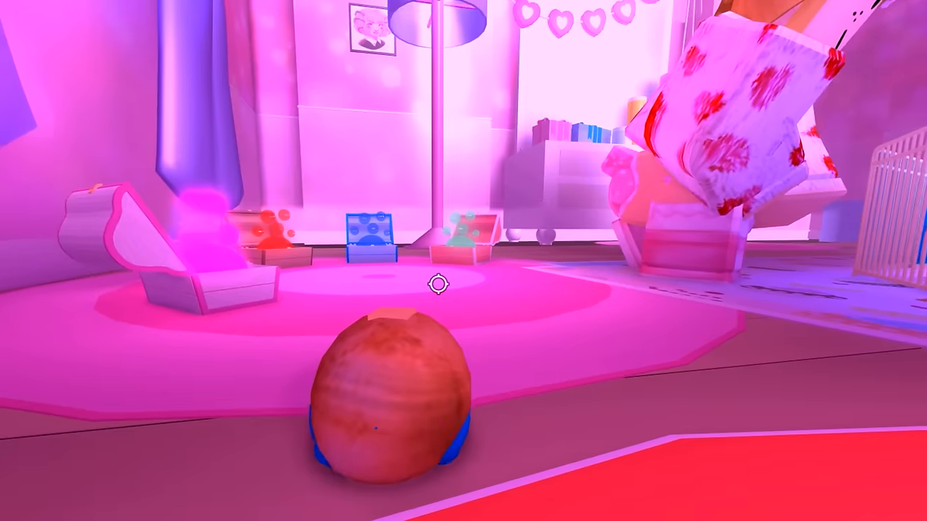
# - Turn to face the viewer at the chests, then head off along the rainbow track
pyautogui.press('s')
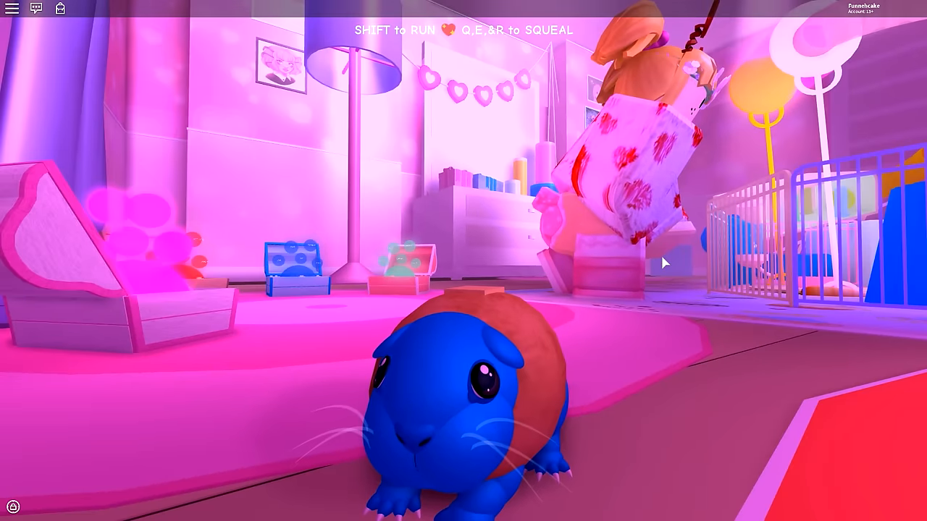
pyautogui.press('shift')
pyautogui.press('w')
# - Run around the rainbow track curve past the box and cage toward the bookshelf
pyautogui.press('w')
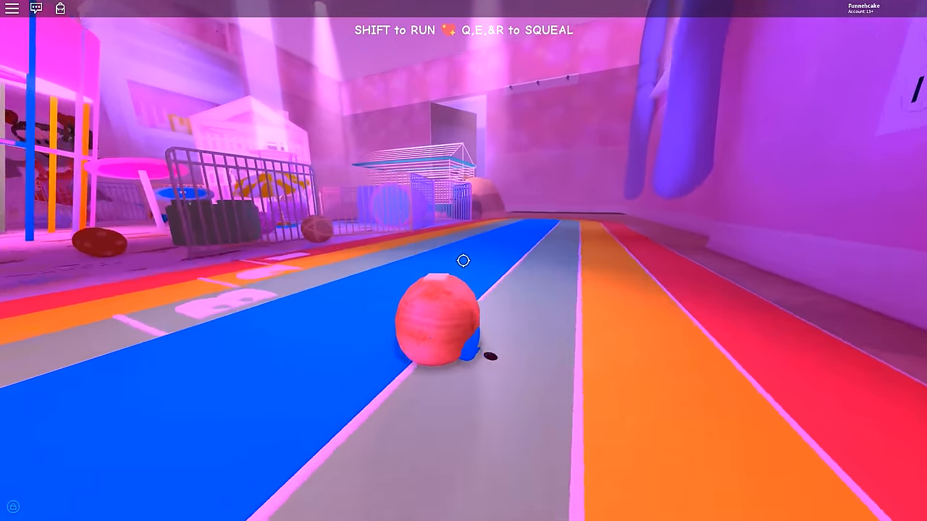
pyautogui.press('w')
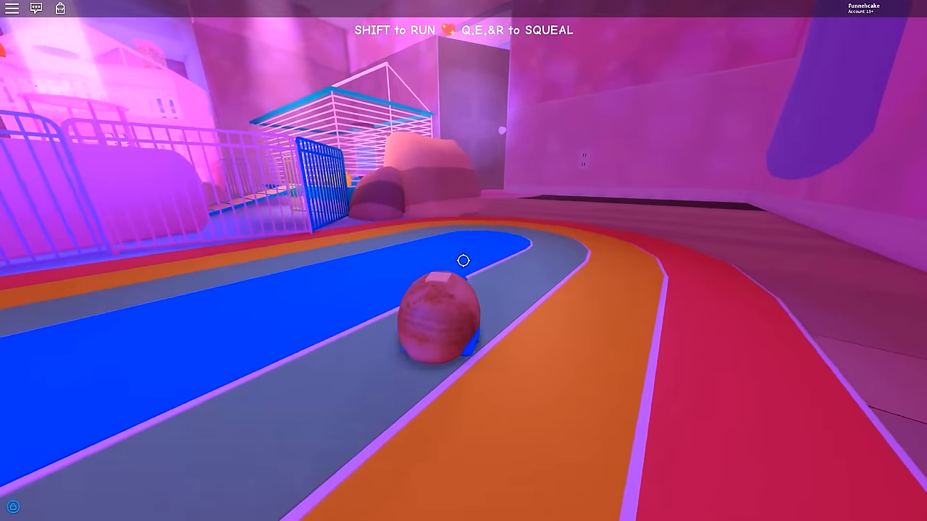
pyautogui.press('w')
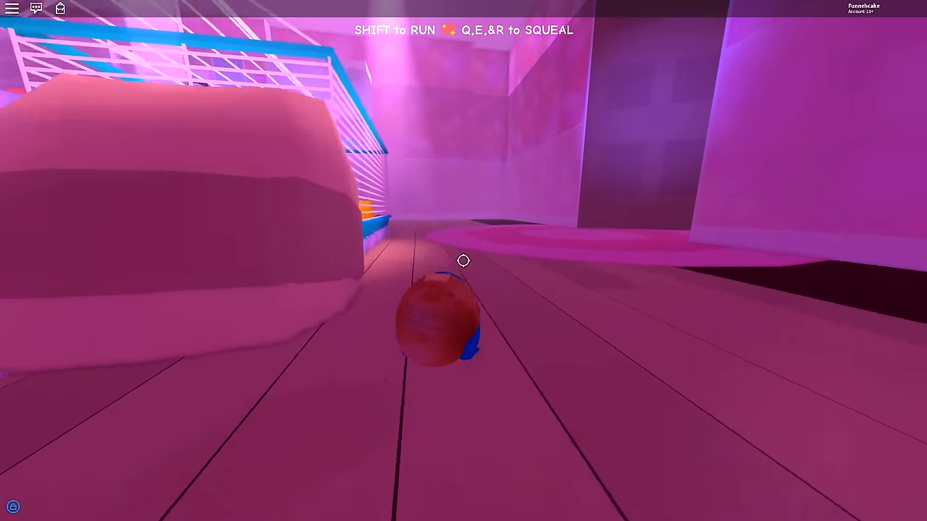
pyautogui.press('w')
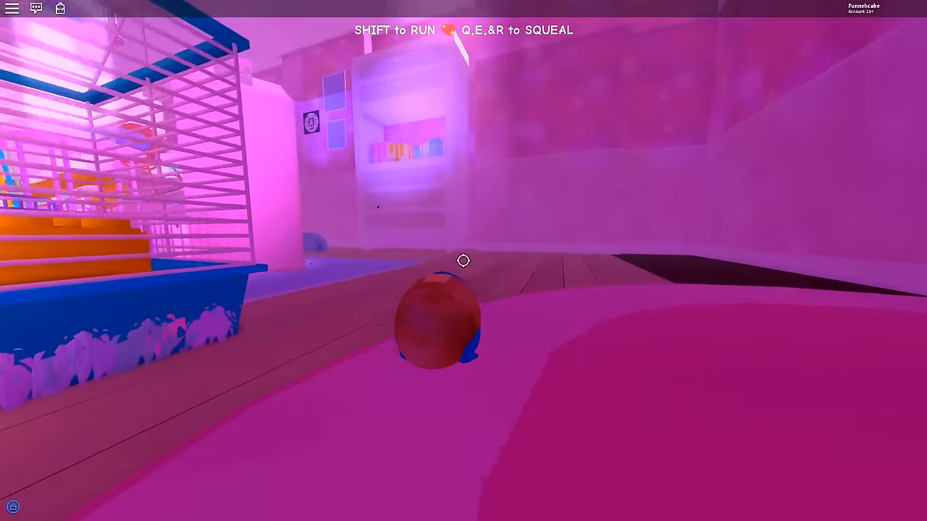
pyautogui.press('w')
pyautogui.press('w')
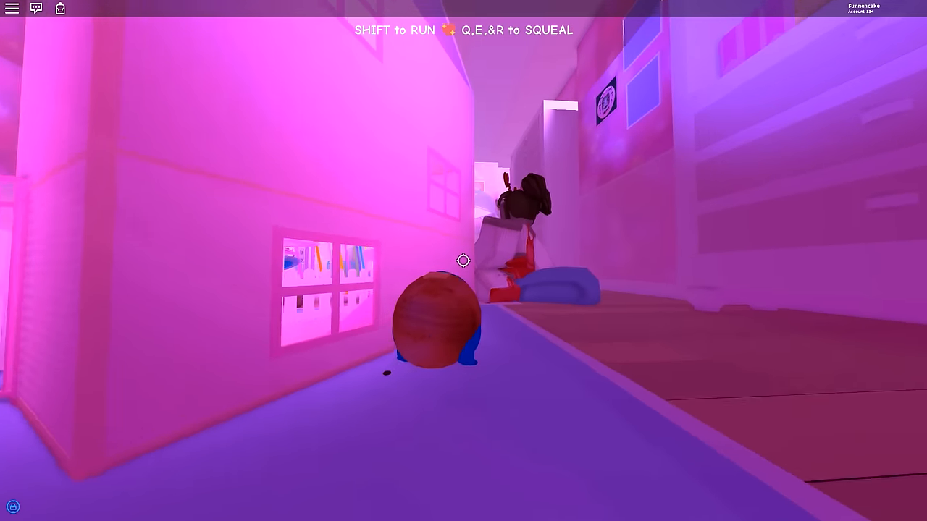
# - Go around the fallen player and behind the purple bin onto the rug, facing the curtains and lamp
pyautogui.press('w')
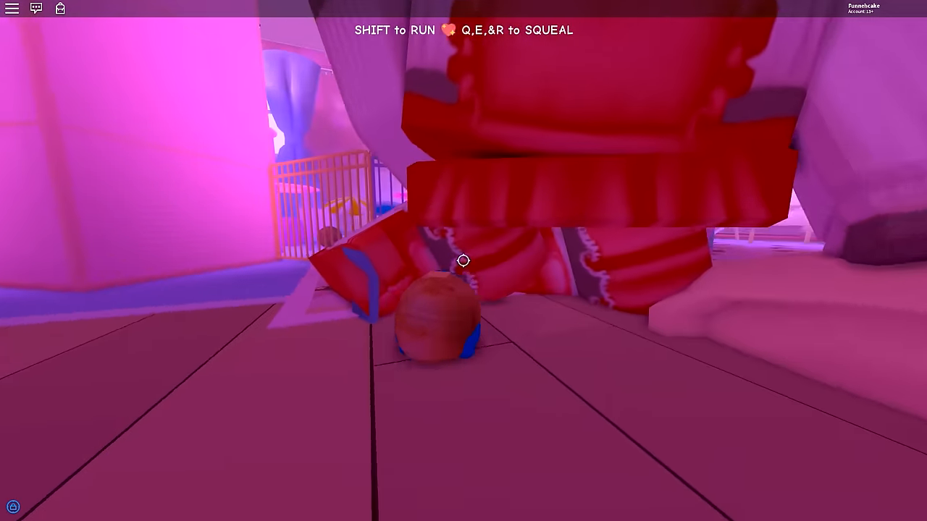
pyautogui.press('w')
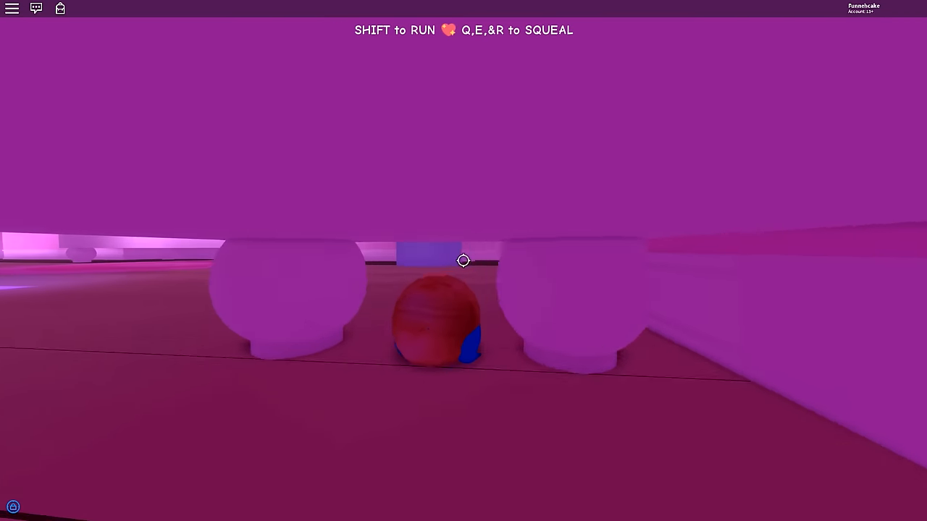
pyautogui.press('w')
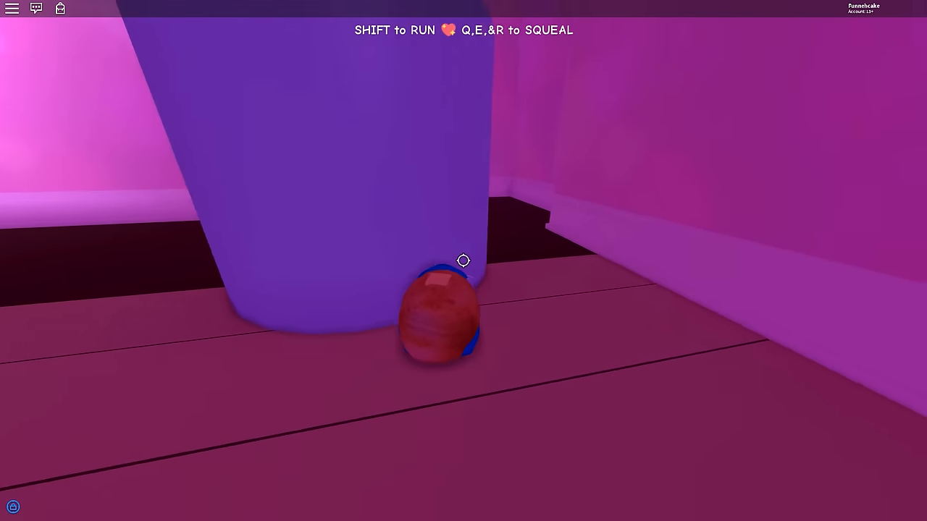
pyautogui.press('w')
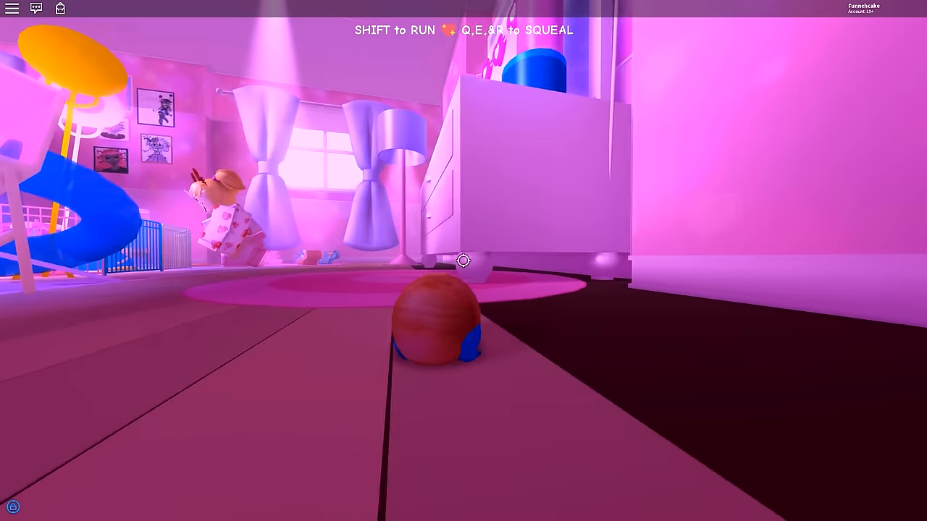
pyautogui.press('w')
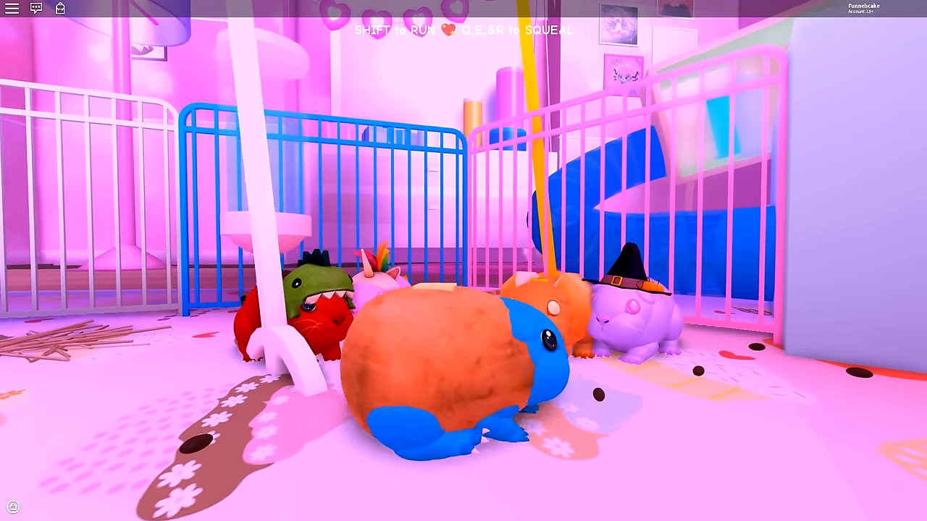
# - Face the viewer and step forward in front of the costumed guinea pigs in the pen for the outro
pyautogui.press('s')
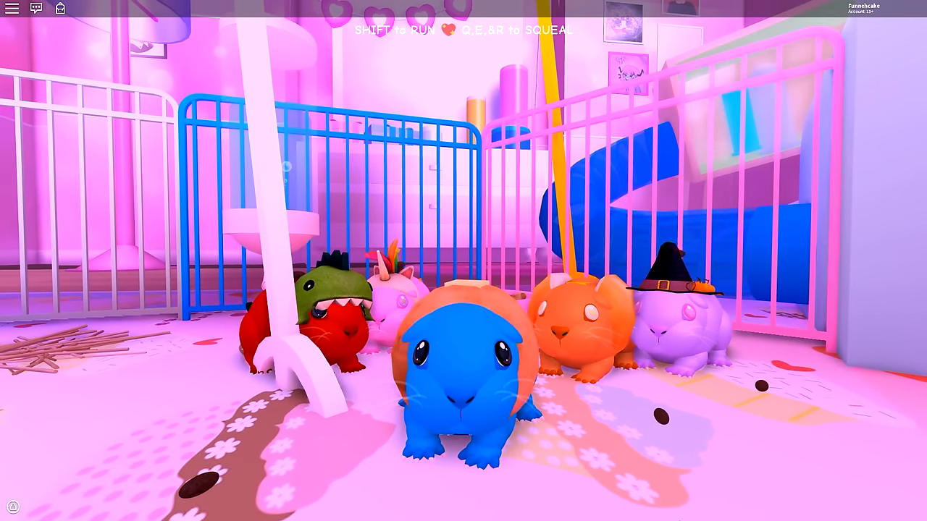
pyautogui.press('s')
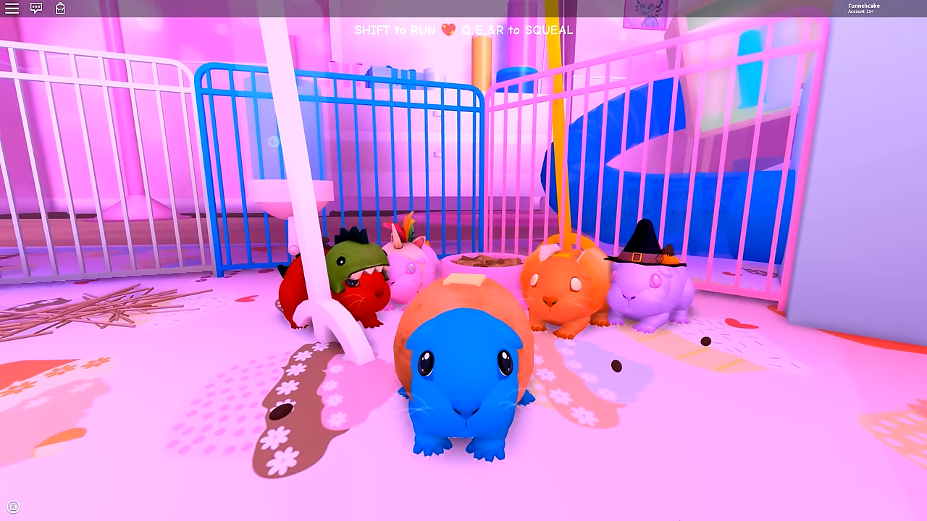
pyautogui.press('s')
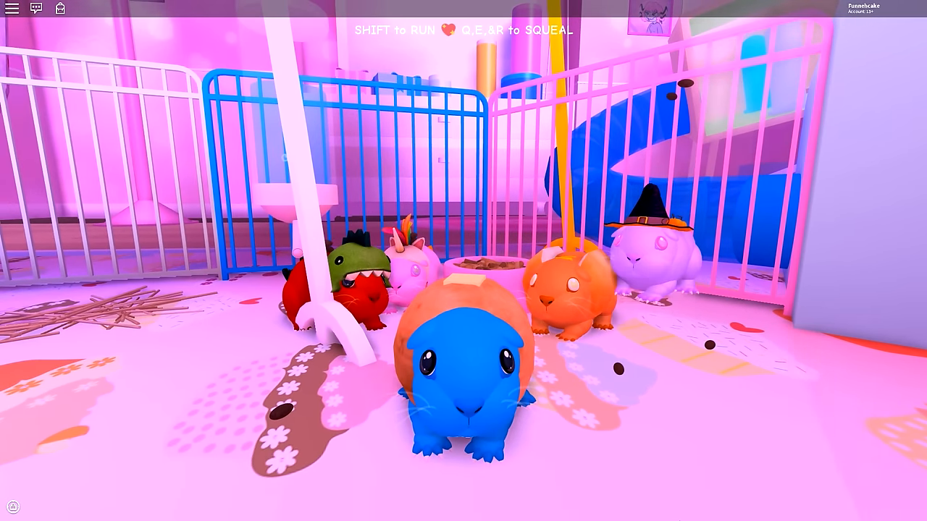
pyautogui.press('s')
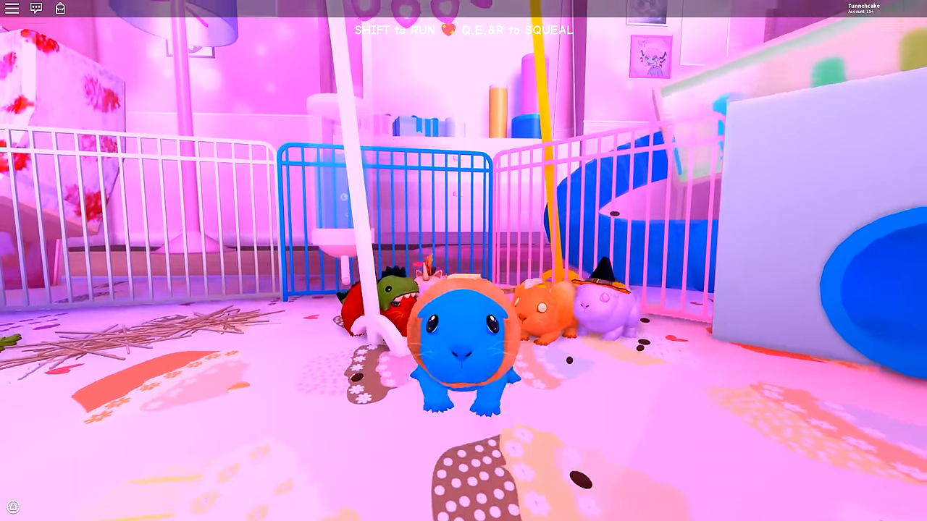